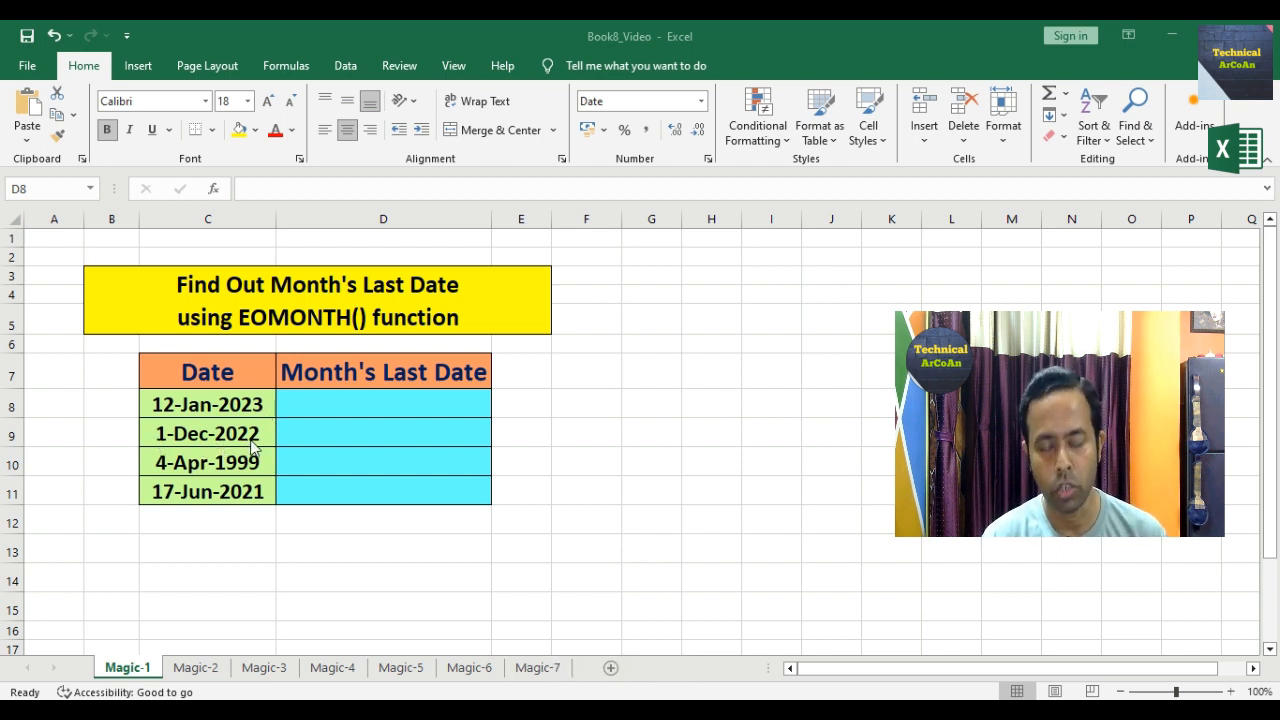
Step: Enter =EOMONTH(C8,1) in D8 to get the next month-end, 28-Feb-2023
click(352, 400)
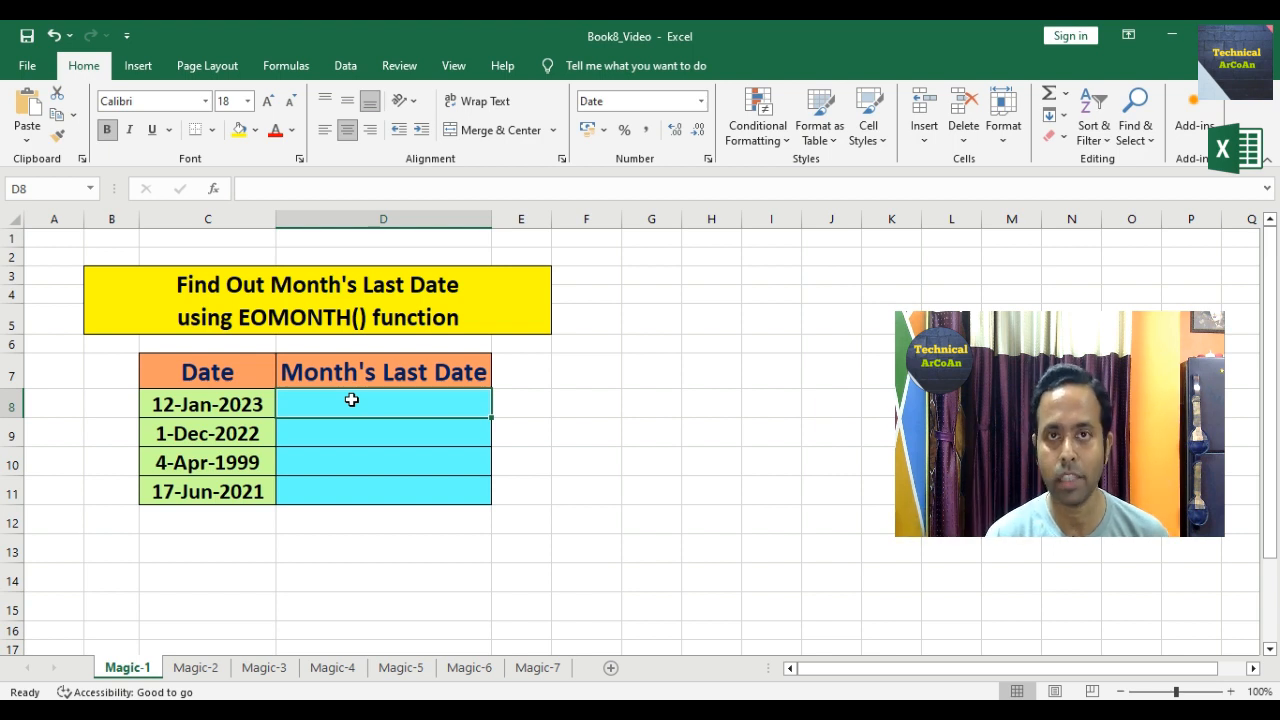
text(=)
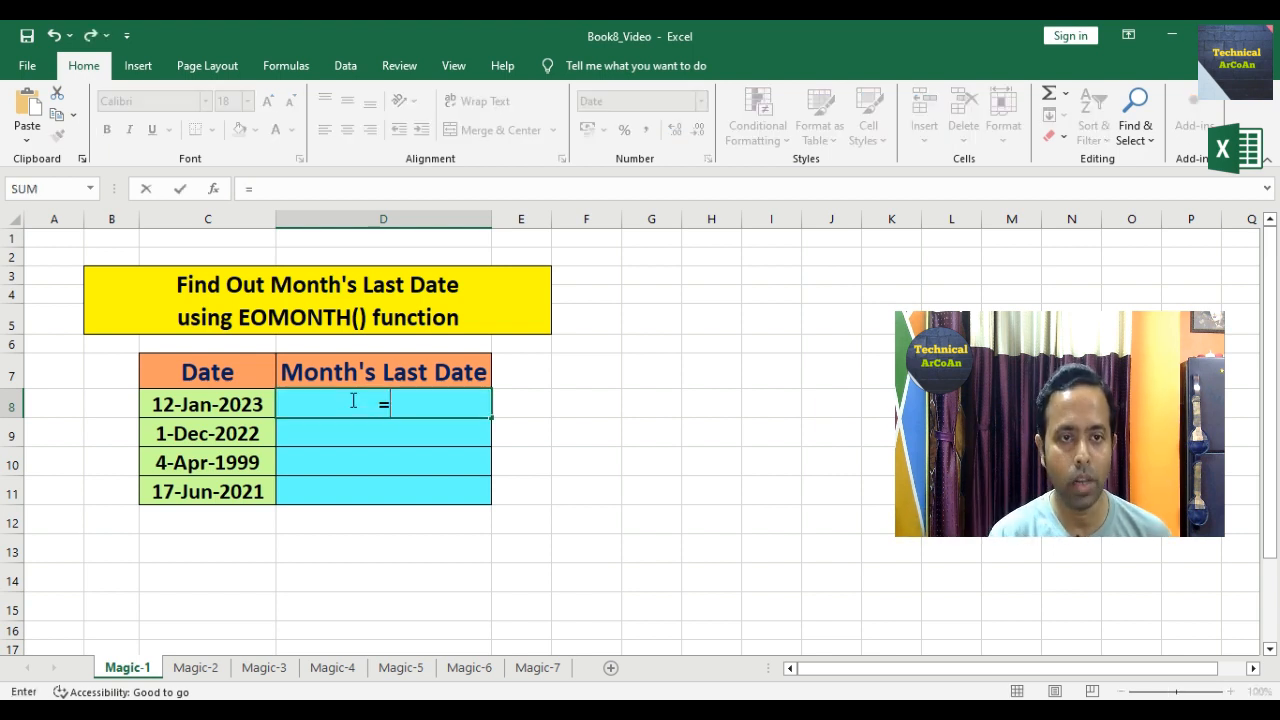
text(EOMONTH)
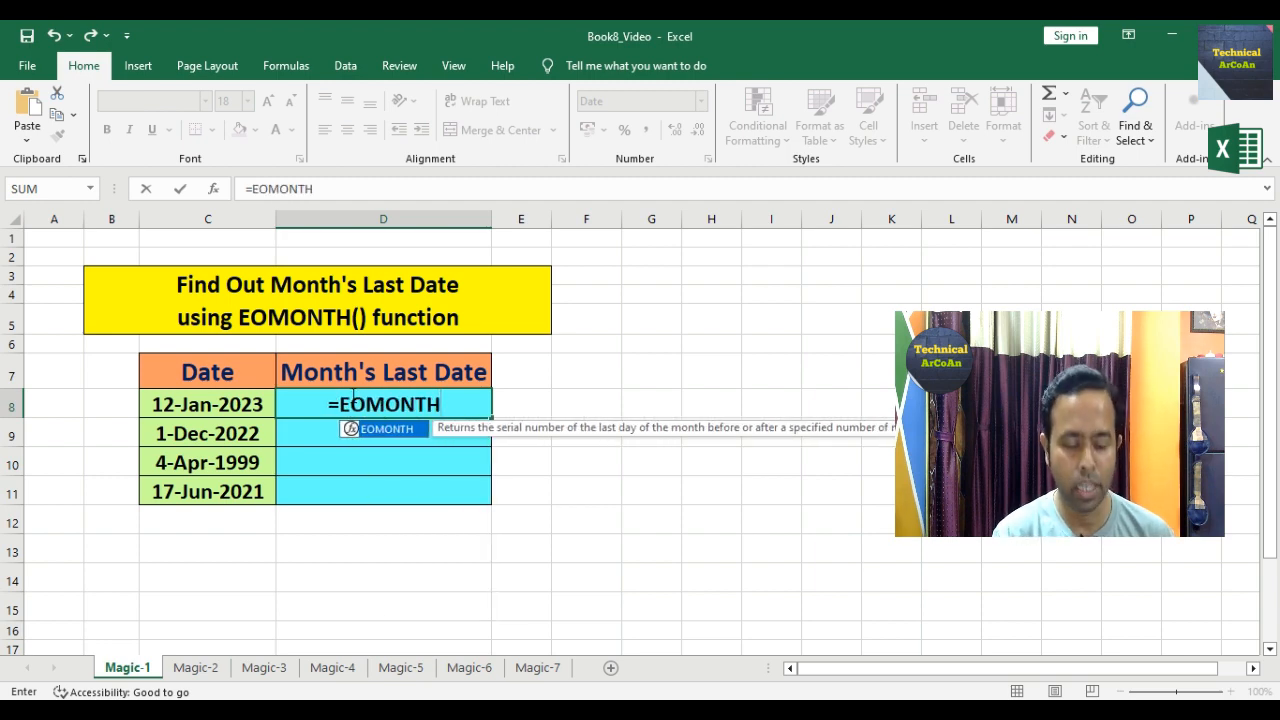
text(()
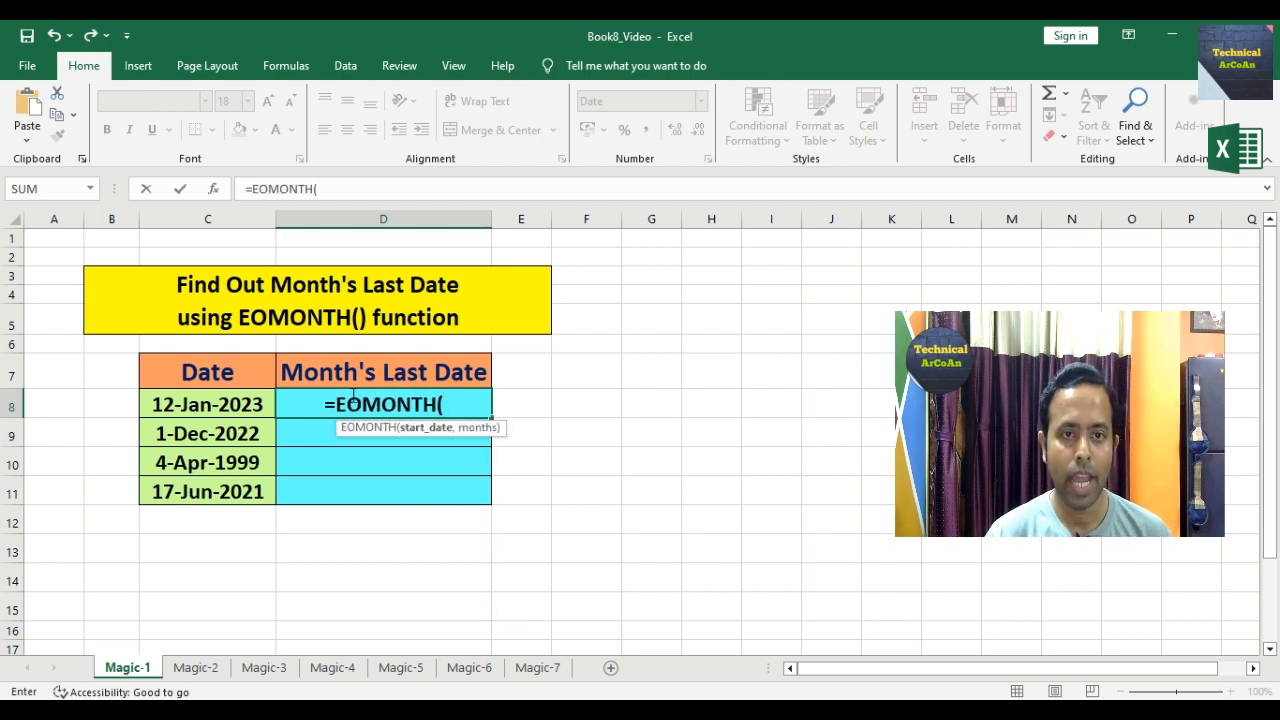
click(178, 410)
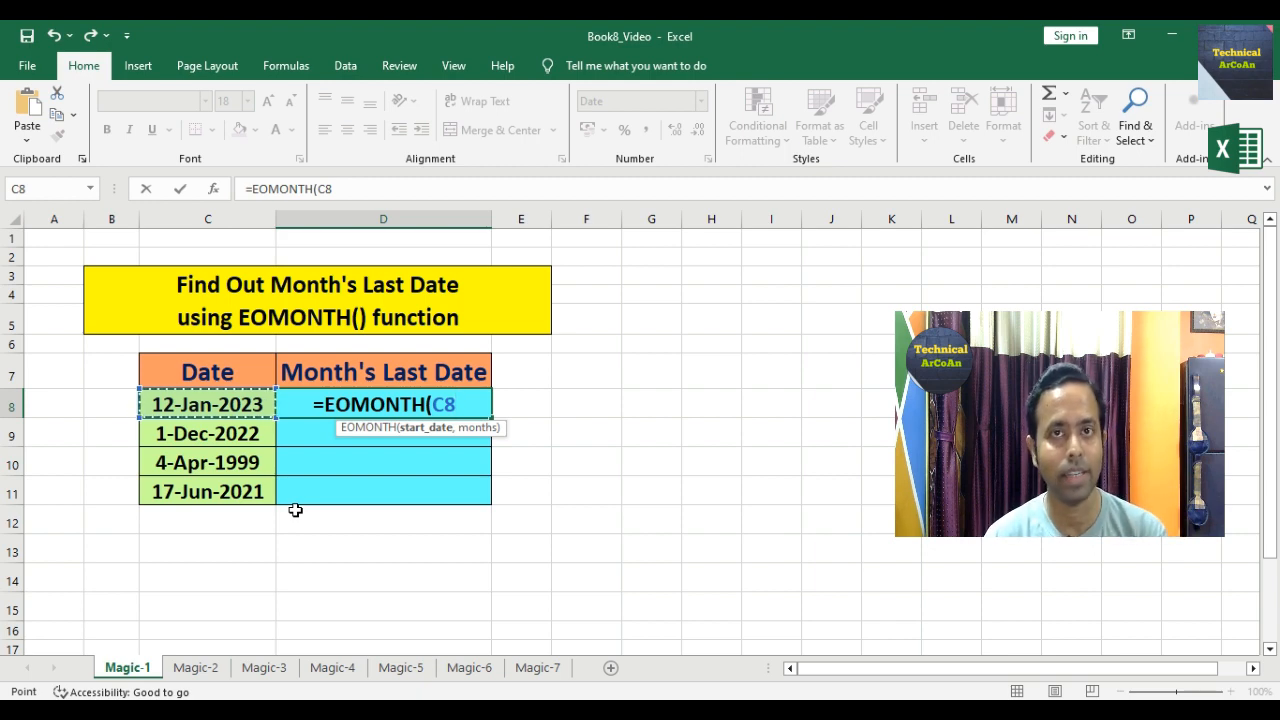
text(,)
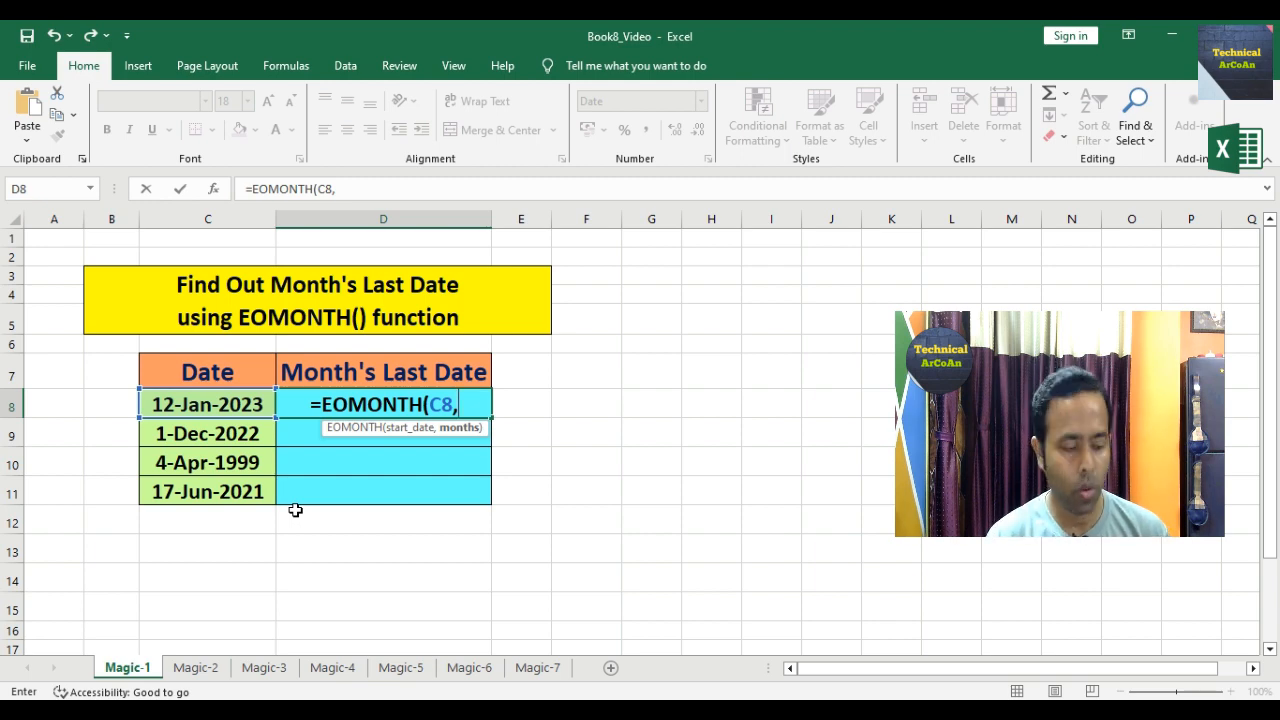
text(1))
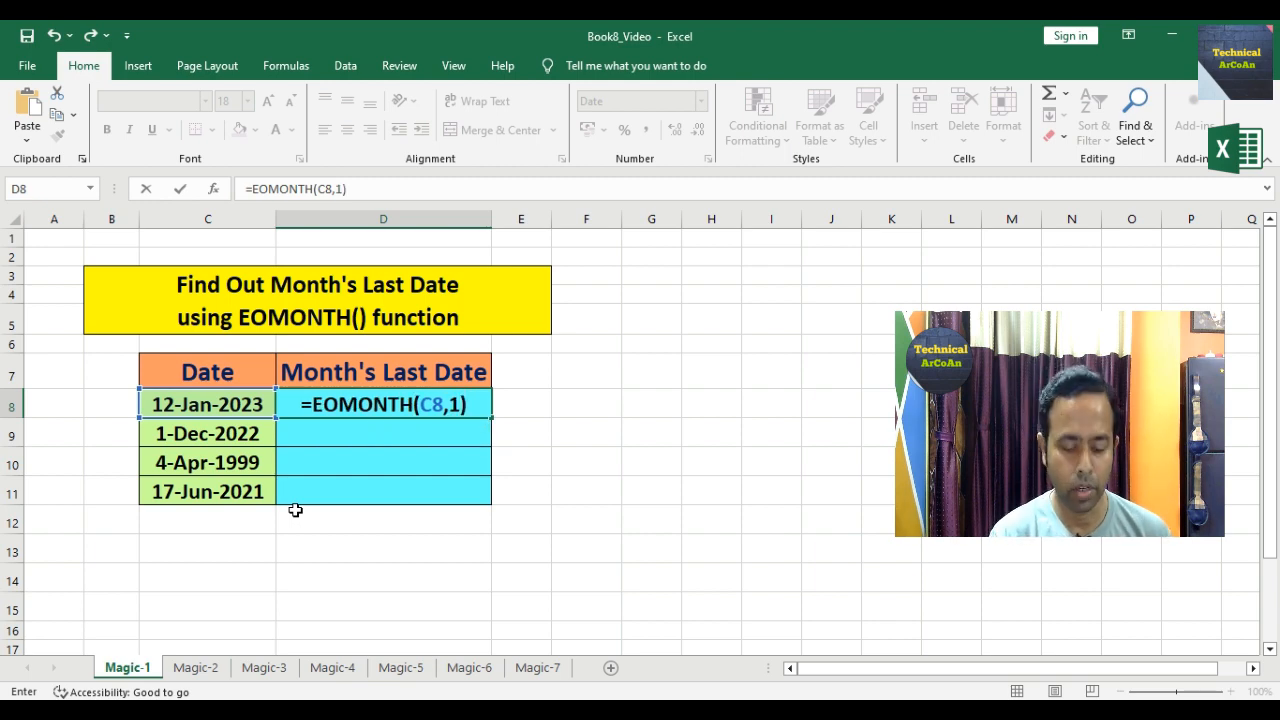
key(ctrl+Return)
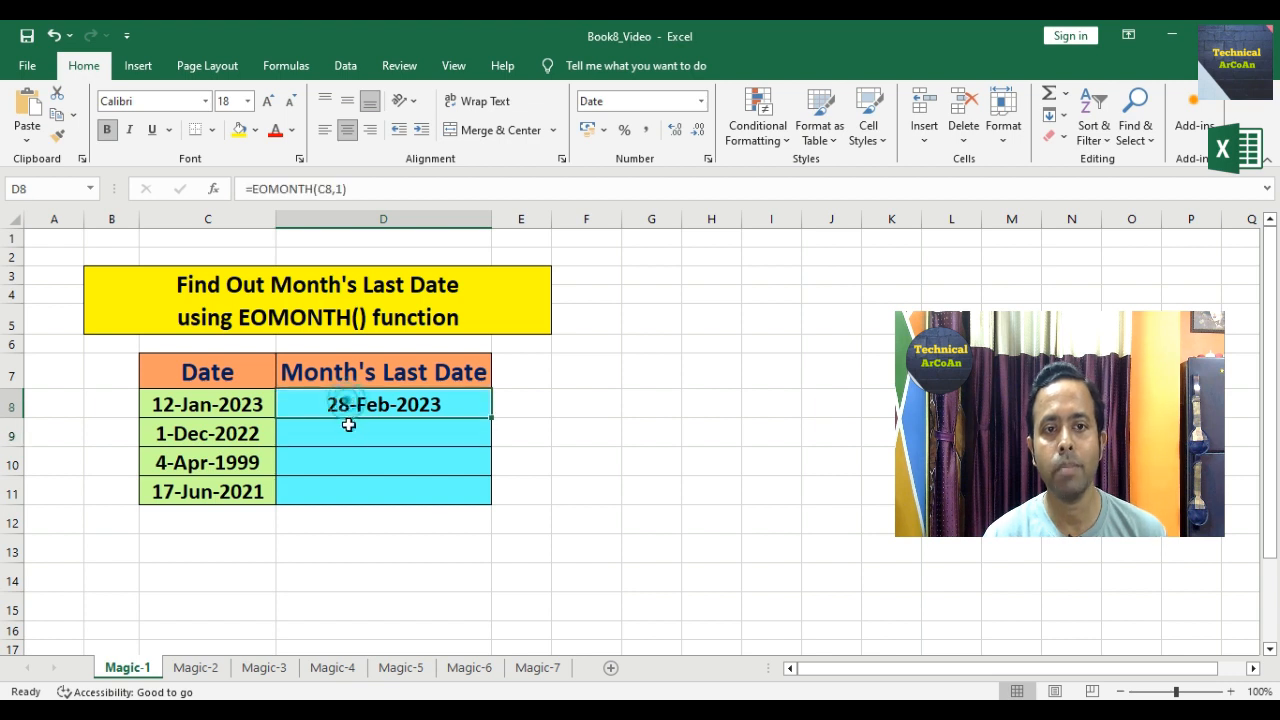
Step: Enter =EOMONTH(C9,-1) in D9 for 30-Nov-2022, then start the D10 EOMONTH formula
click(412, 436)
click(250, 440)
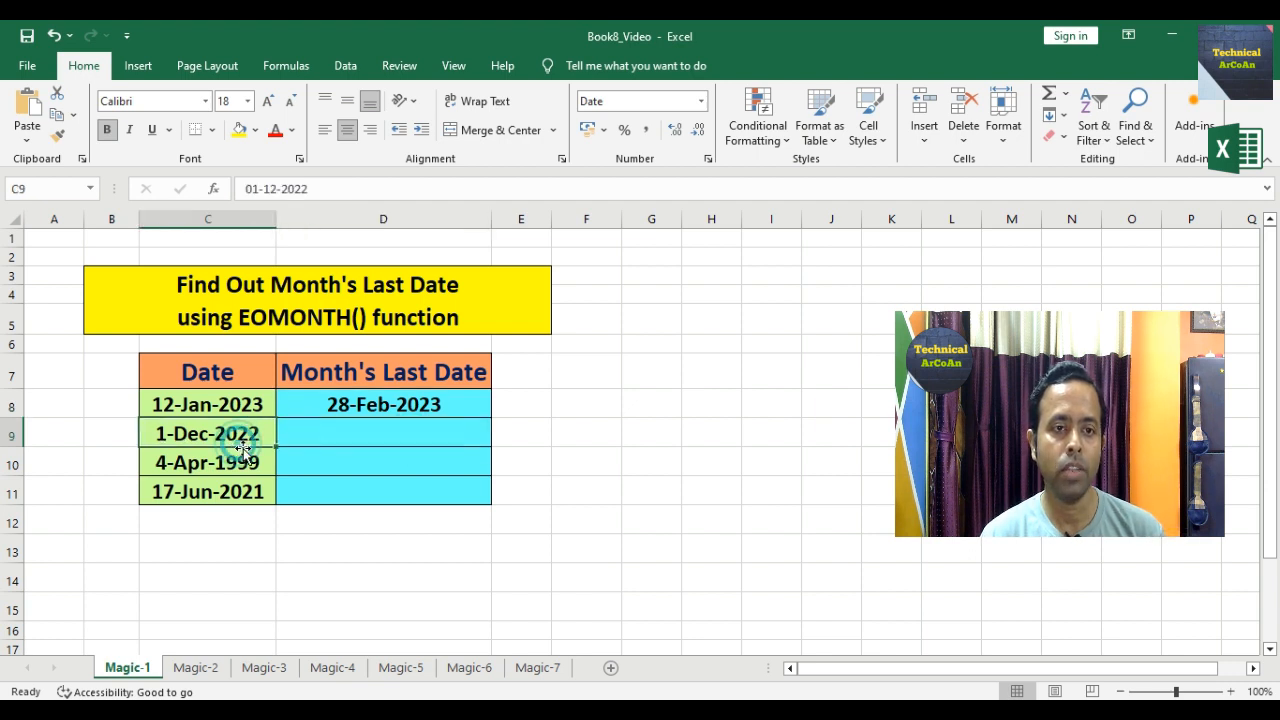
click(369, 438)
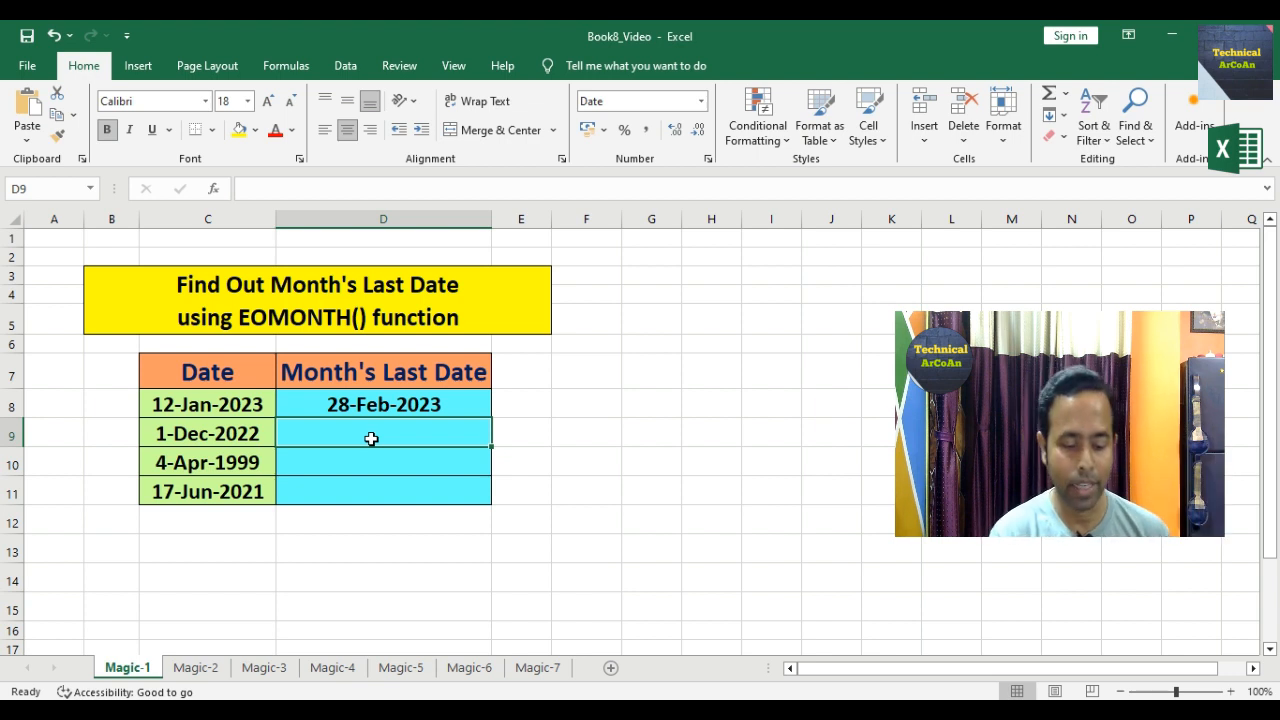
text(=E)
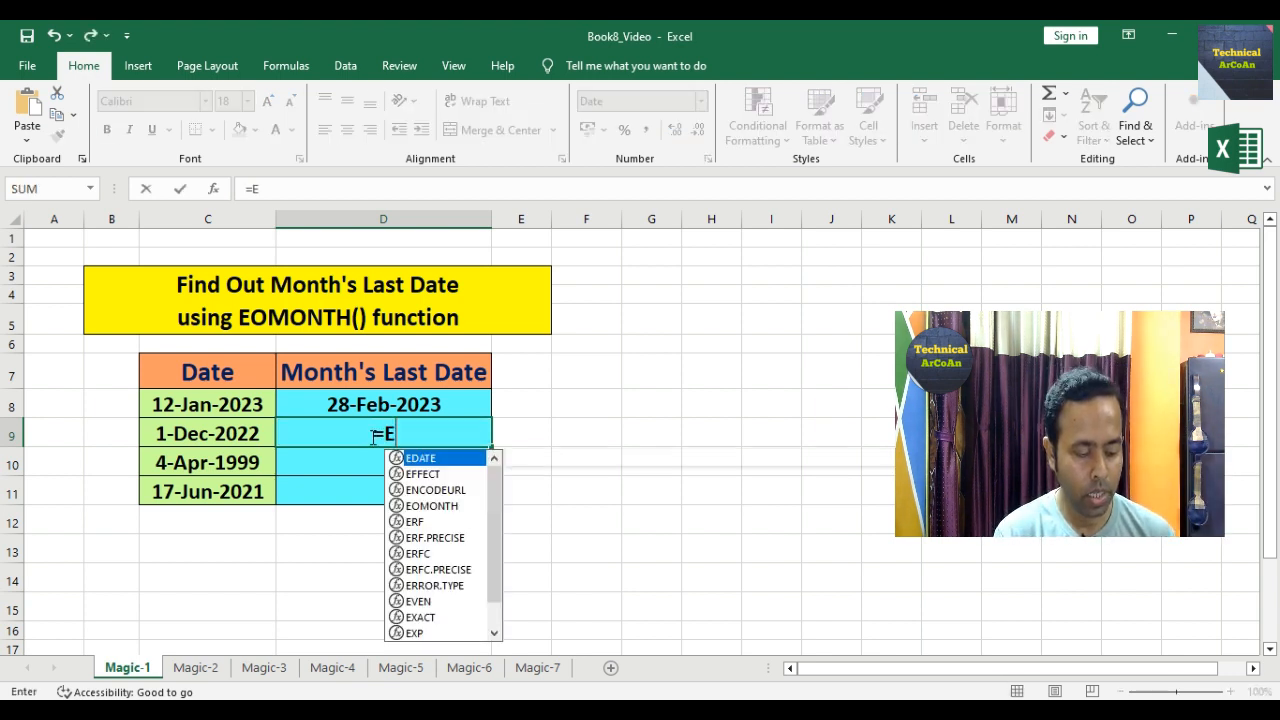
text(OMONTH()
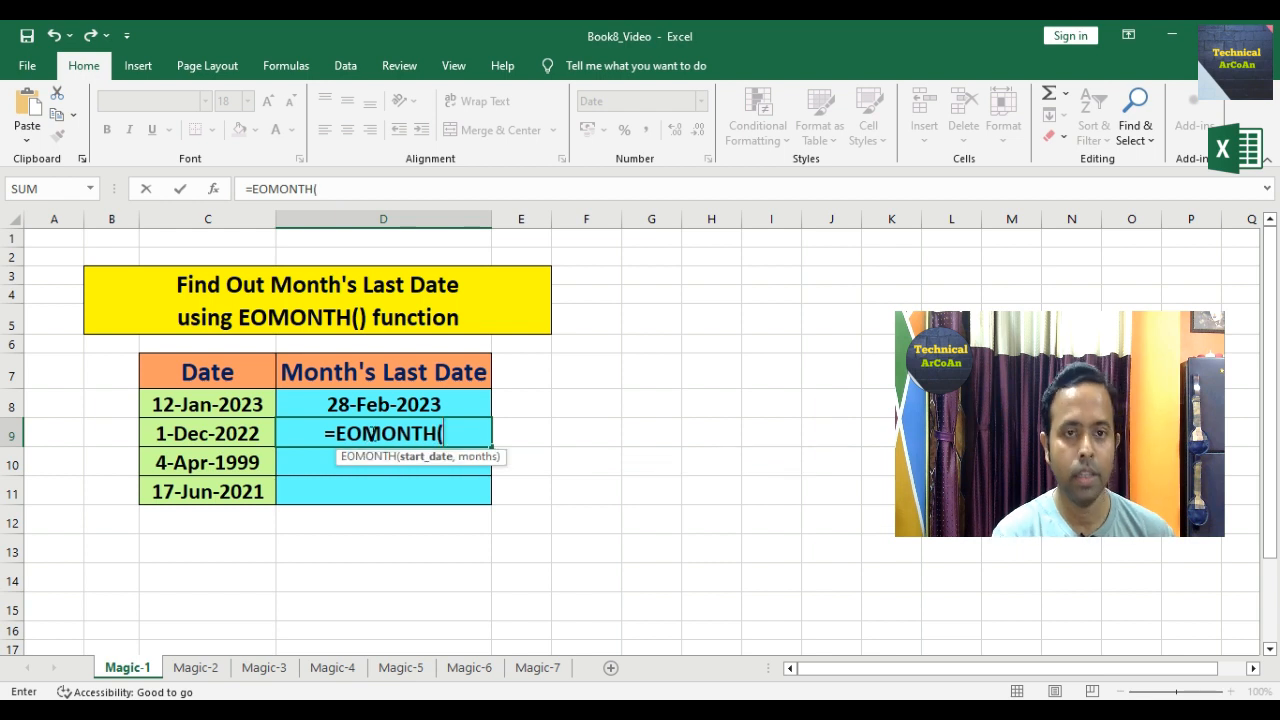
click(200, 435)
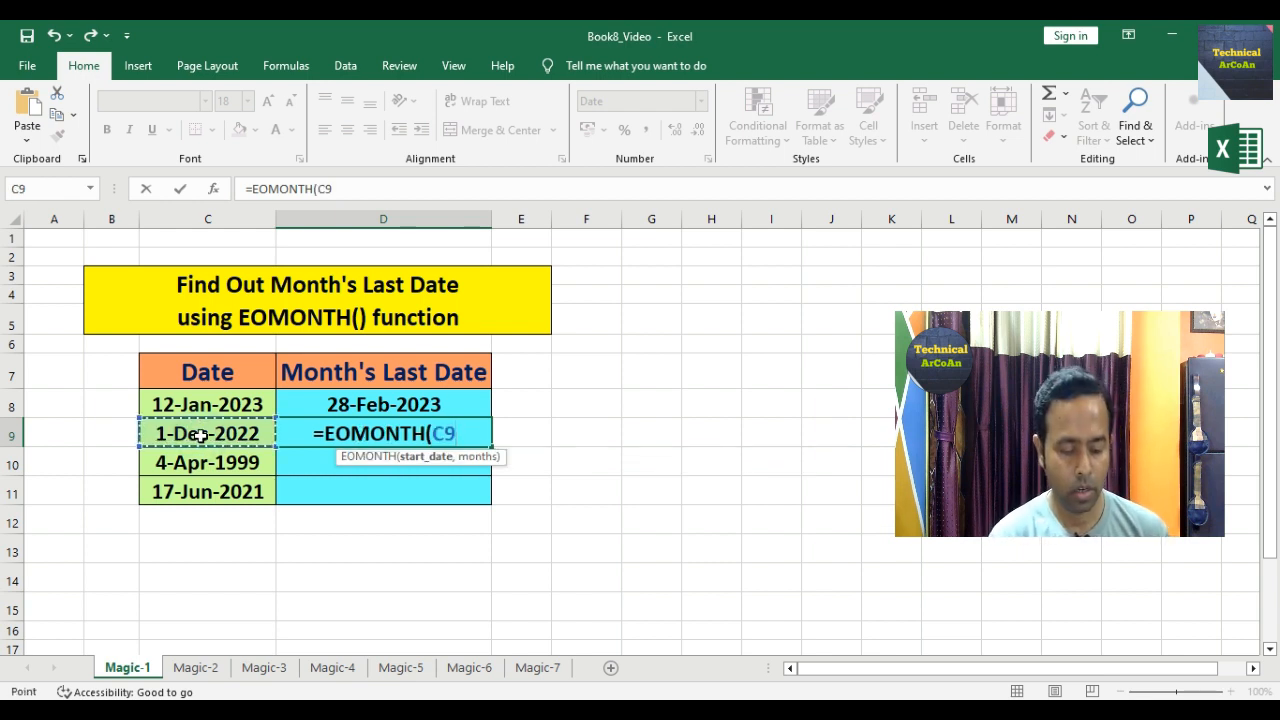
text(,-1))
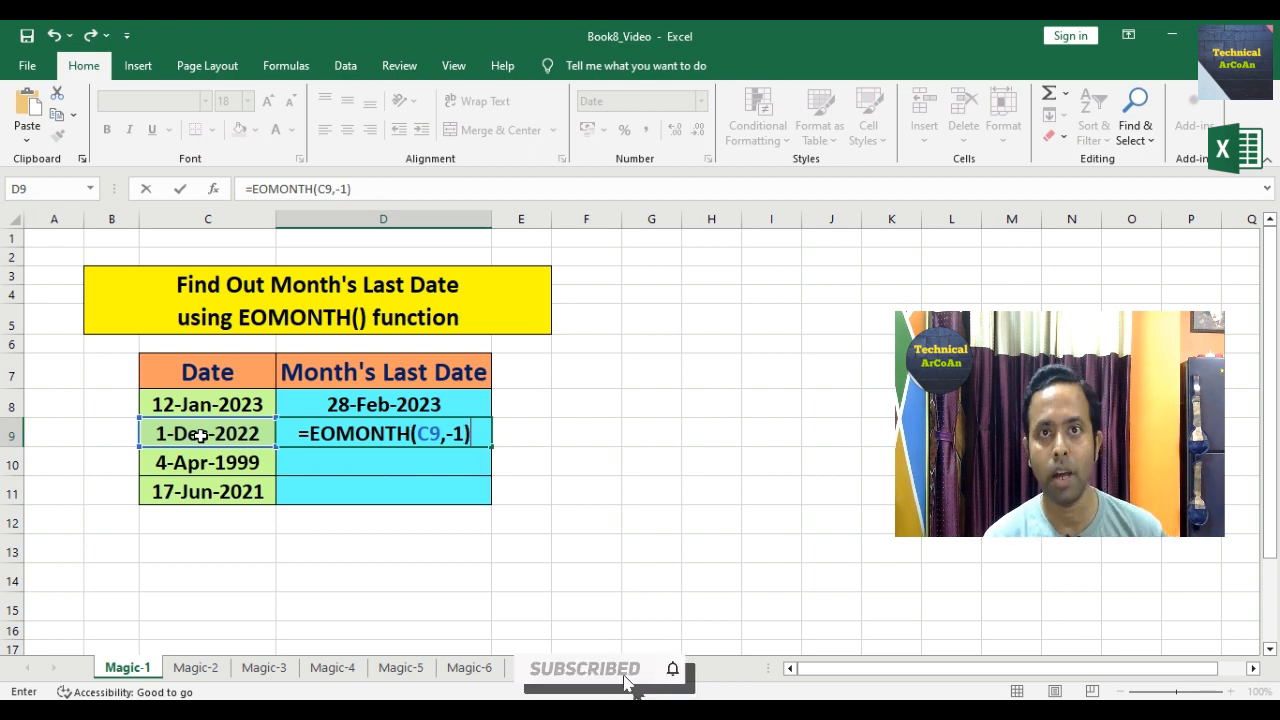
key(Return)
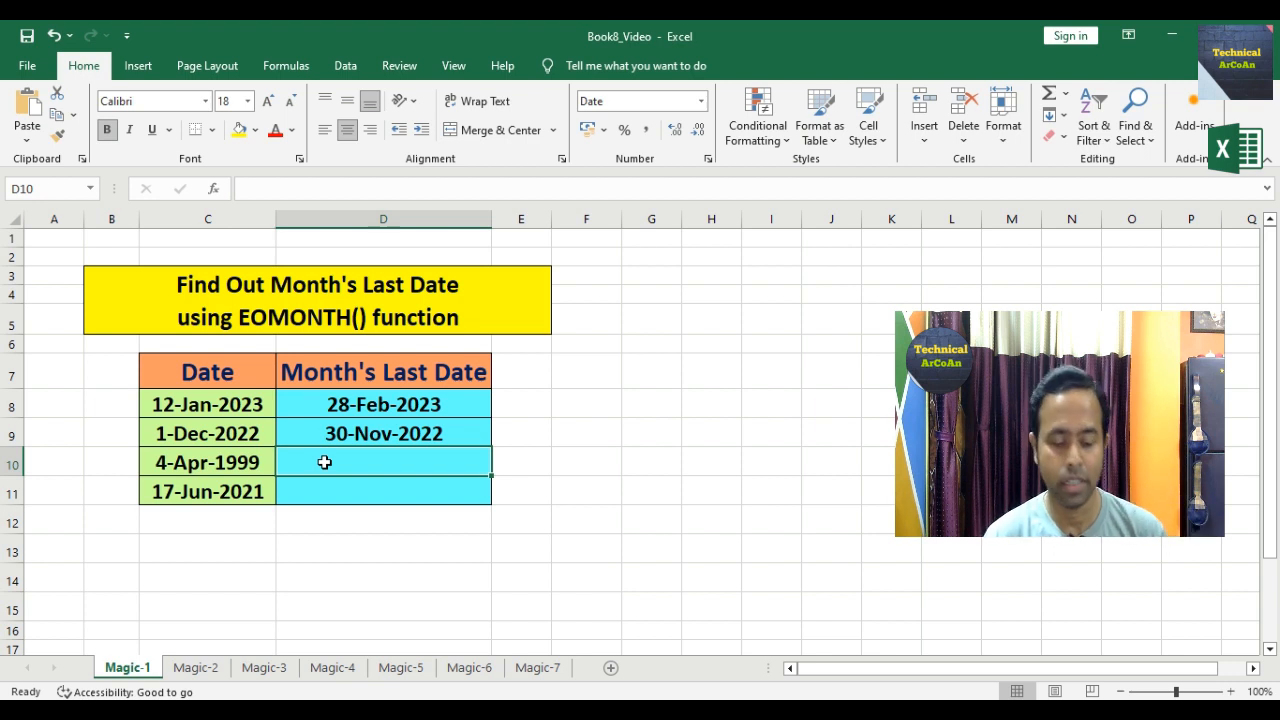
text(=)
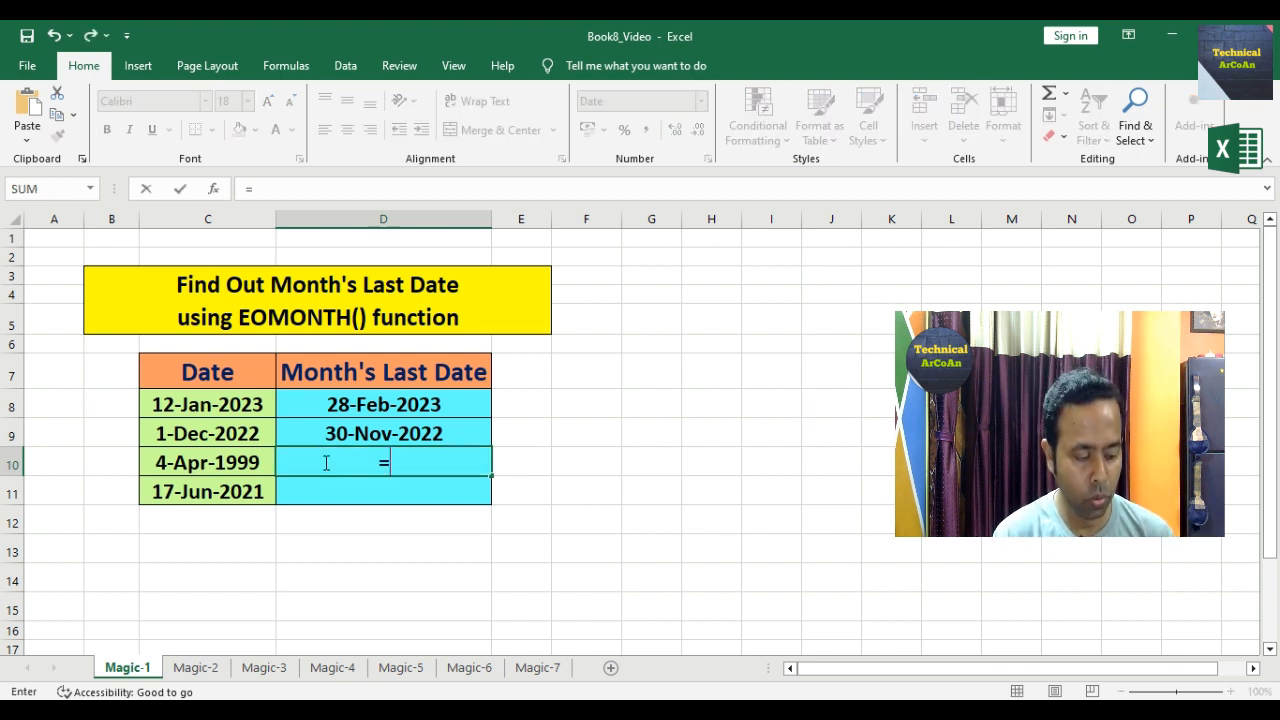
text(EOMONTH()
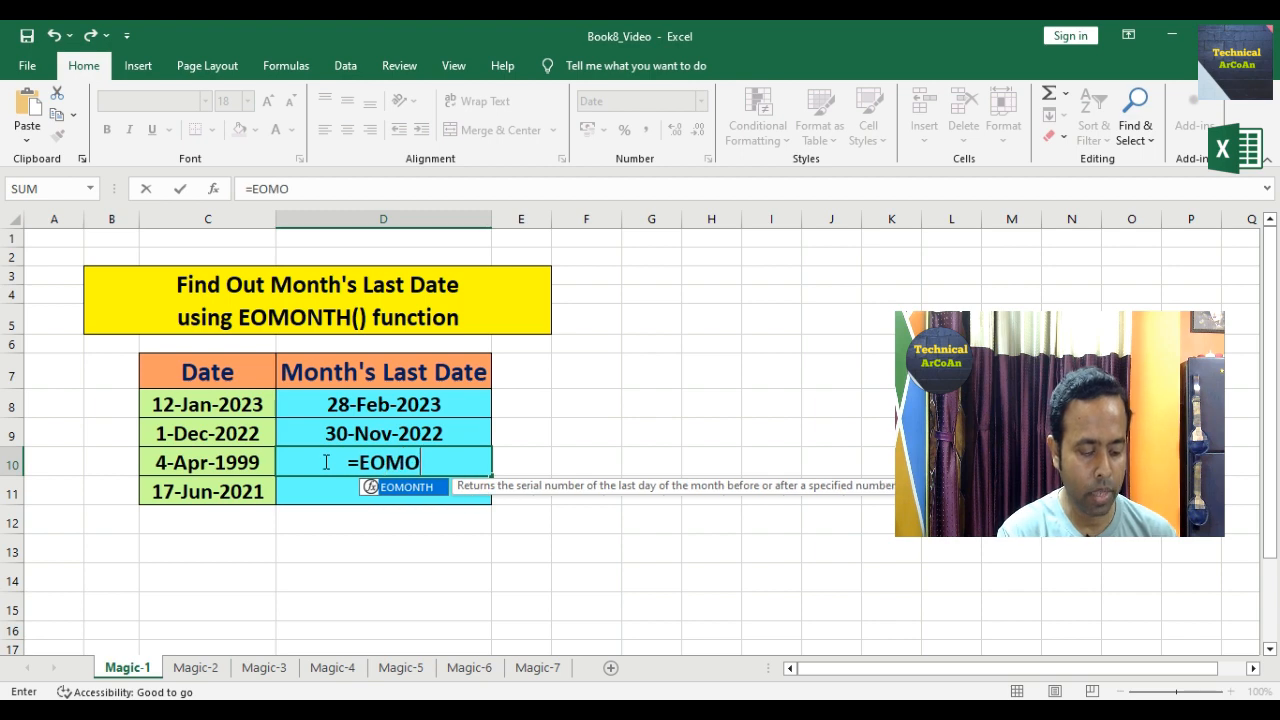
Step: Complete =EOMONTH(C10,0) in D10, giving 30-Apr-1999, and review the formula
click(228, 463)
text(,0))
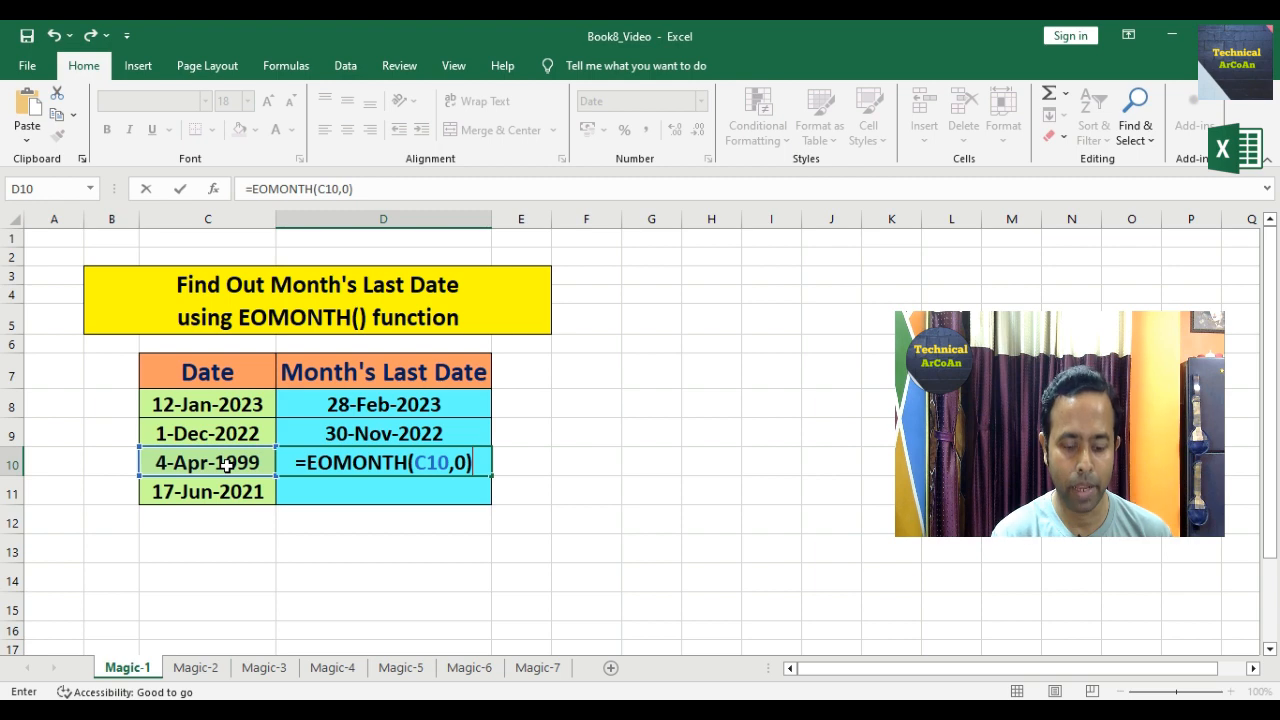
key(Return)
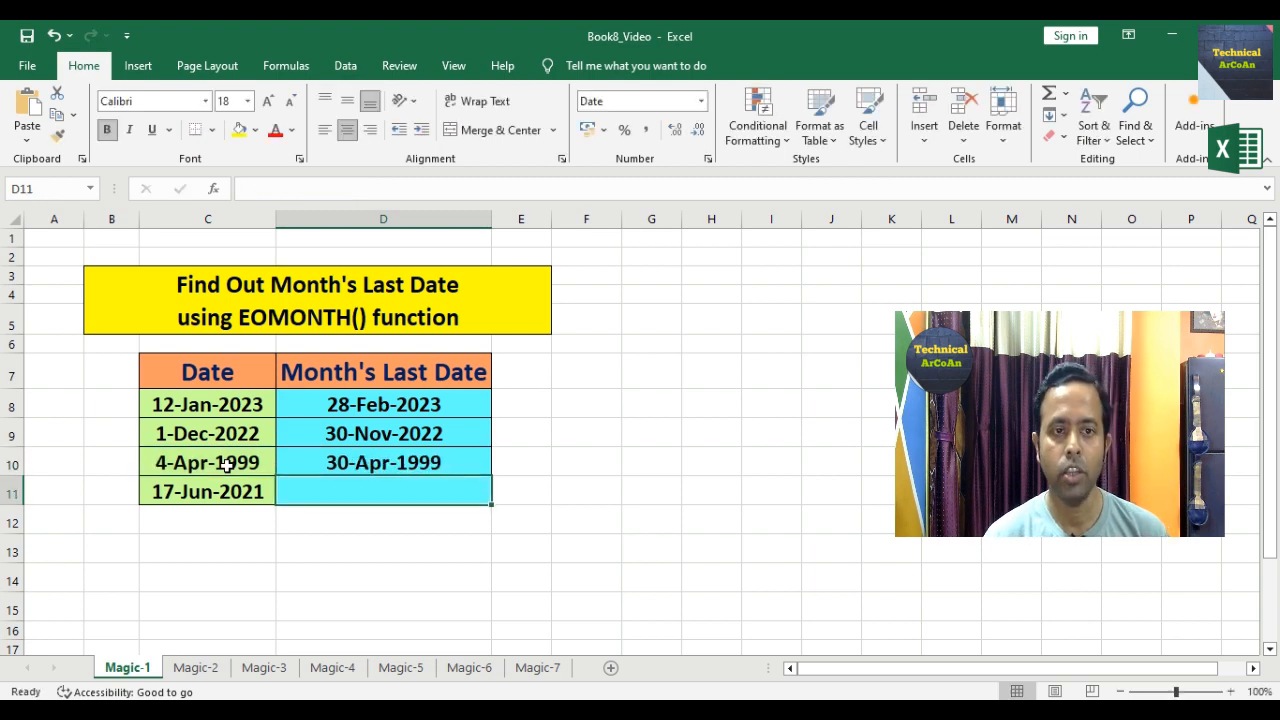
click(294, 463)
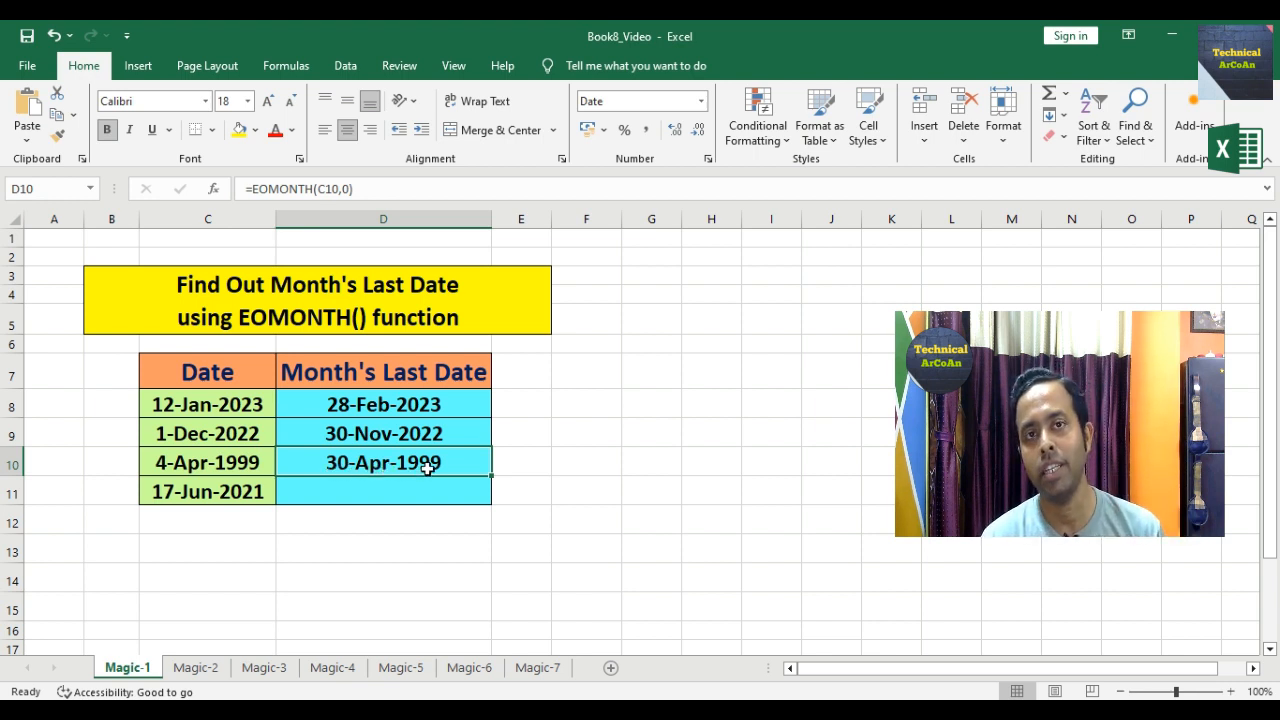
click(383, 492)
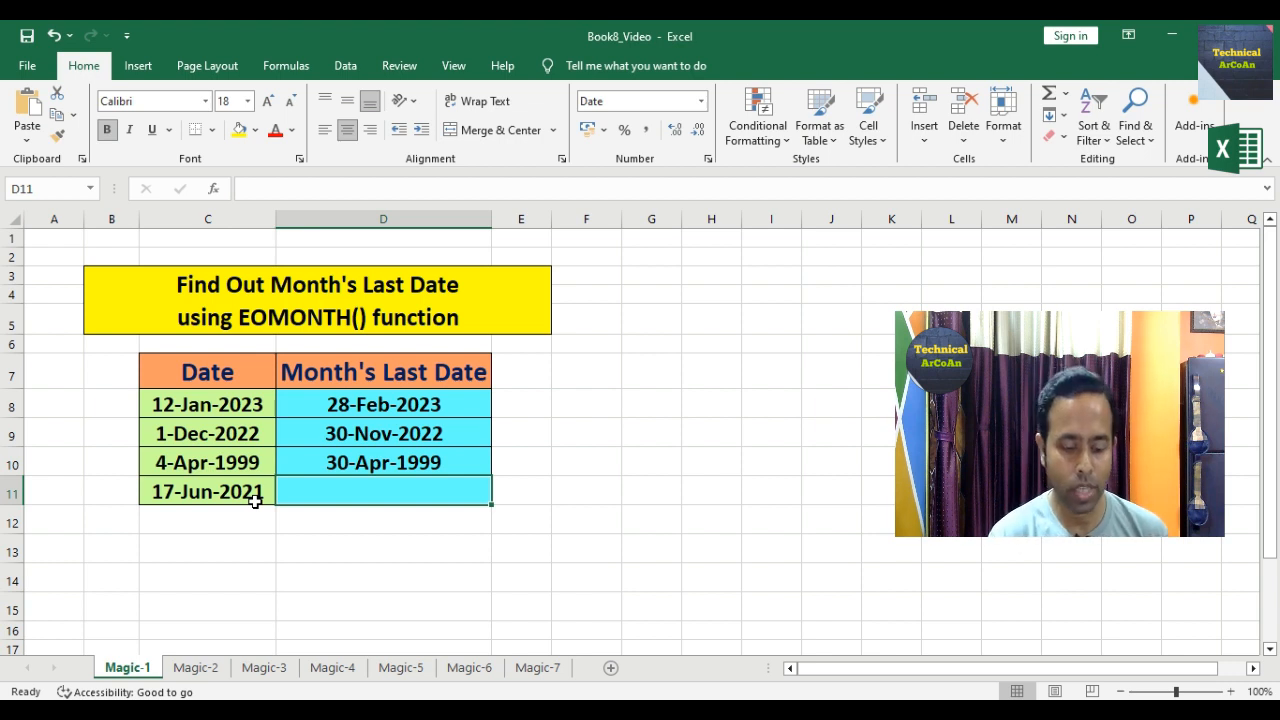
Step: Enter =EOMONTH(C11,2) in D11 to return 31-Aug-2021 and review it
text(=)
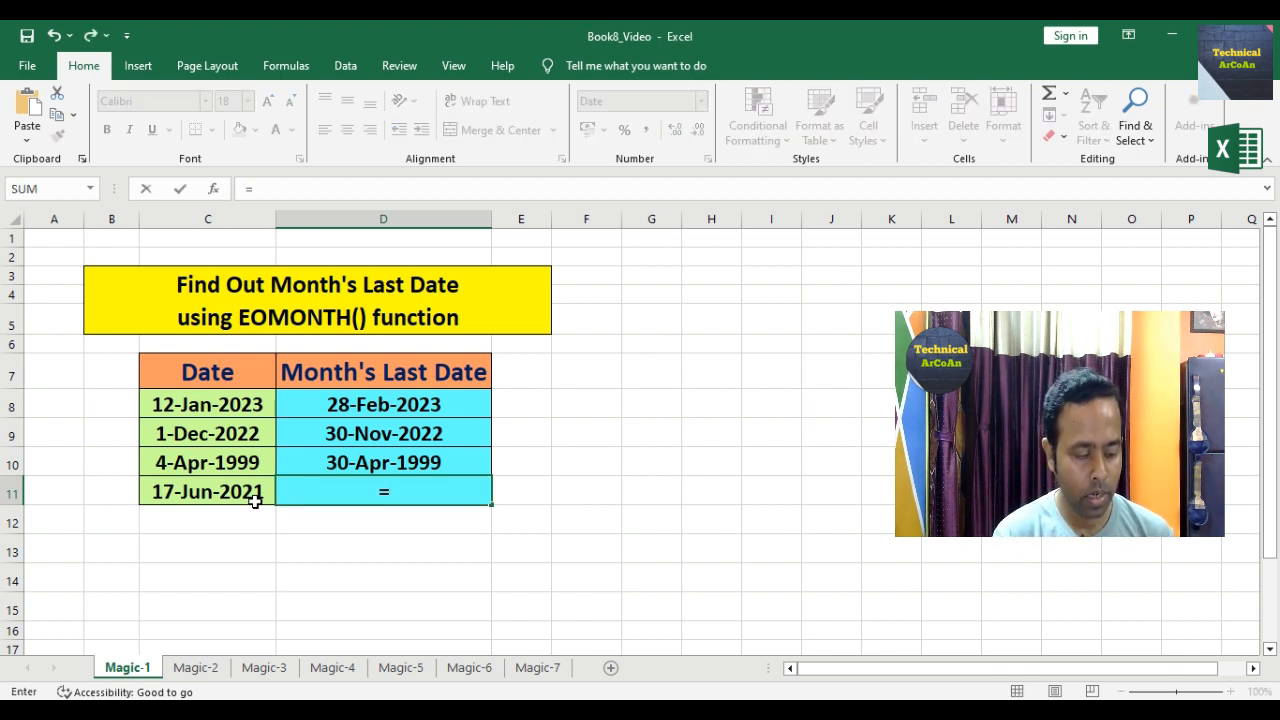
text(EOMONTH()
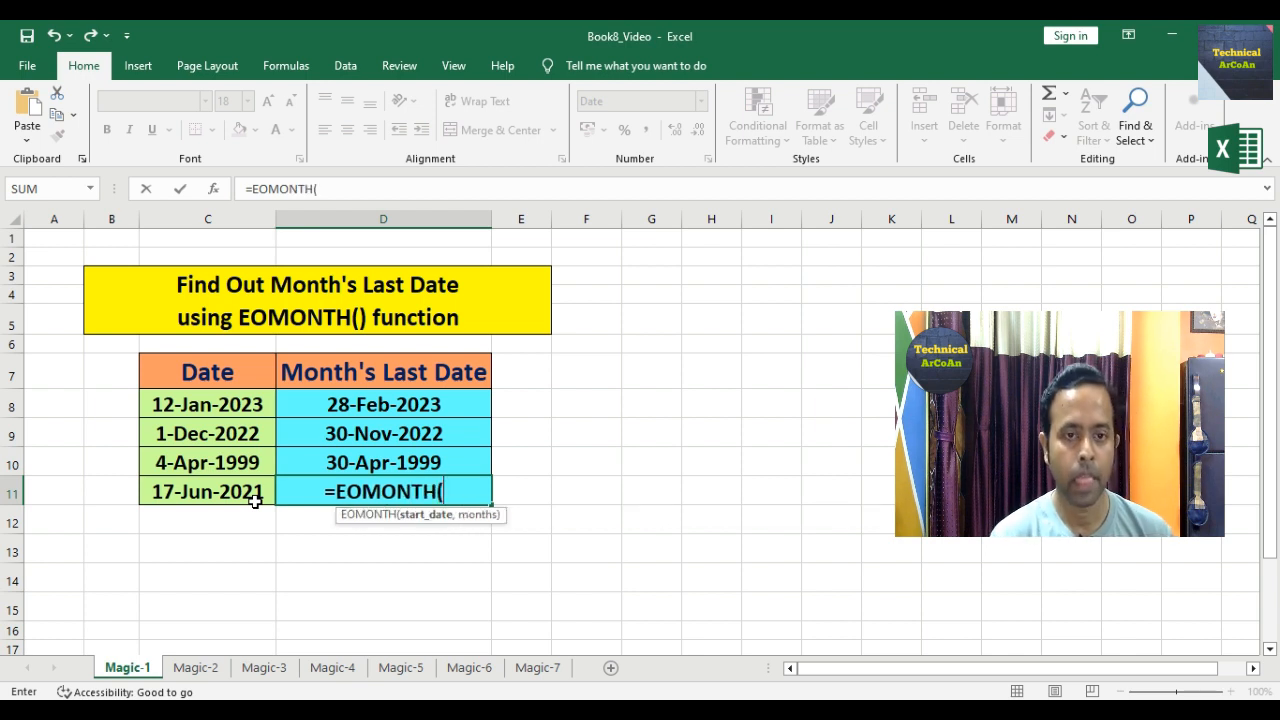
click(248, 500)
text(,)
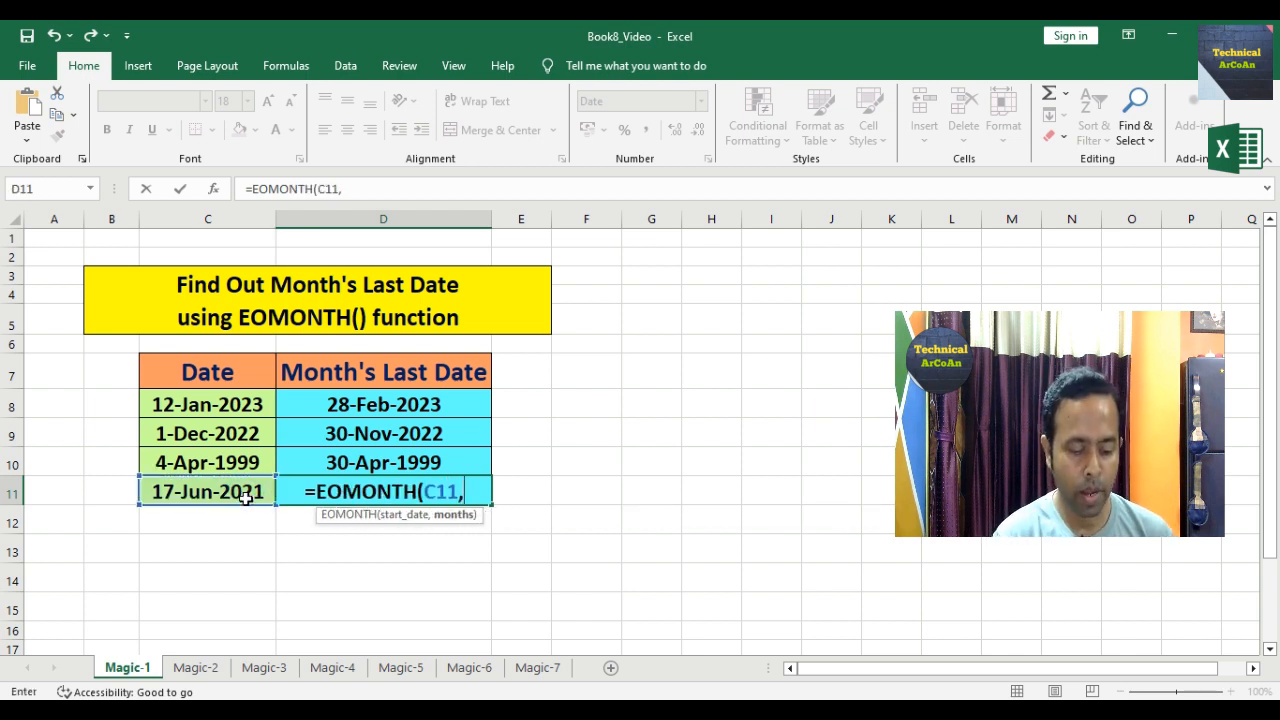
text(2))
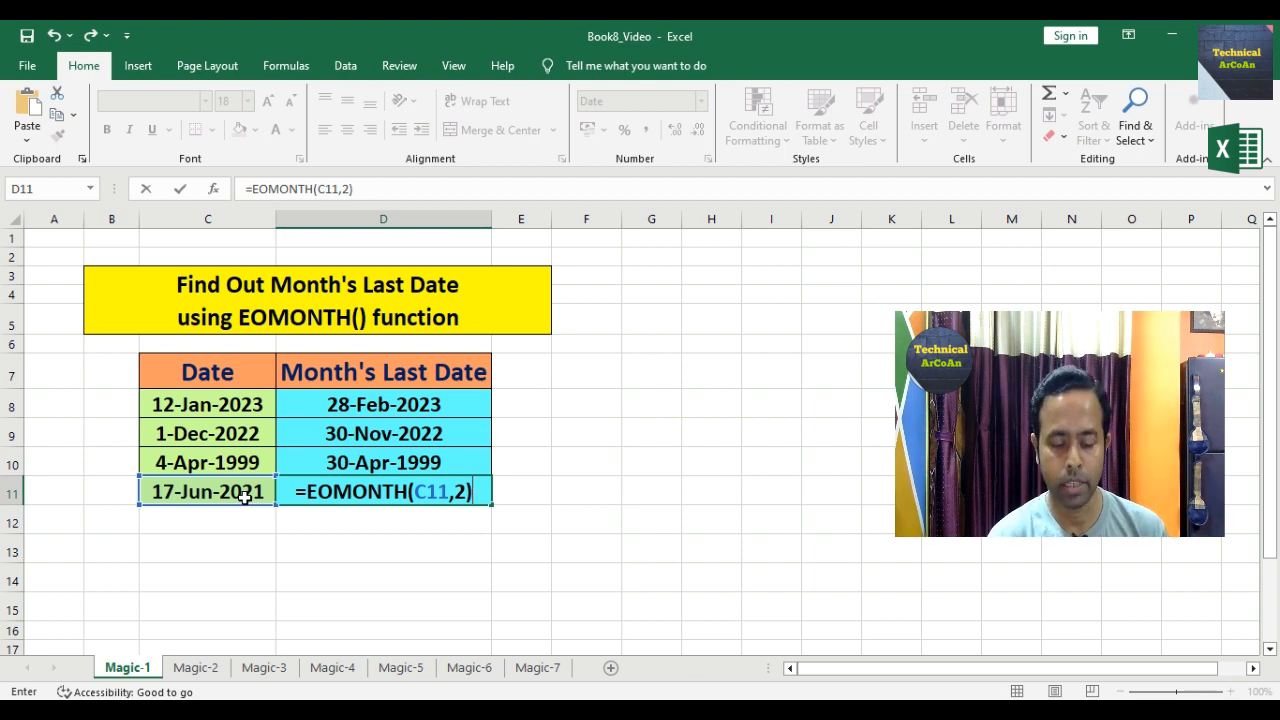
key(Return)
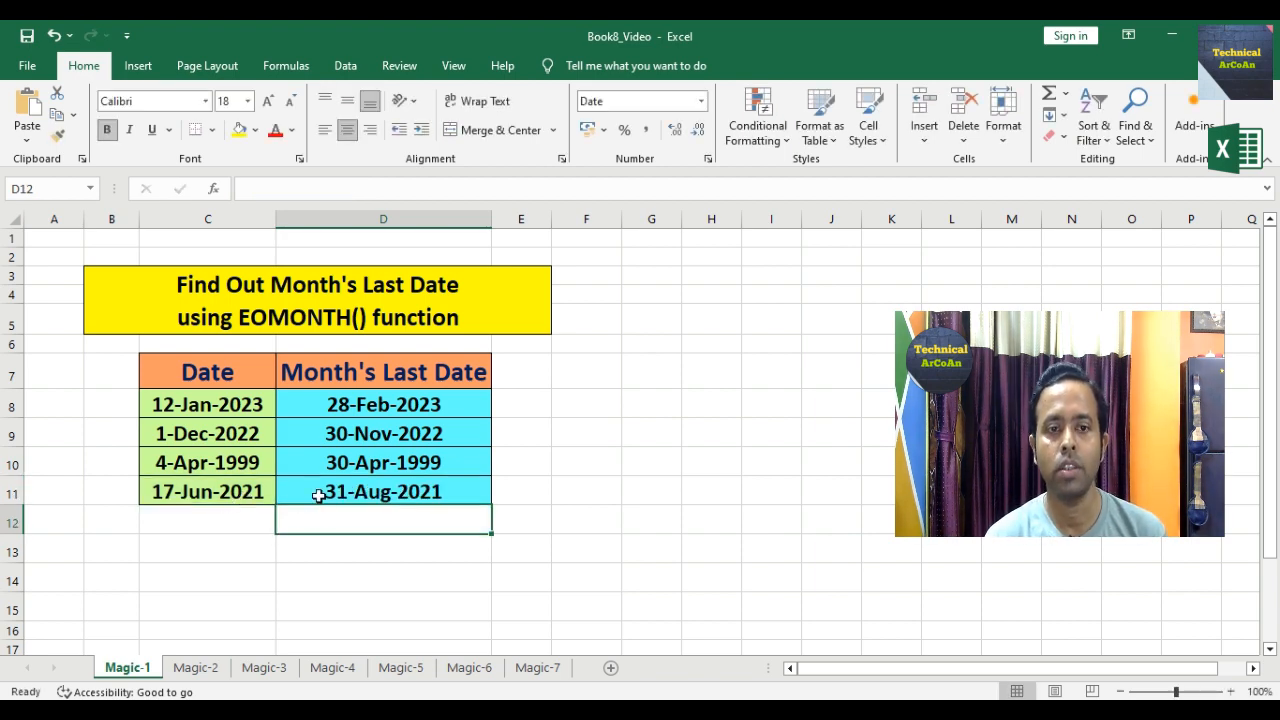
click(318, 496)
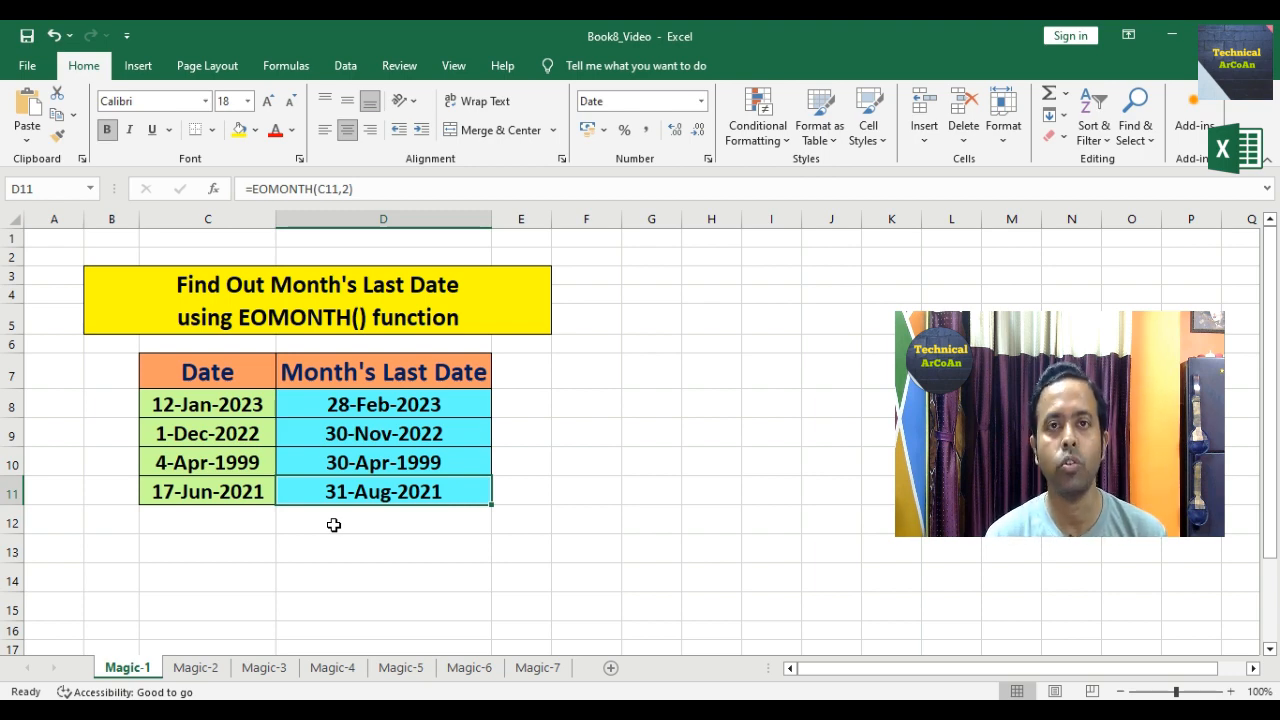
Step: On the Magic-2 sheet, enter =DAY(EOMONTH(1,C8-1)) in D8 for January's day count
key(ctrl+Page_Down)
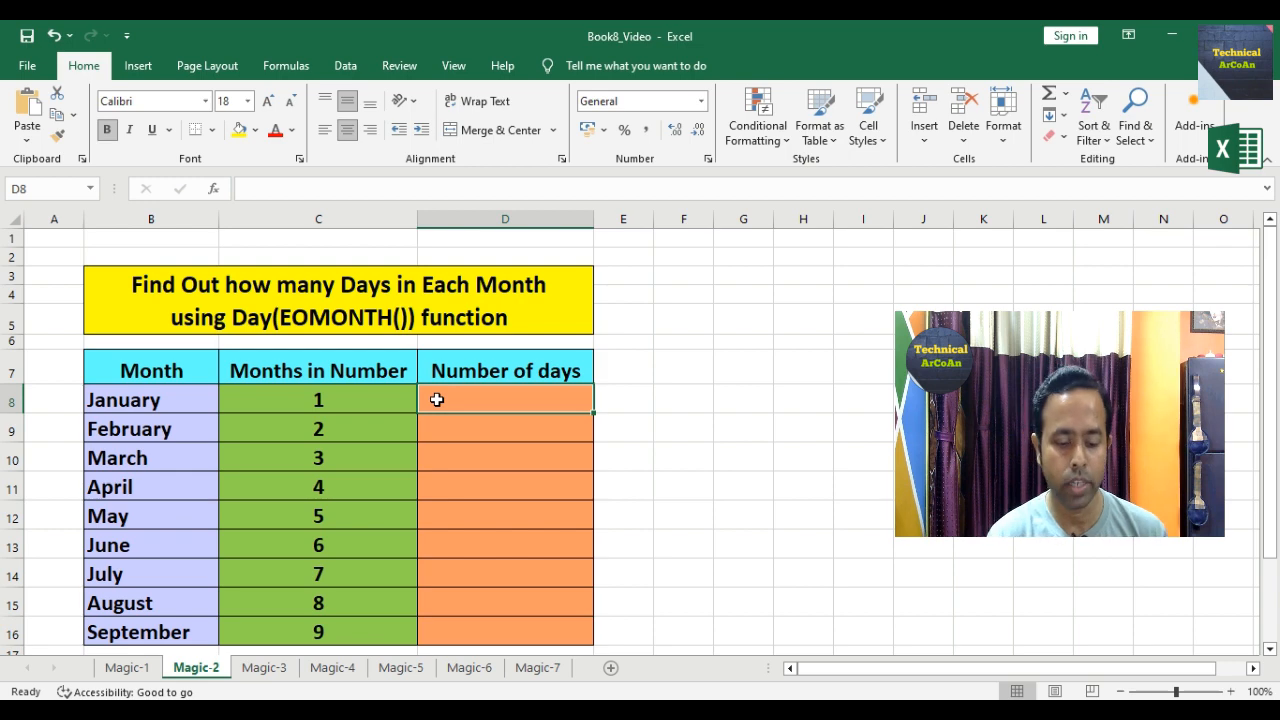
text(=DAY)
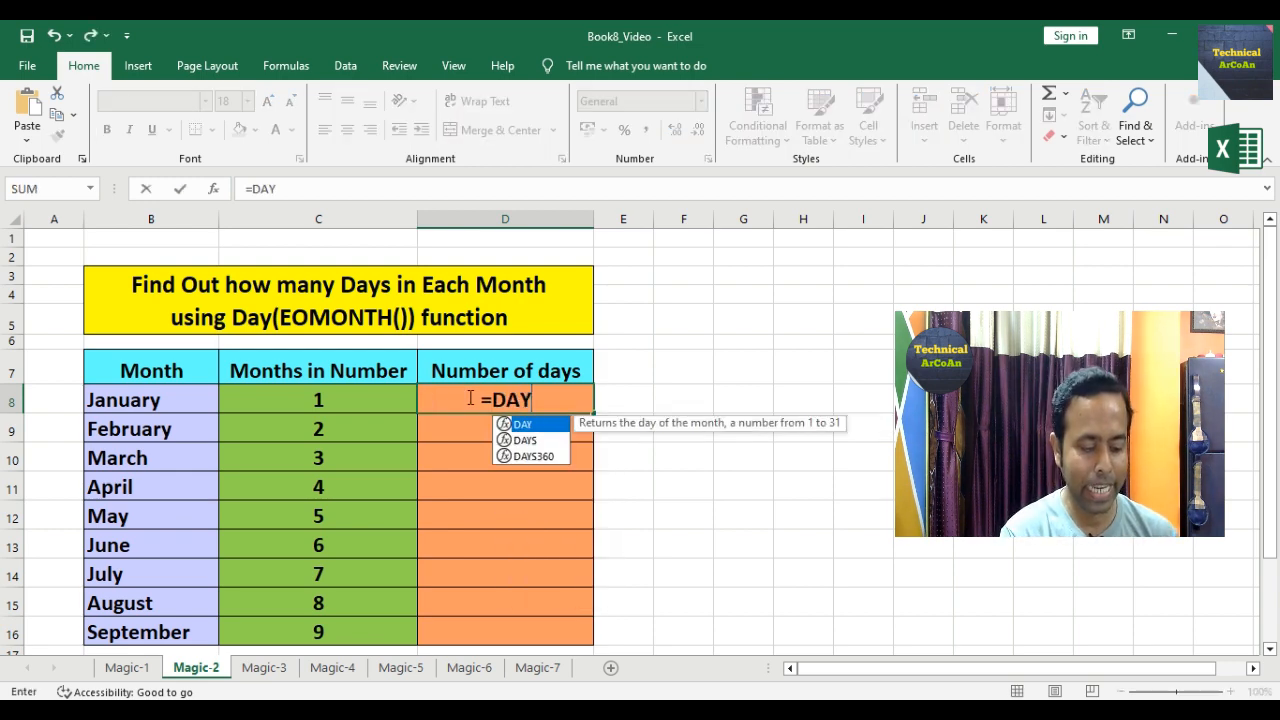
text((EOMONTH()
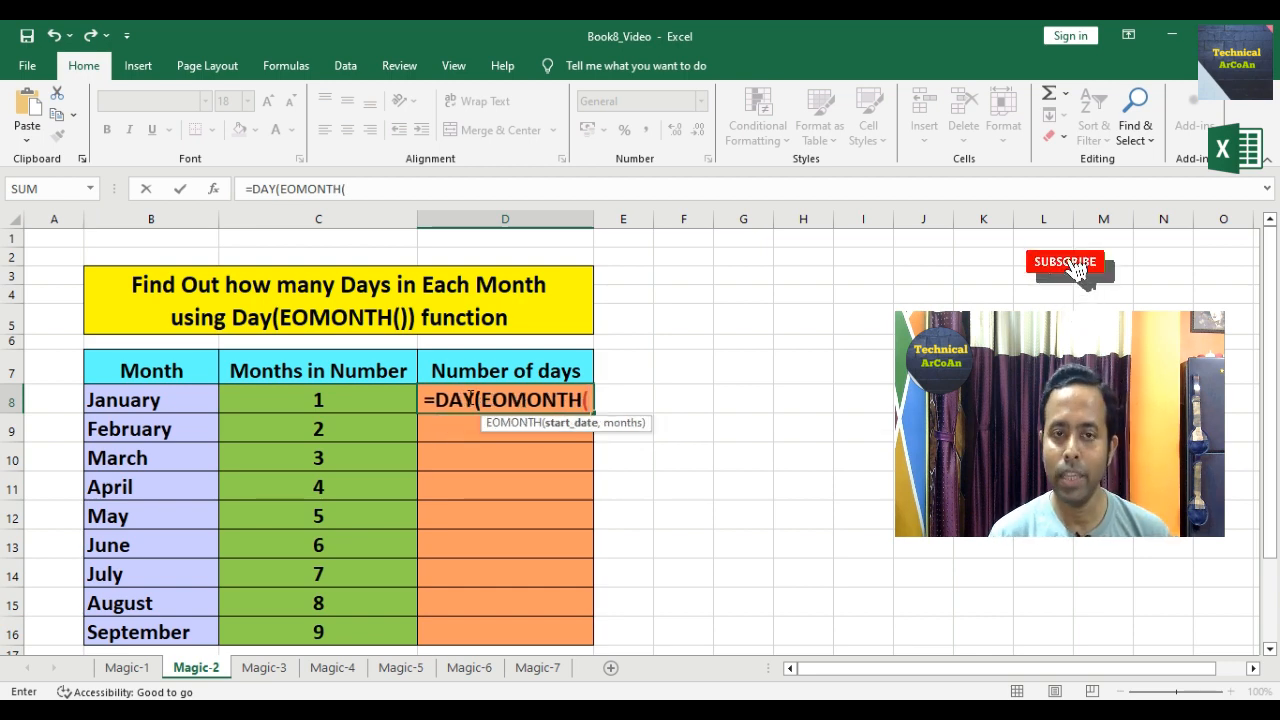
text(1,)
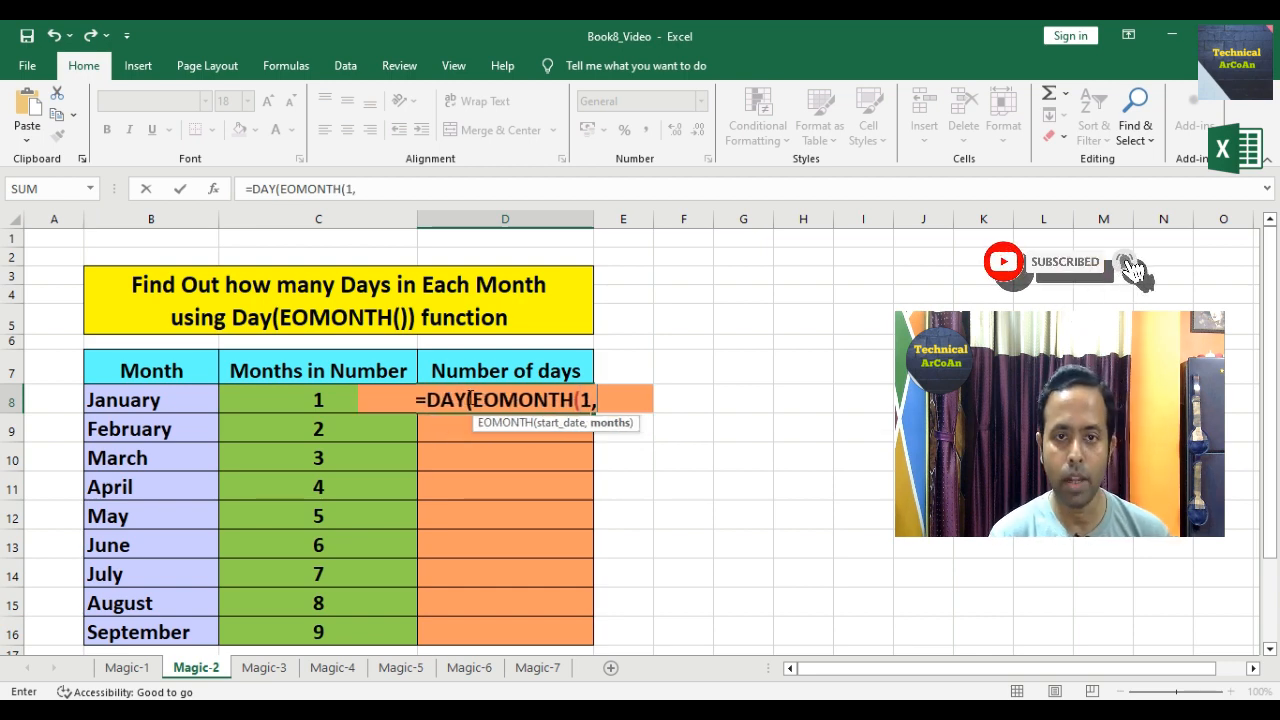
click(314, 400)
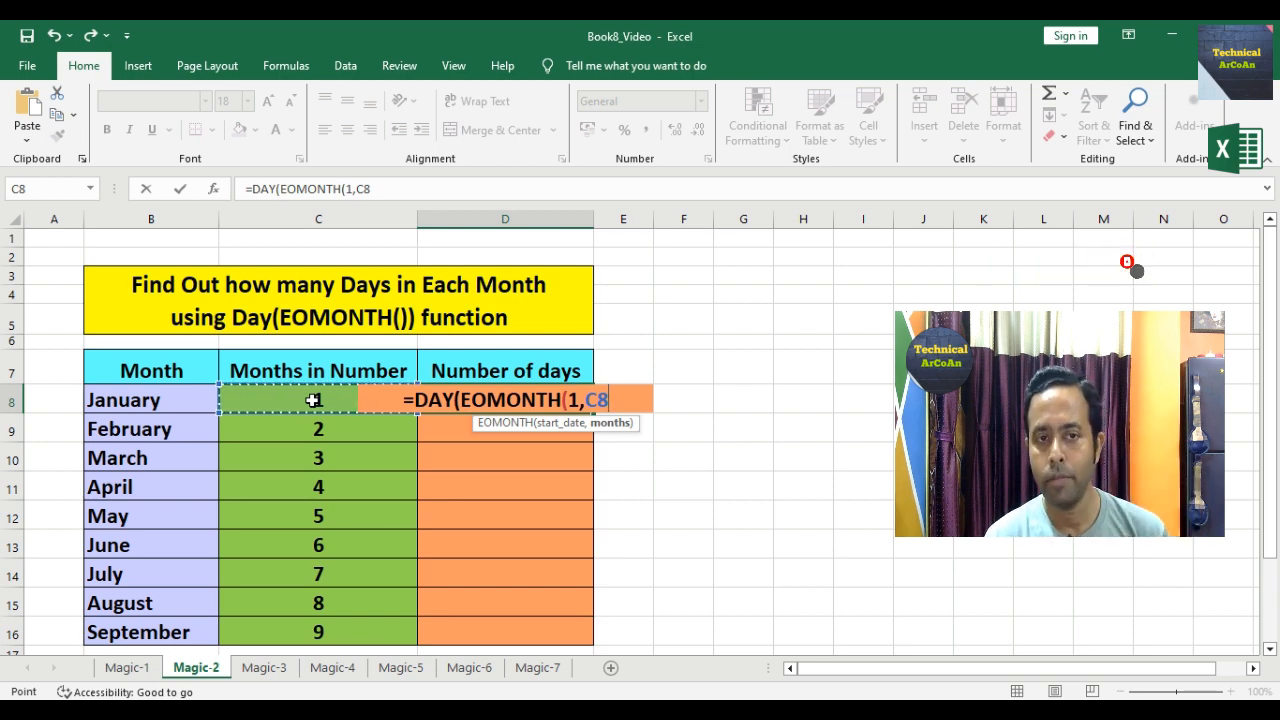
text(-1)
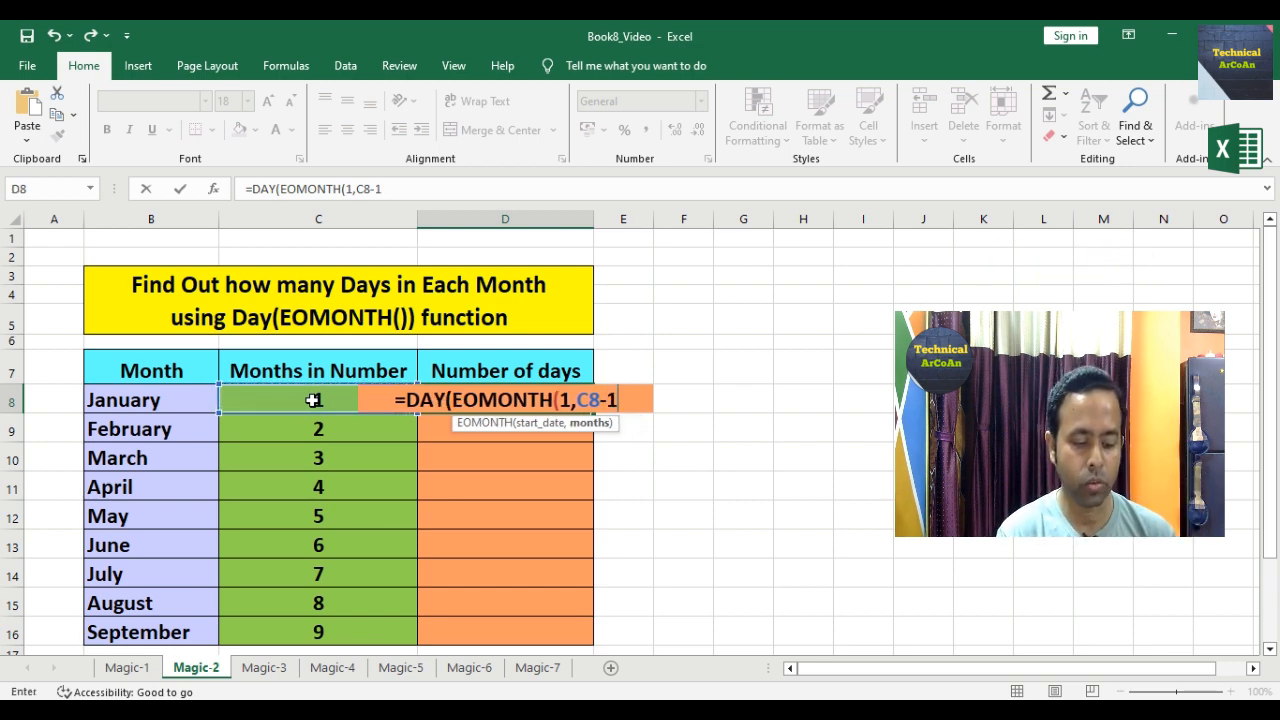
text()))
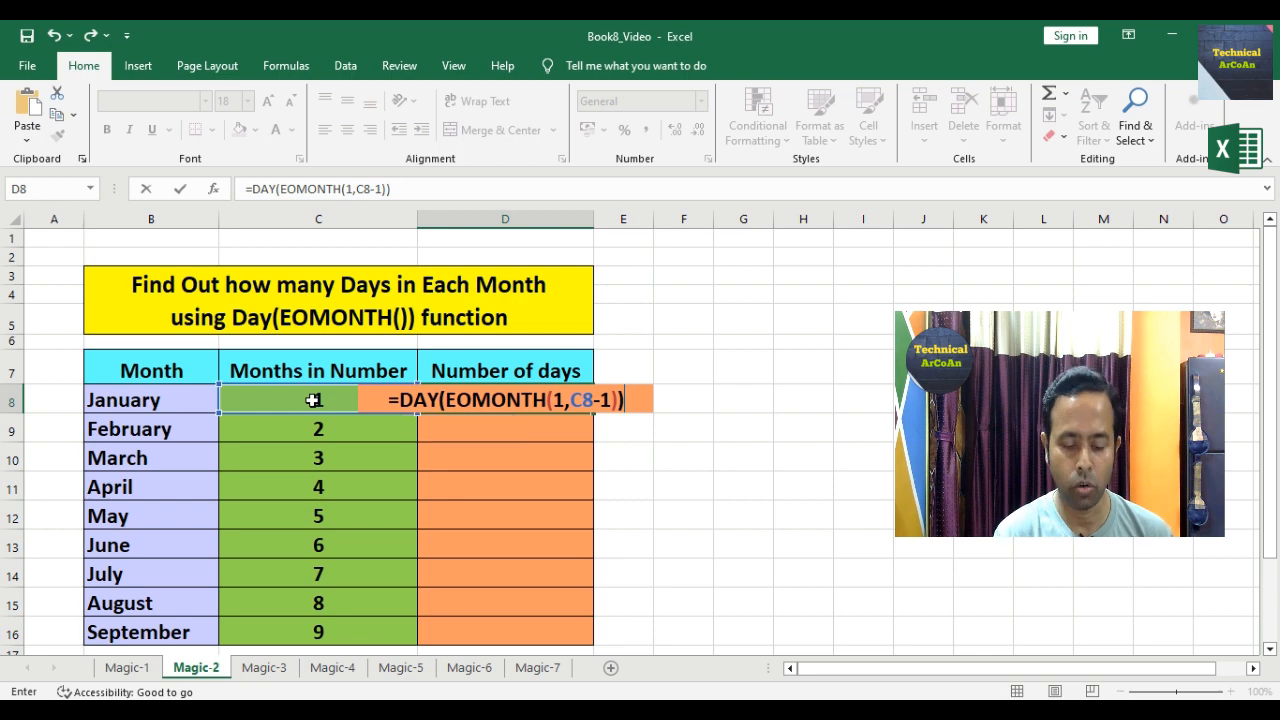
key(Return)
Step: Fill the days formula from D8 down through September and recheck D8
click(452, 397)
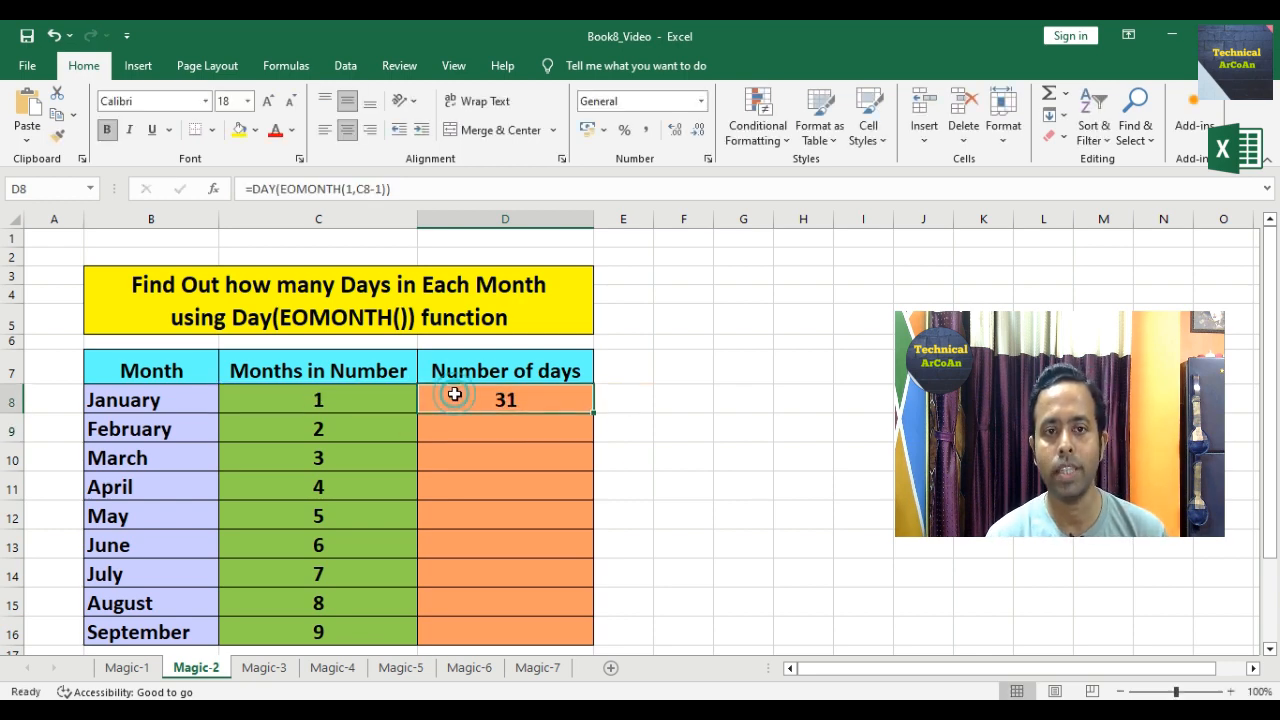
drag(595, 412, 571, 632)
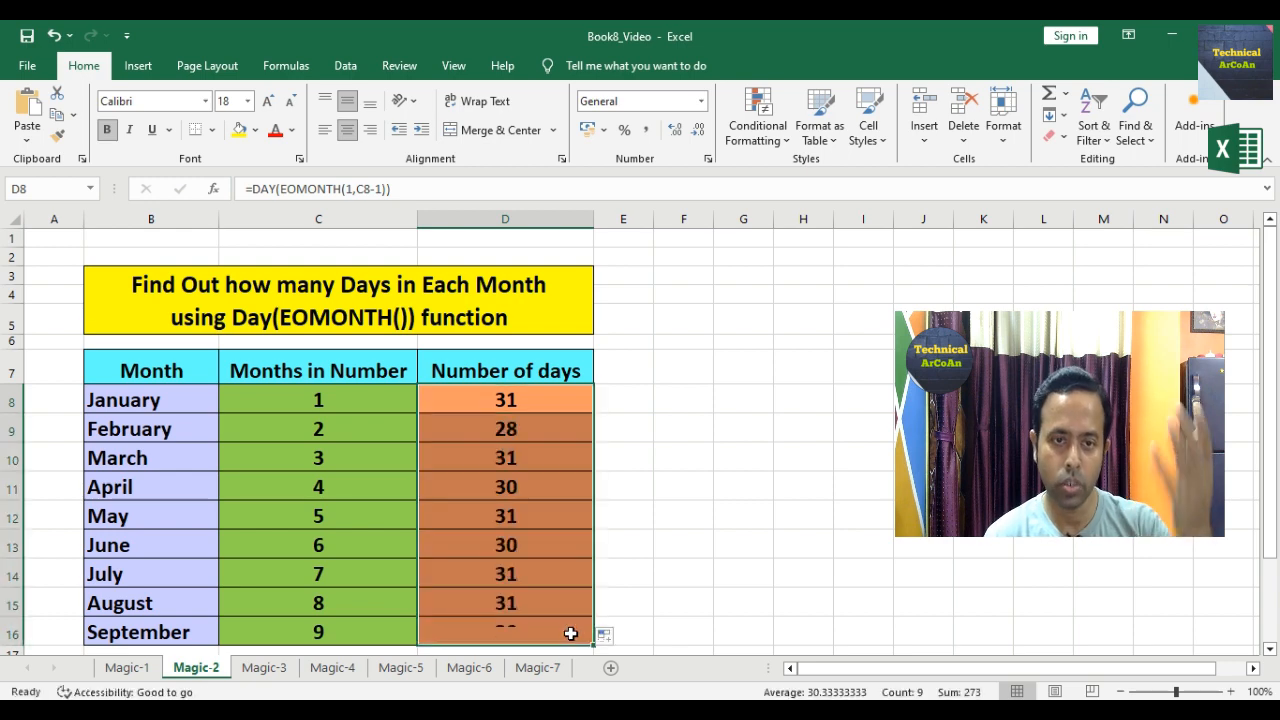
click(647, 587)
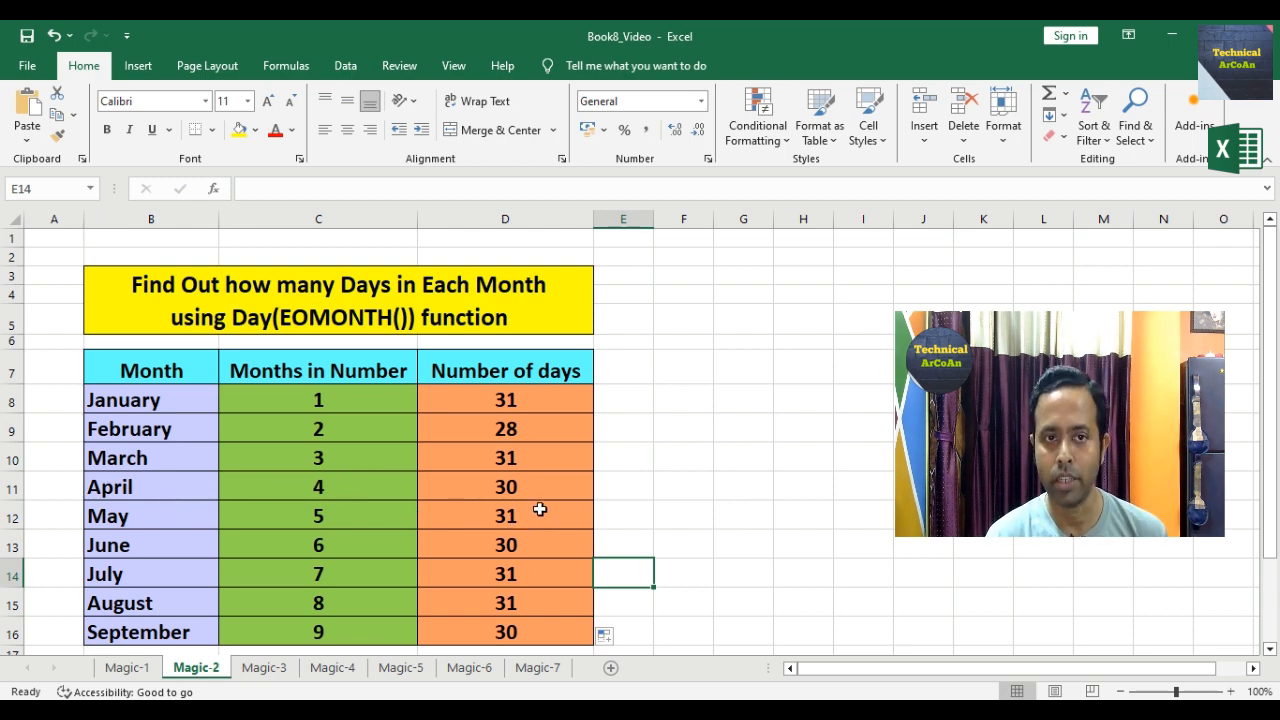
click(533, 402)
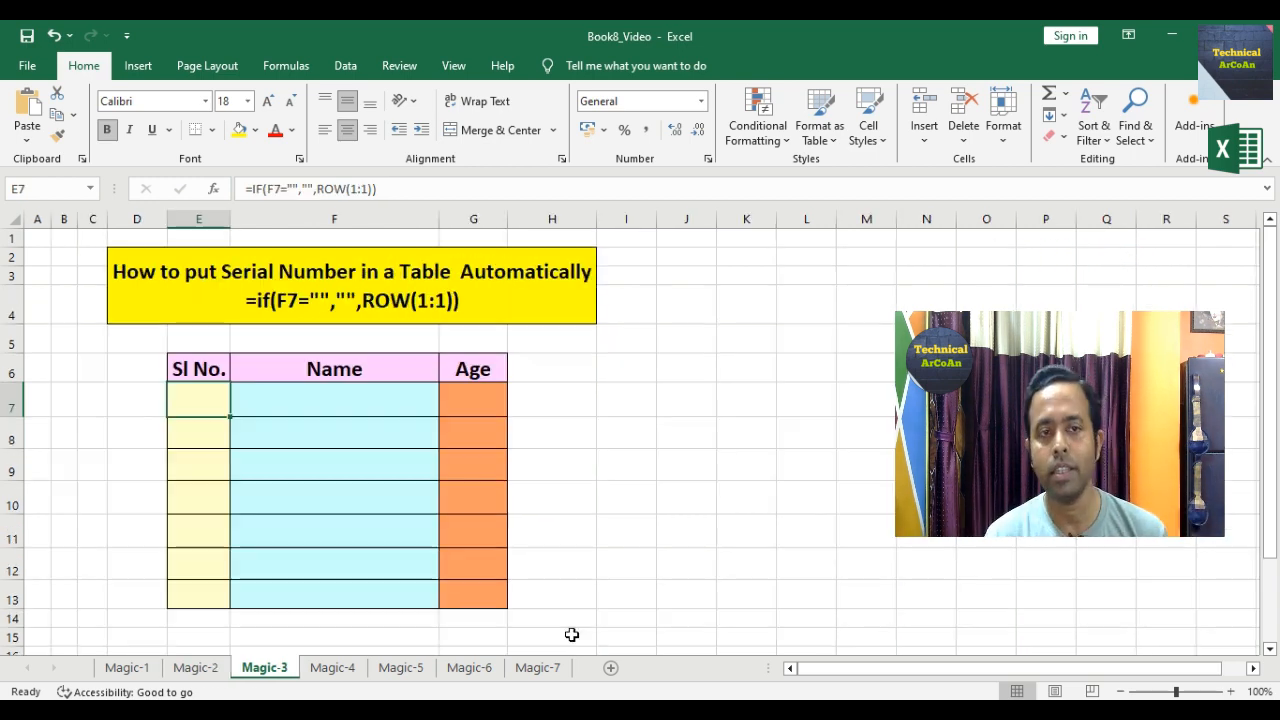
Step: Move from Magic-2 to the Magic-3 sheet with its Sl No., Name and Age table
key(ctrl+Page_Down)
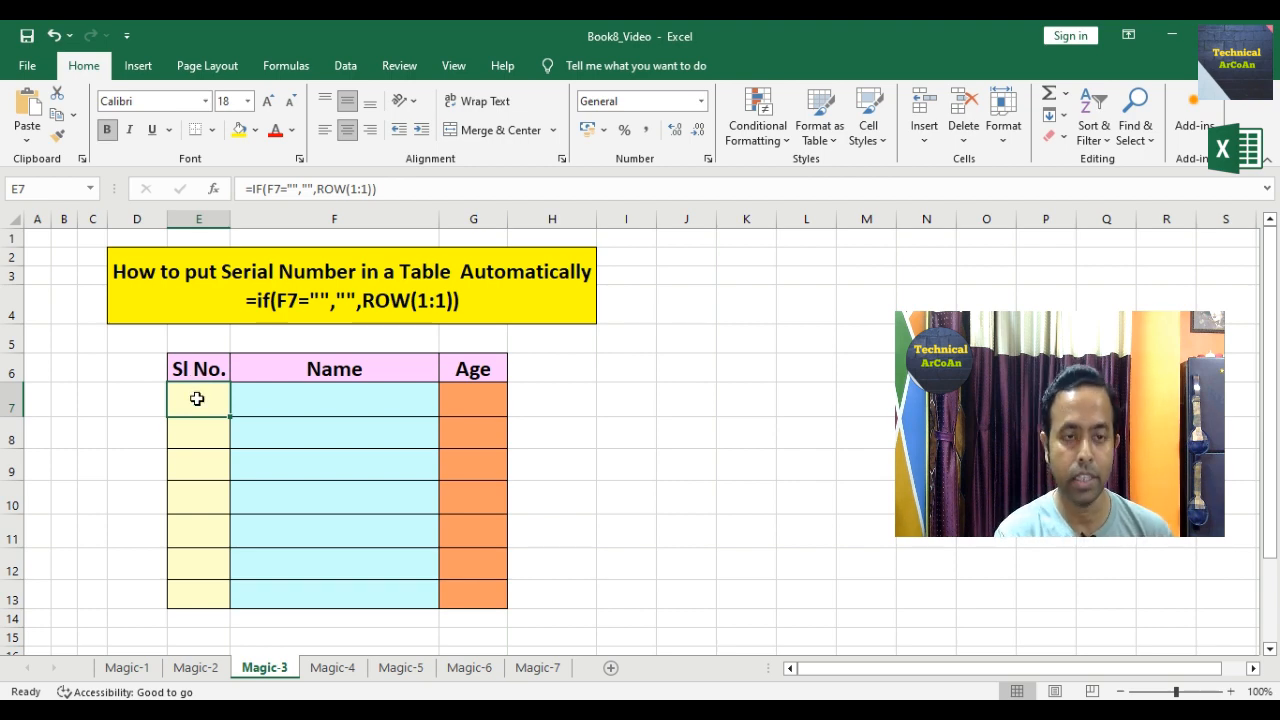
Step: Enter =IF(F7="","",ROW(1:1)) in E7 and fill it down to E13
text(=if)
key(Tab)
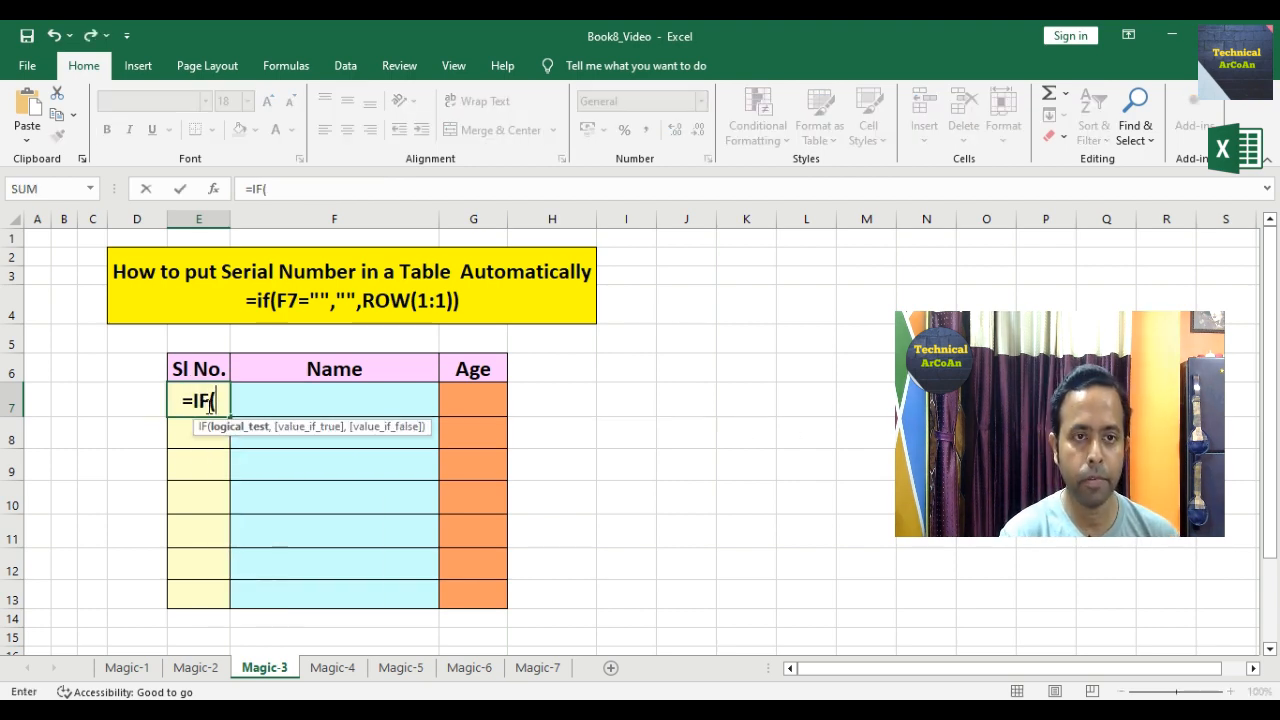
click(310, 405)
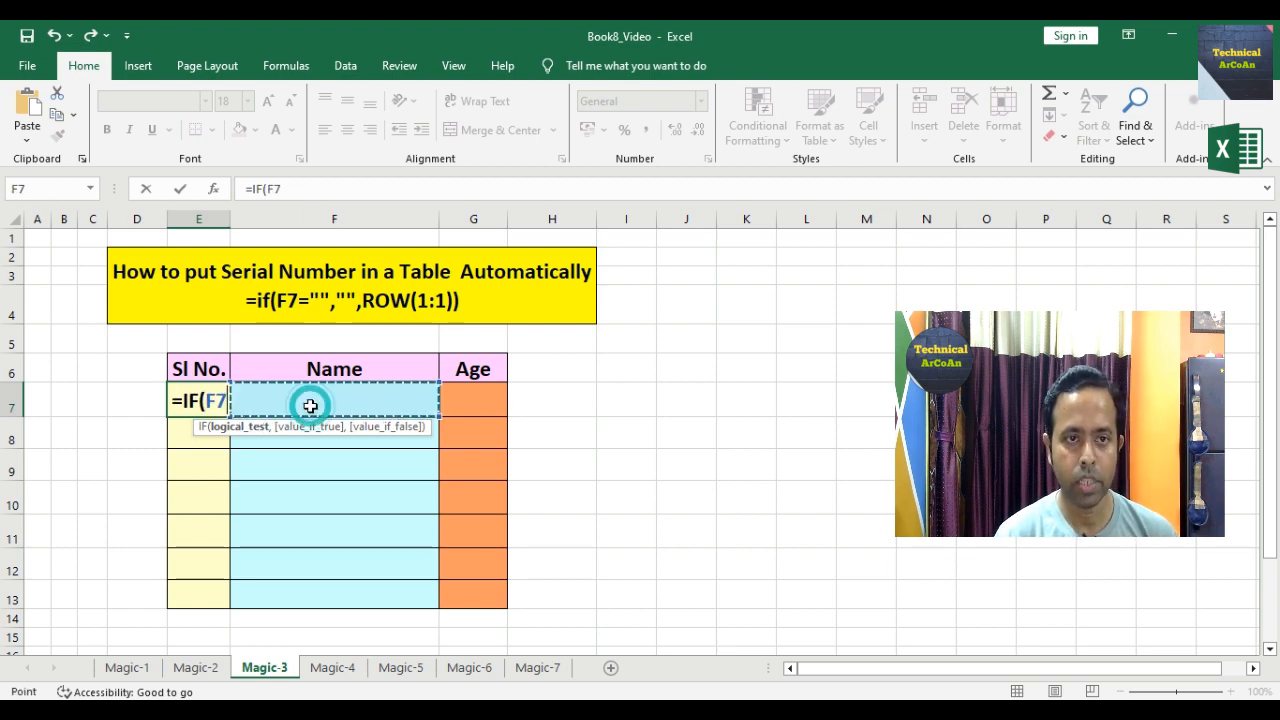
text(="")
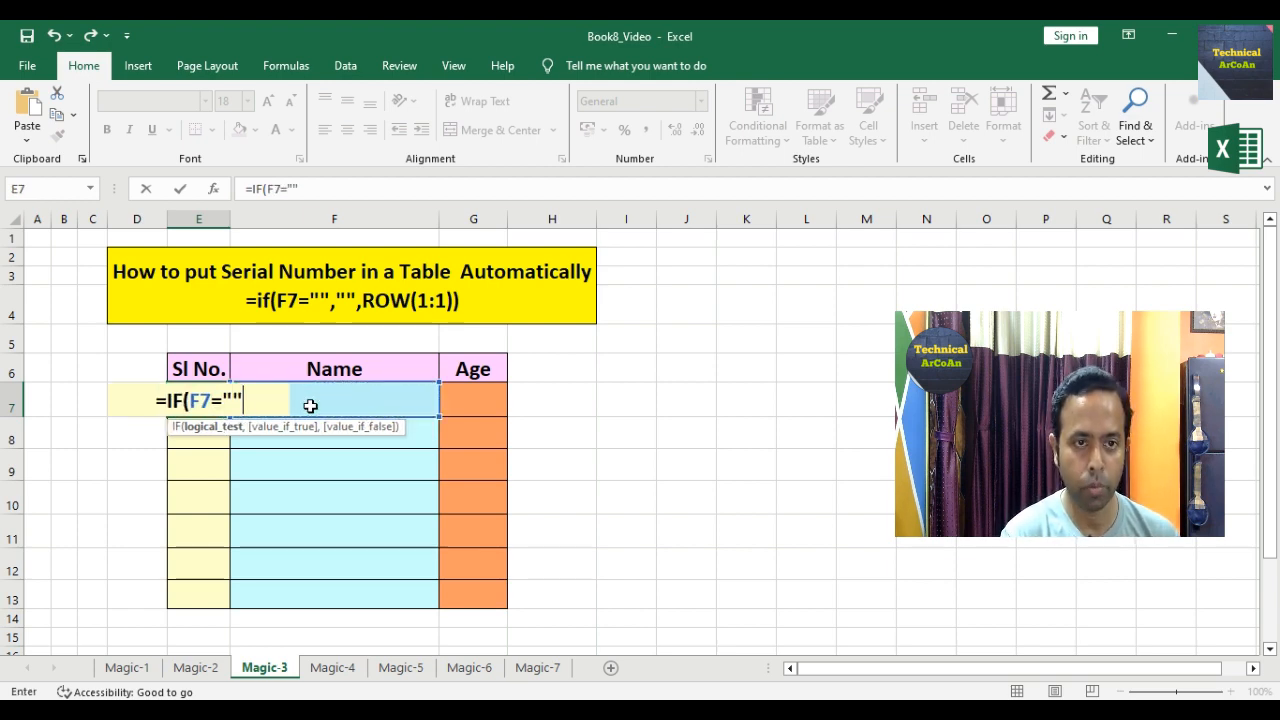
text(,"")
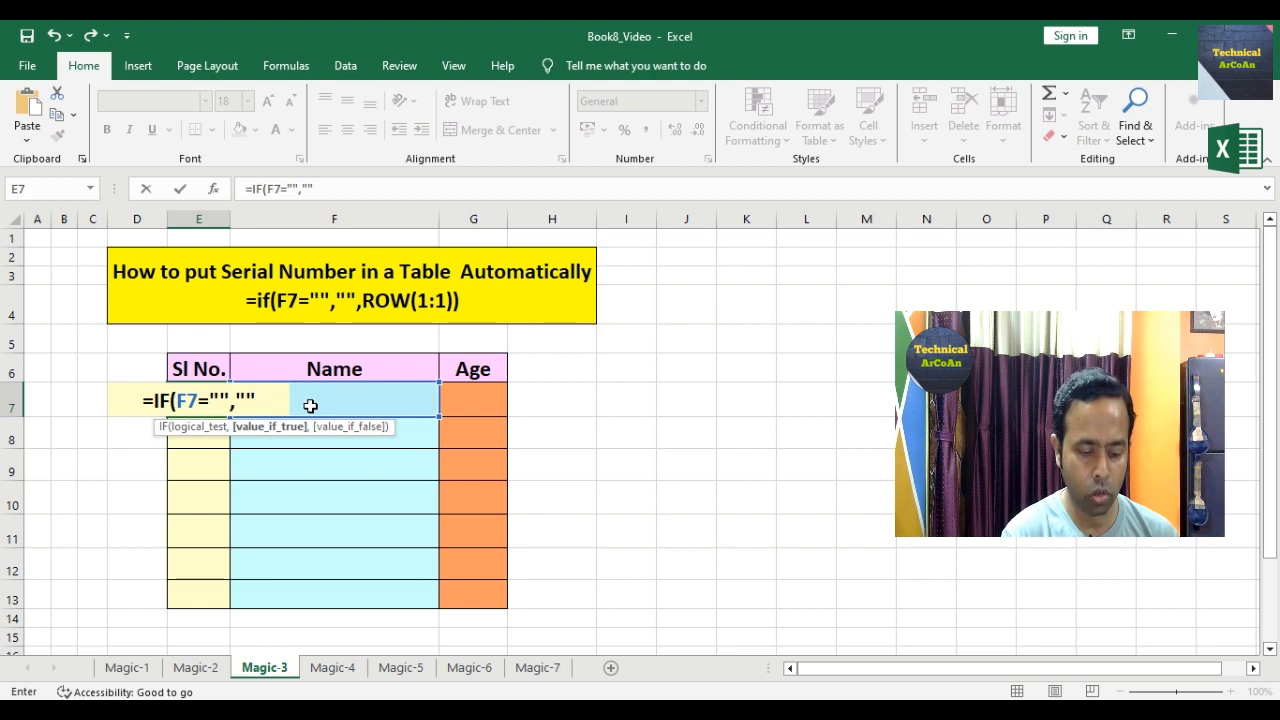
text(,ROW()
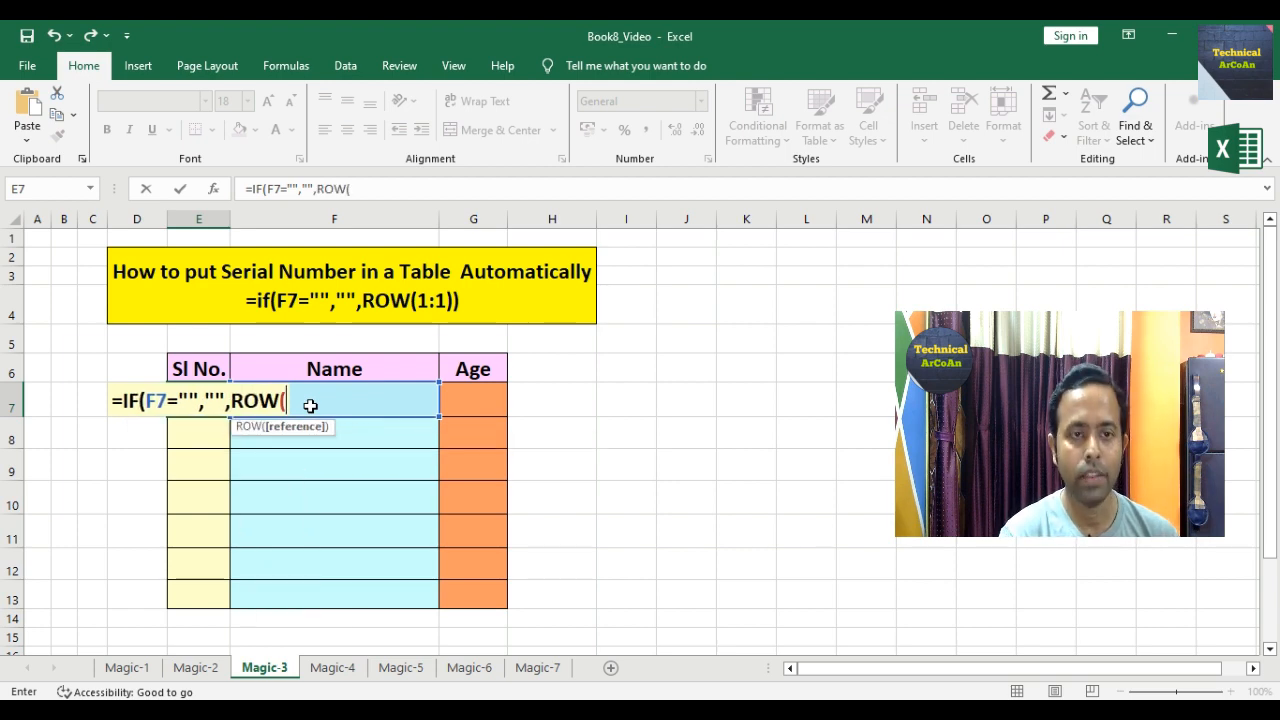
text(1:1)
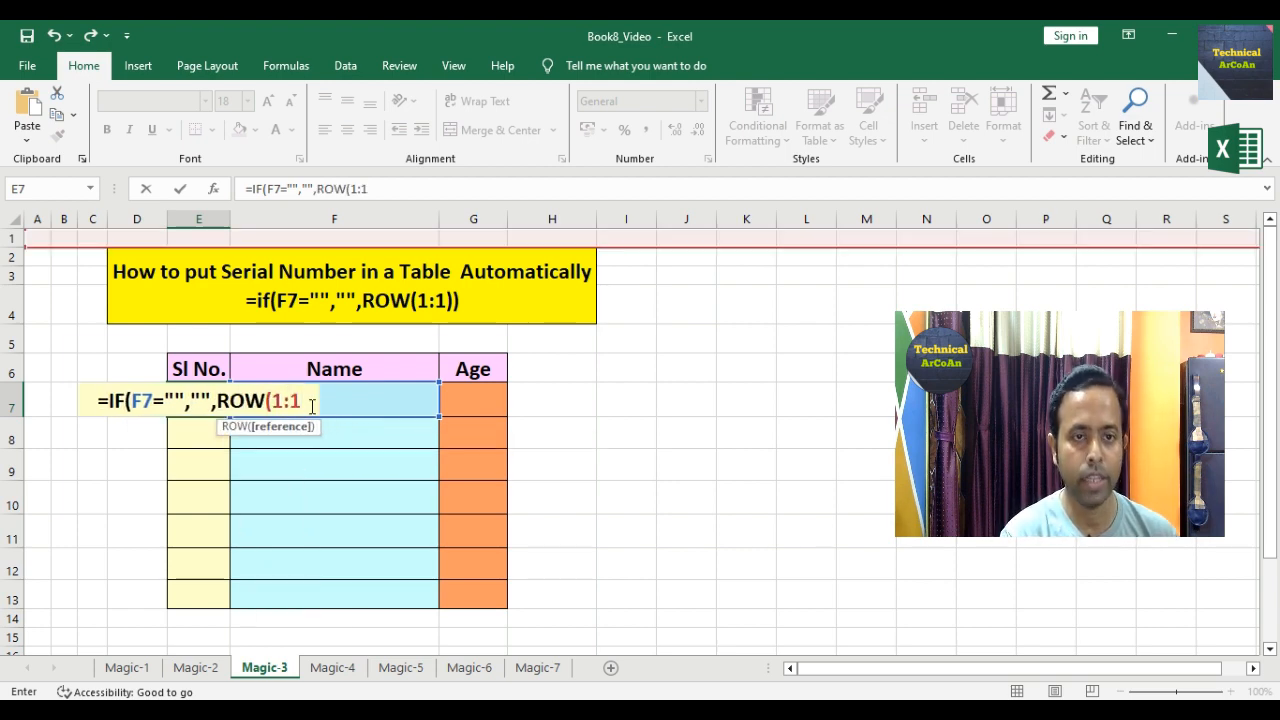
text()))
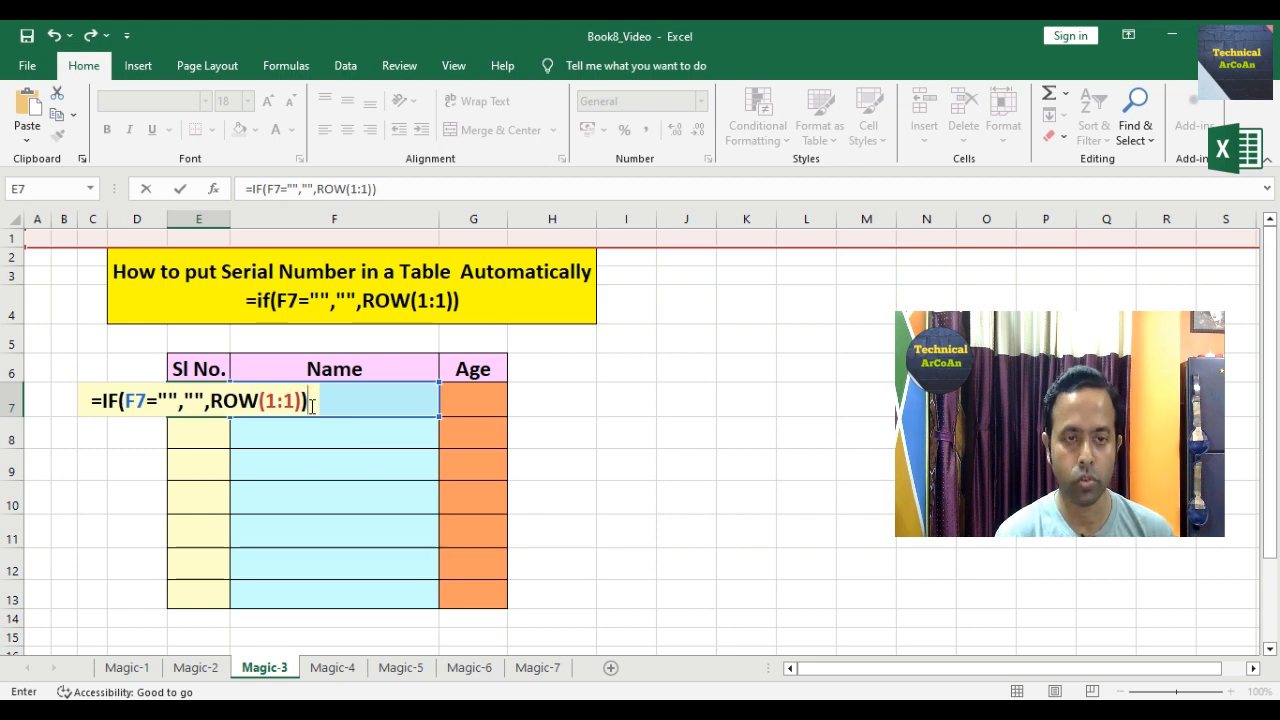
key(Return)
click(200, 400)
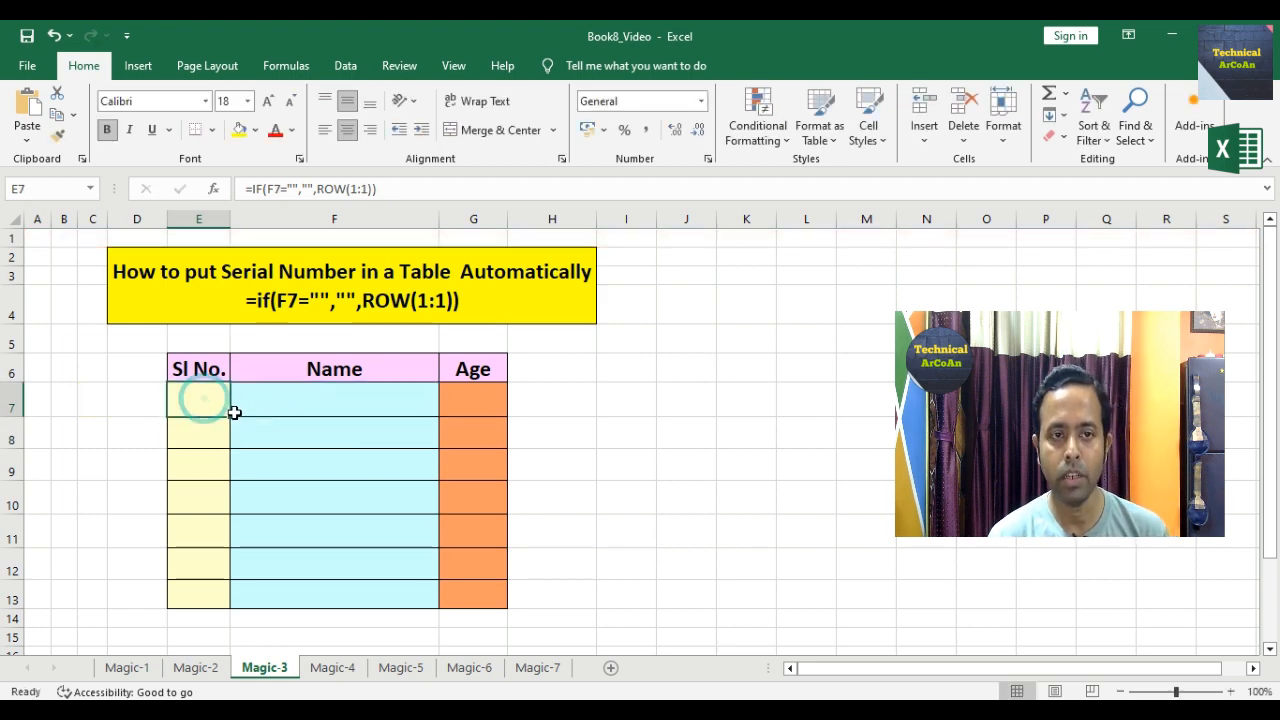
drag(234, 412, 214, 602)
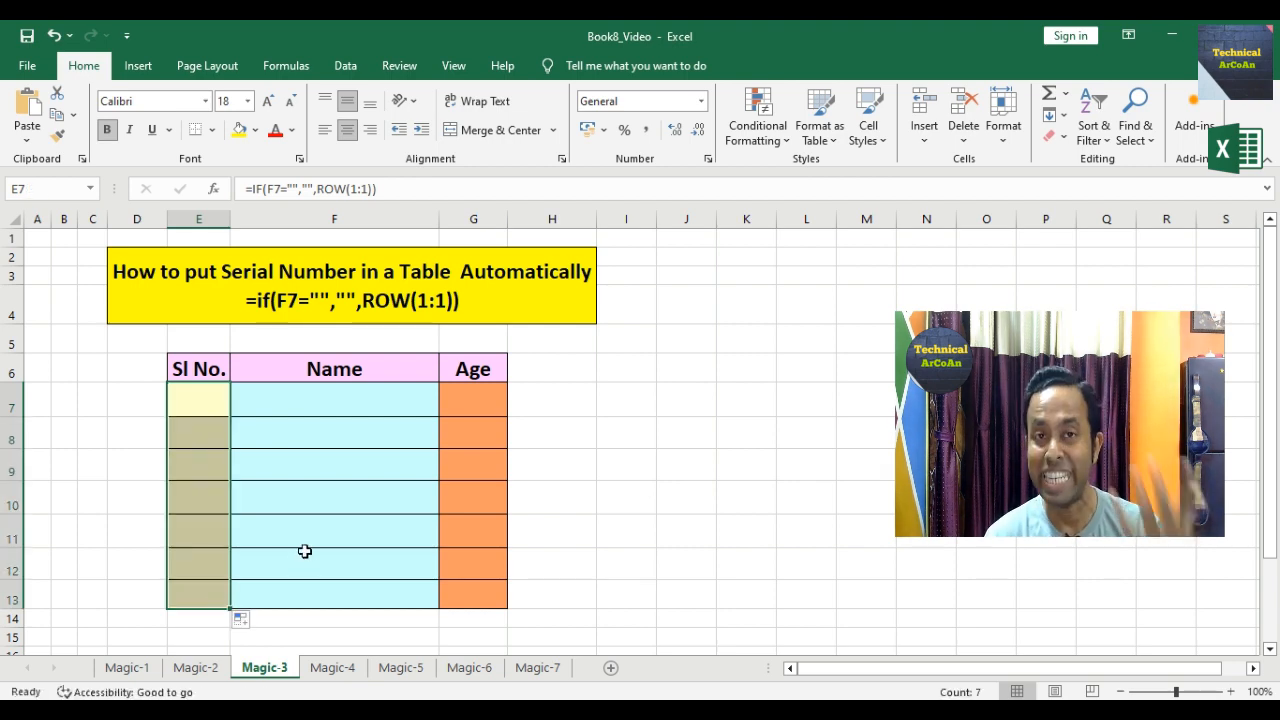
Step: Enter the first person's name with age 40 in row 7
click(213, 404)
text(1)
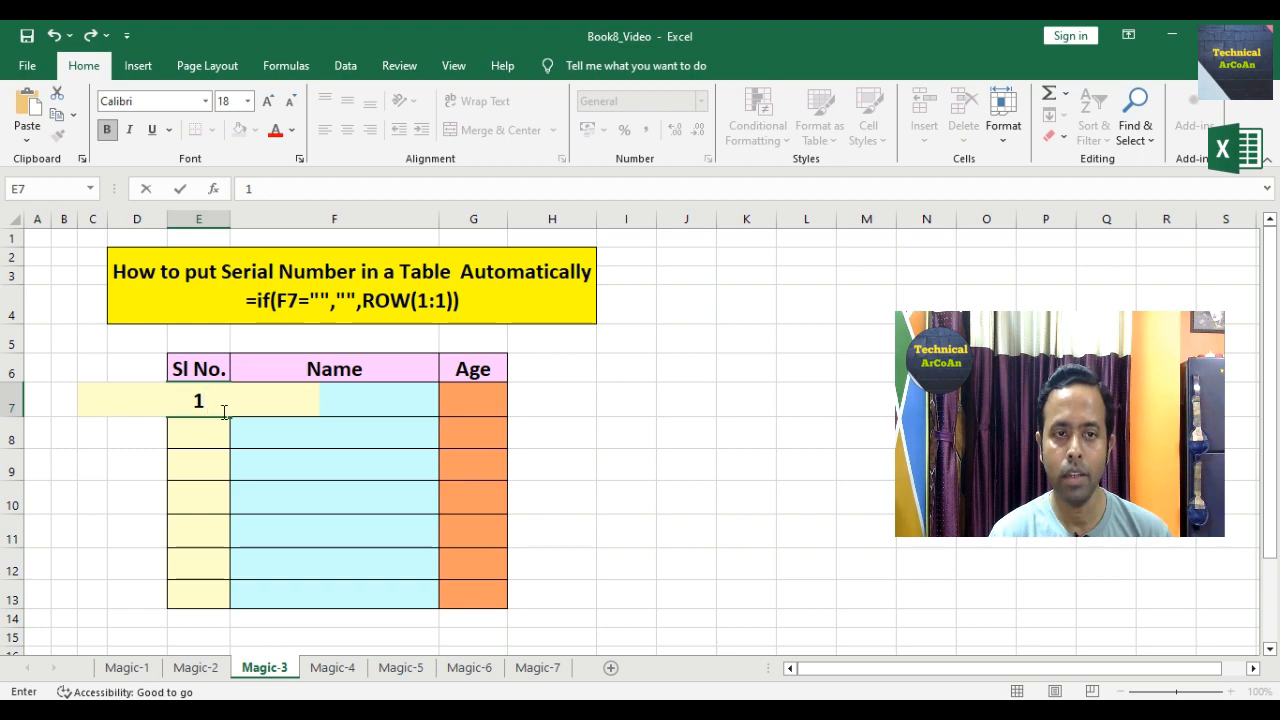
click(234, 409)
text(Ar)
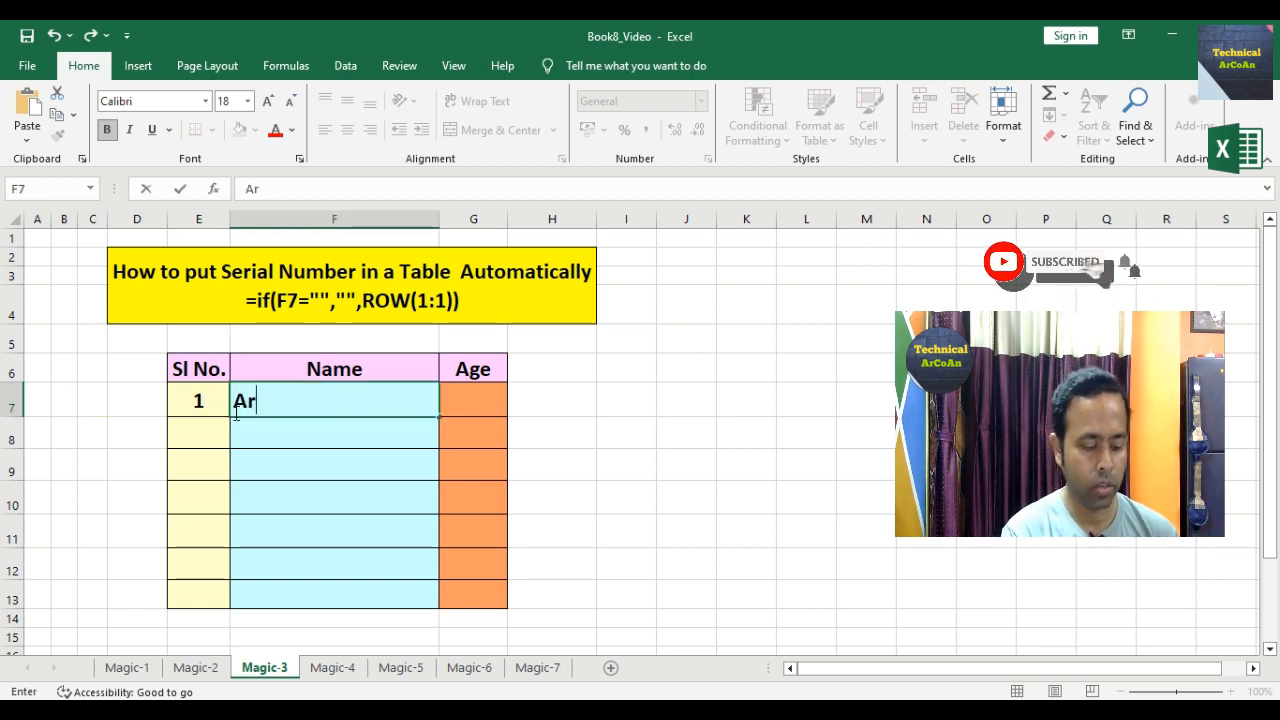
text(nab)
key(Tab)
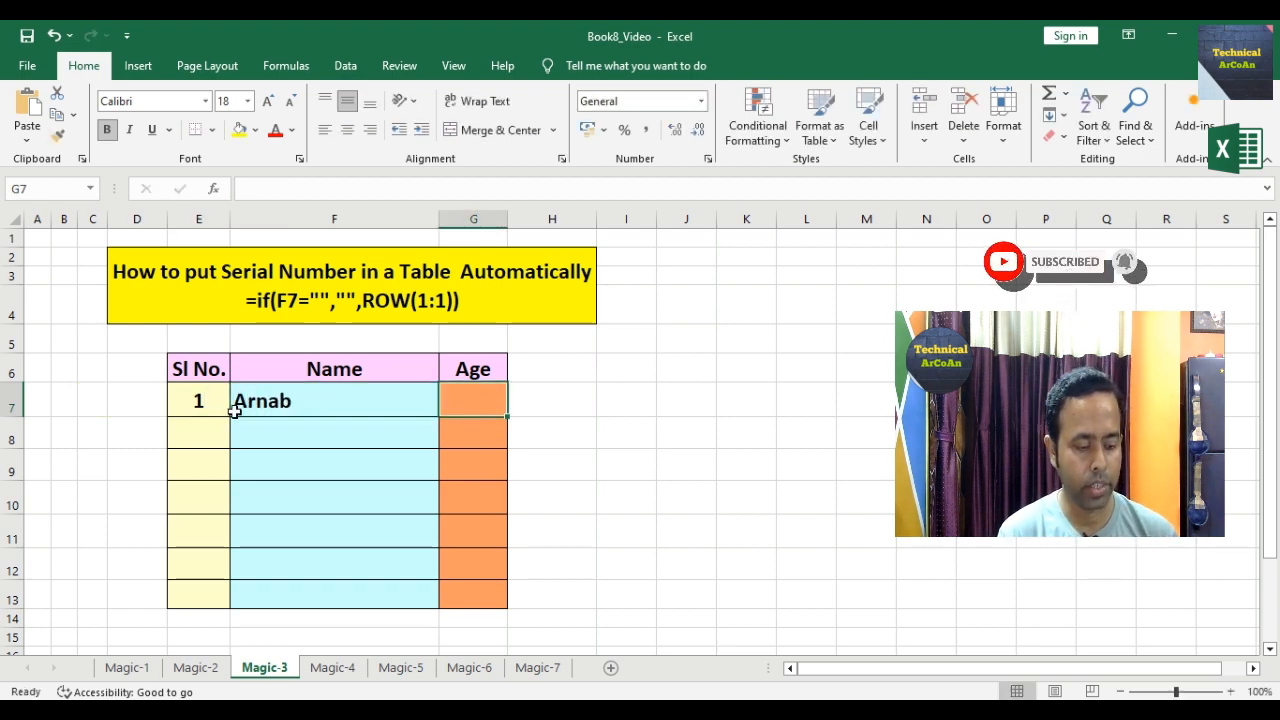
text(40)
key(Return)
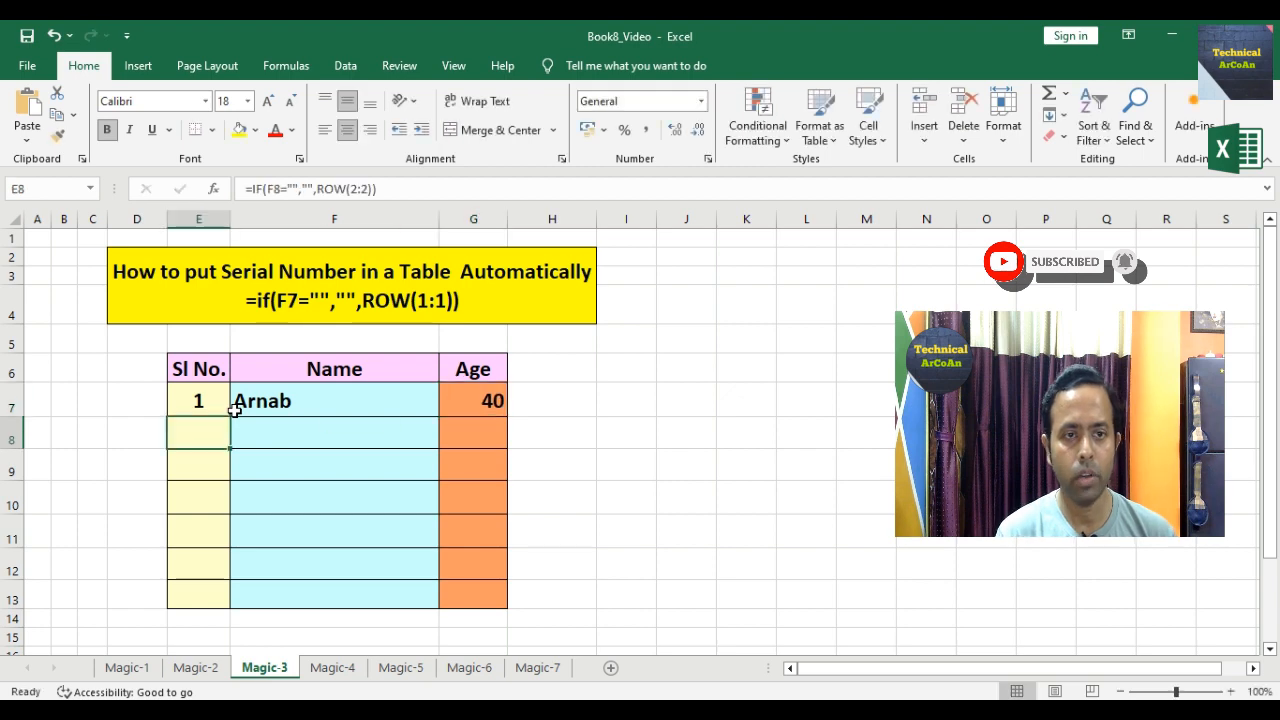
Step: Add the second person's name with age 41 in row 8
key(Tab)
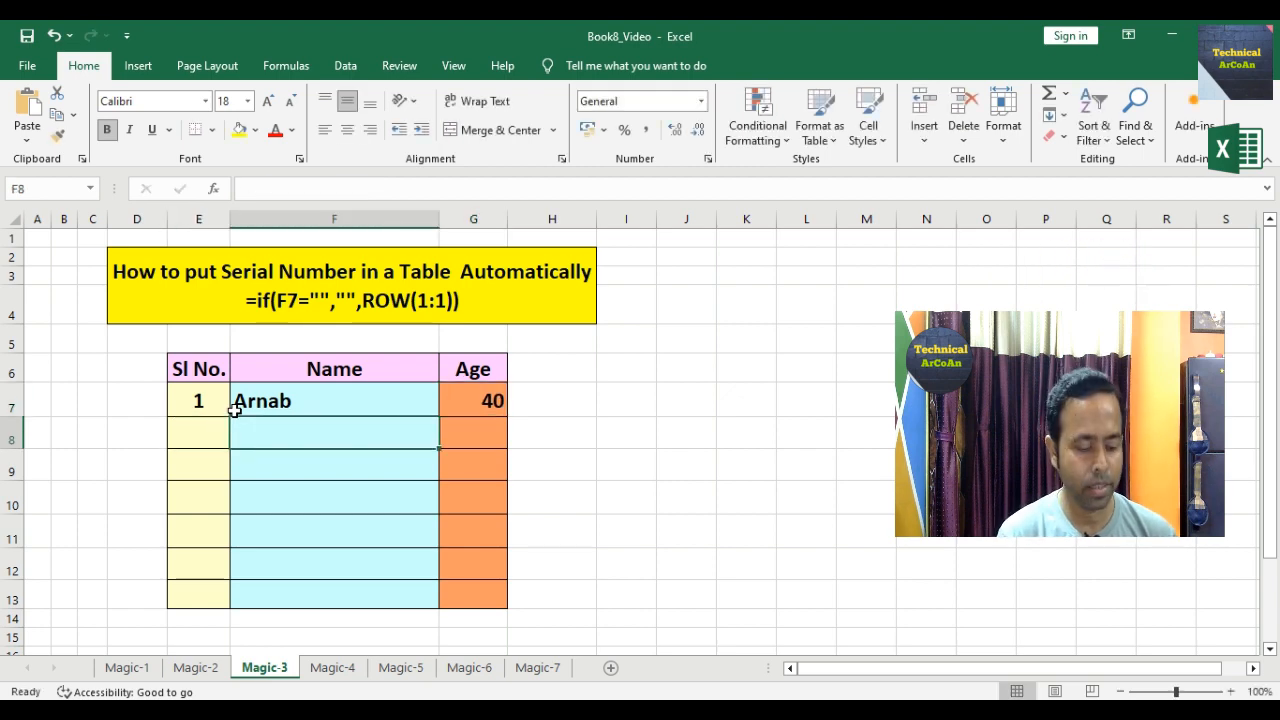
text(Sujoy)
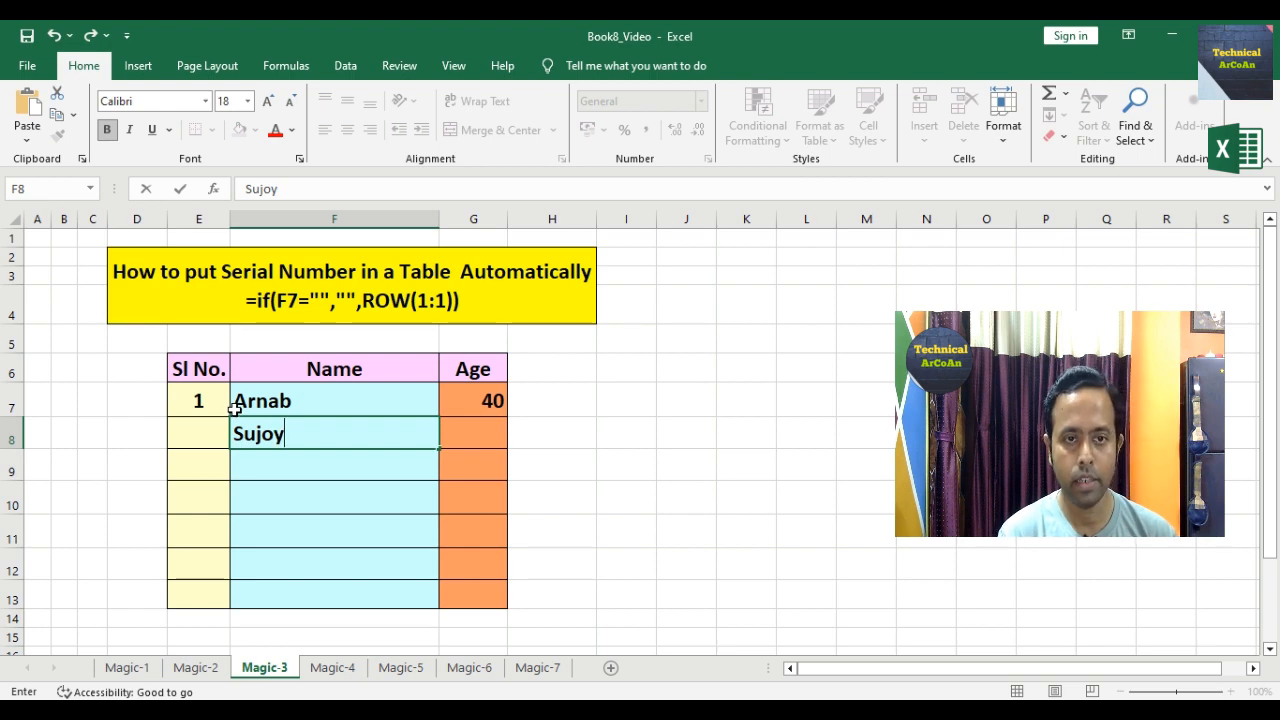
key(Tab)
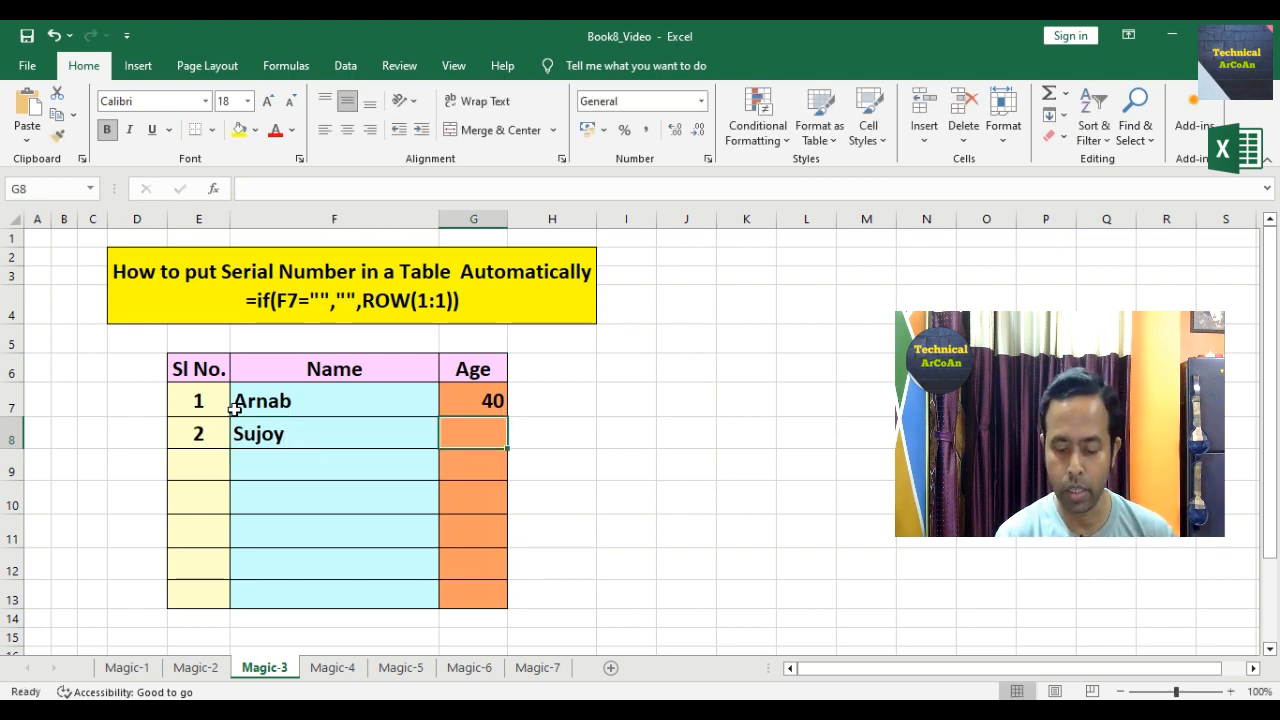
text(41)
key(Return)
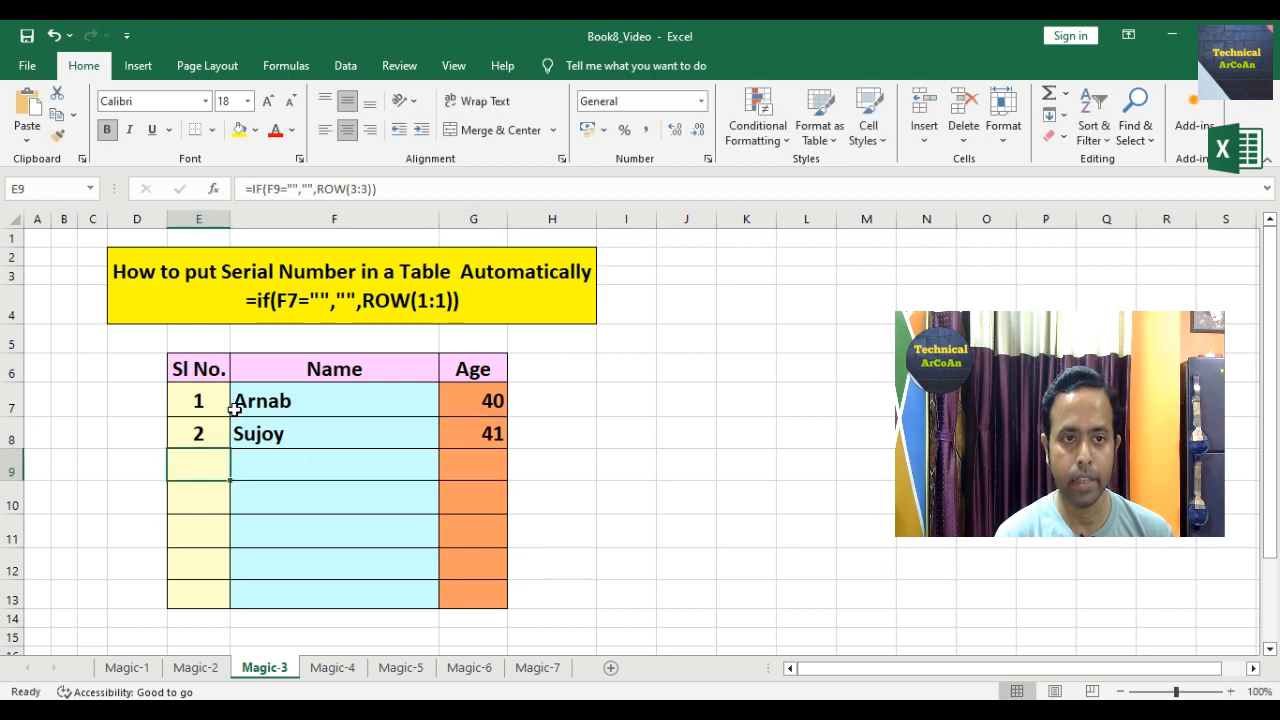
Step: Add the third person's name with age 42 in row 9
key(Tab)
text(Suman)
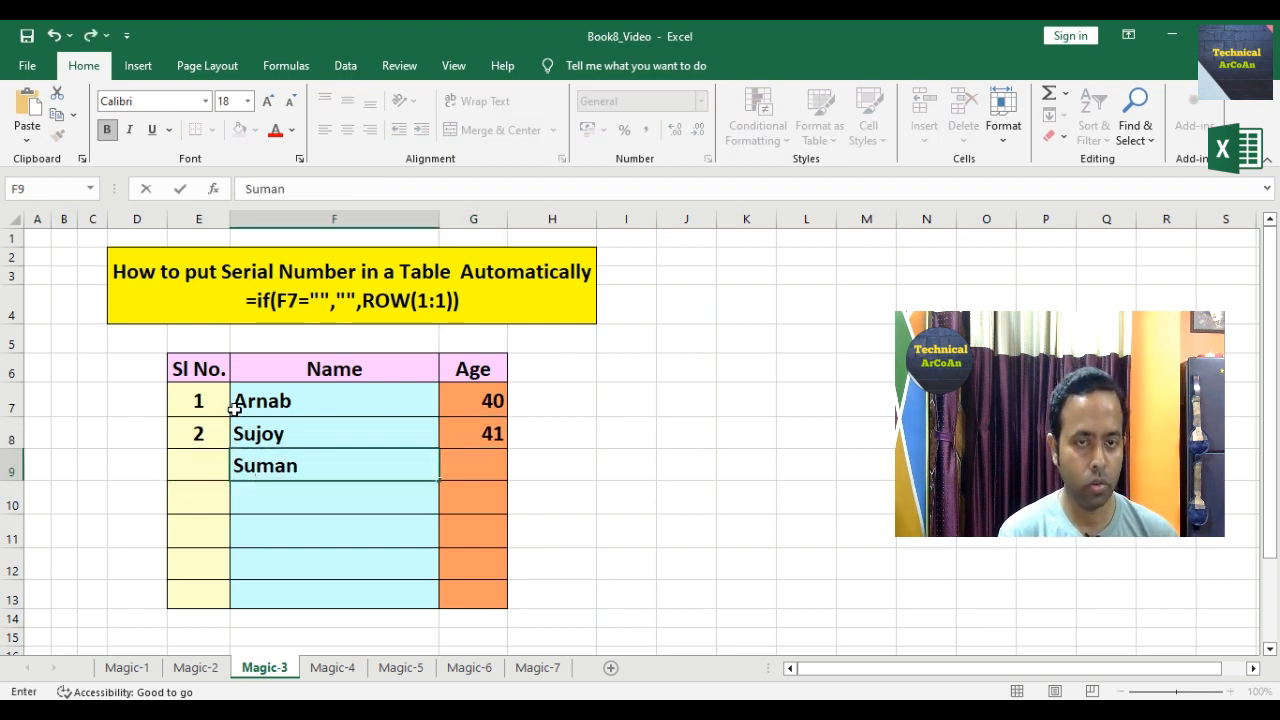
key(Tab)
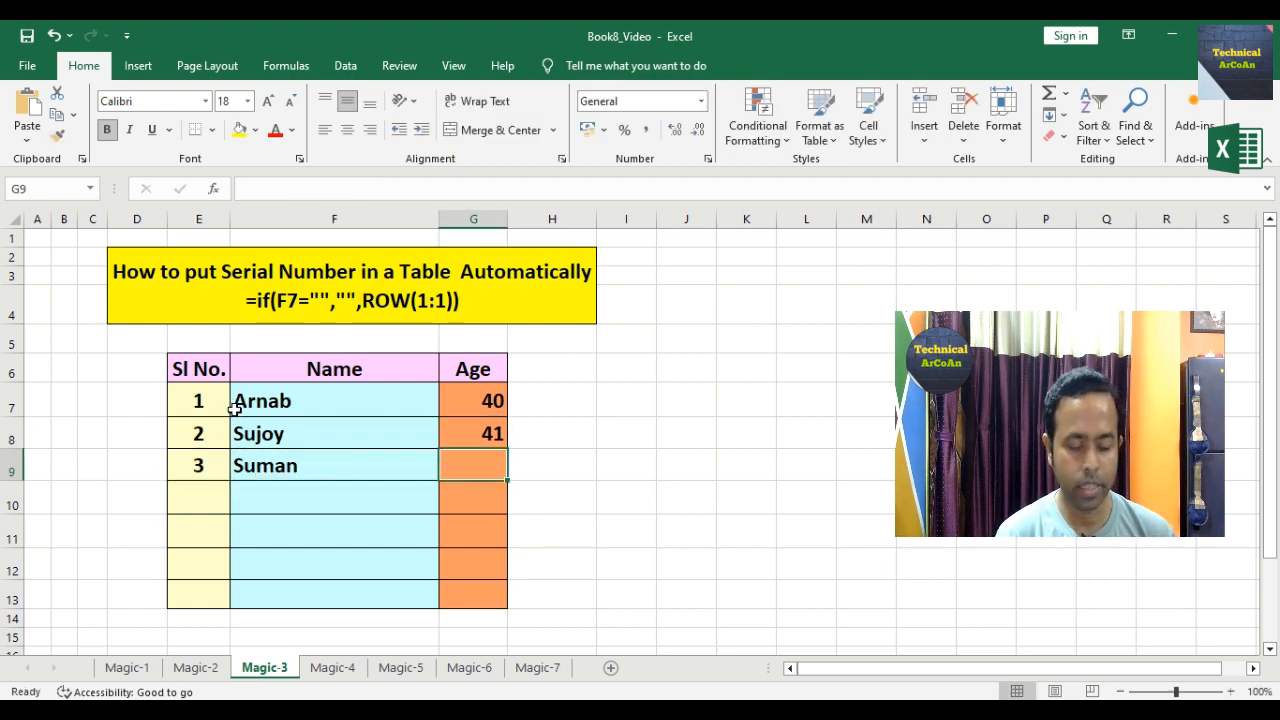
text(42)
key(Return)
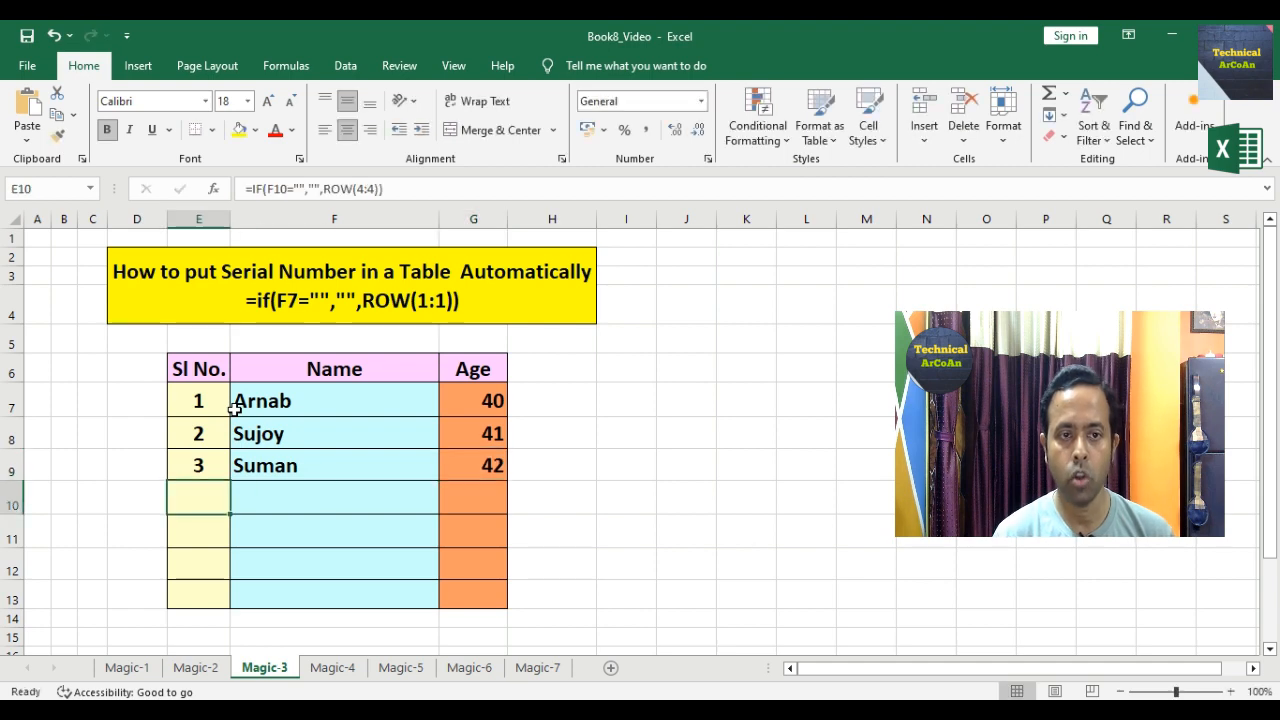
key(Tab)
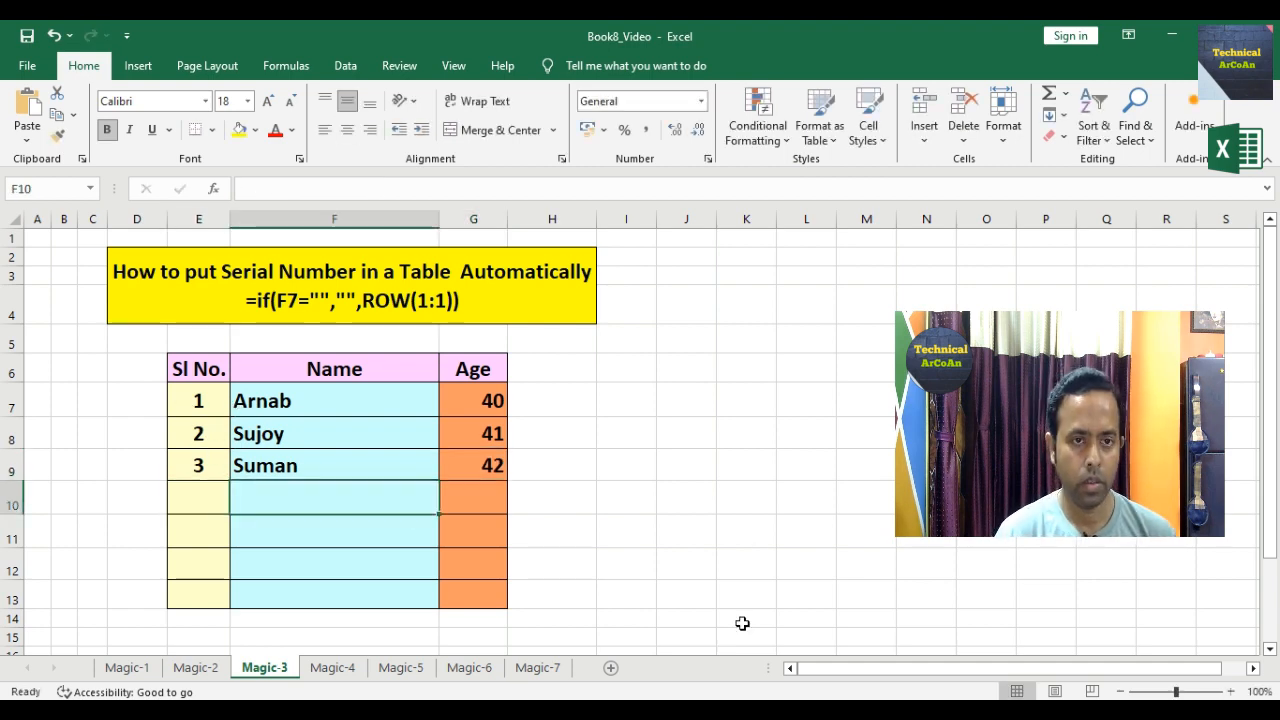
Step: Add the fourth and fifth people's names with ages 28 and 20
text(Deep)
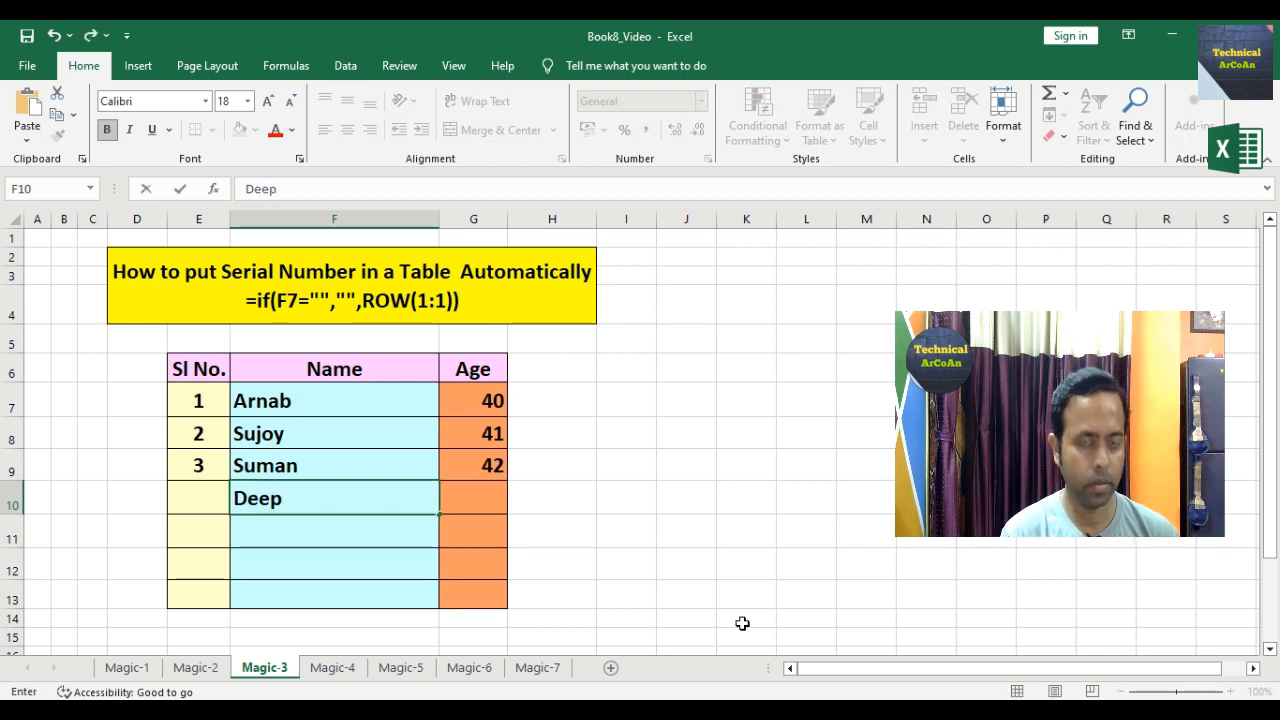
key(Tab)
text(28)
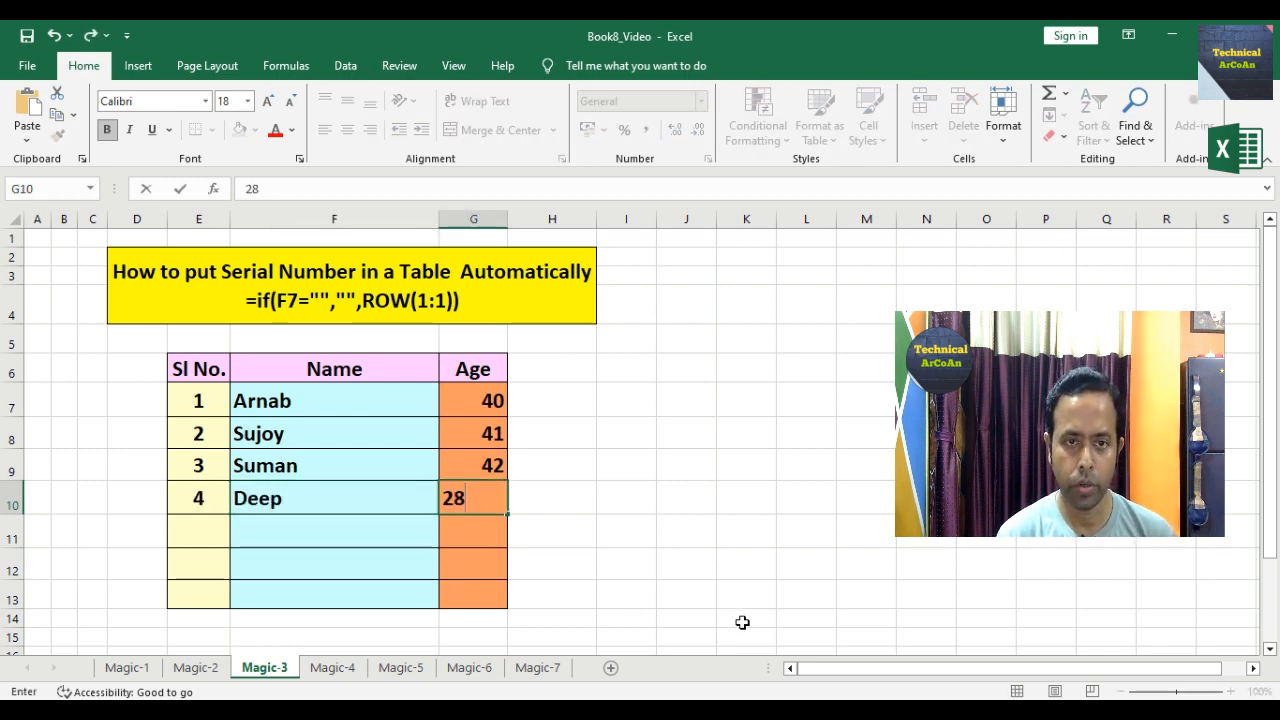
key(Return)
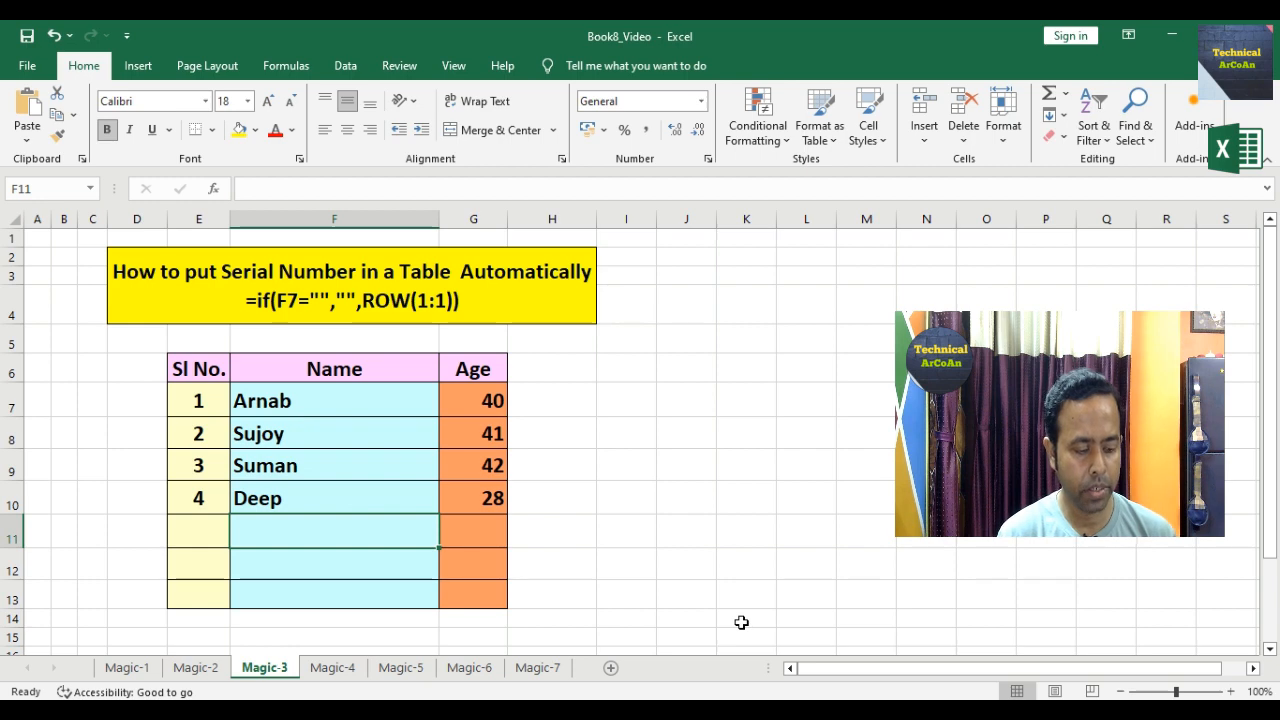
text(Ronny)
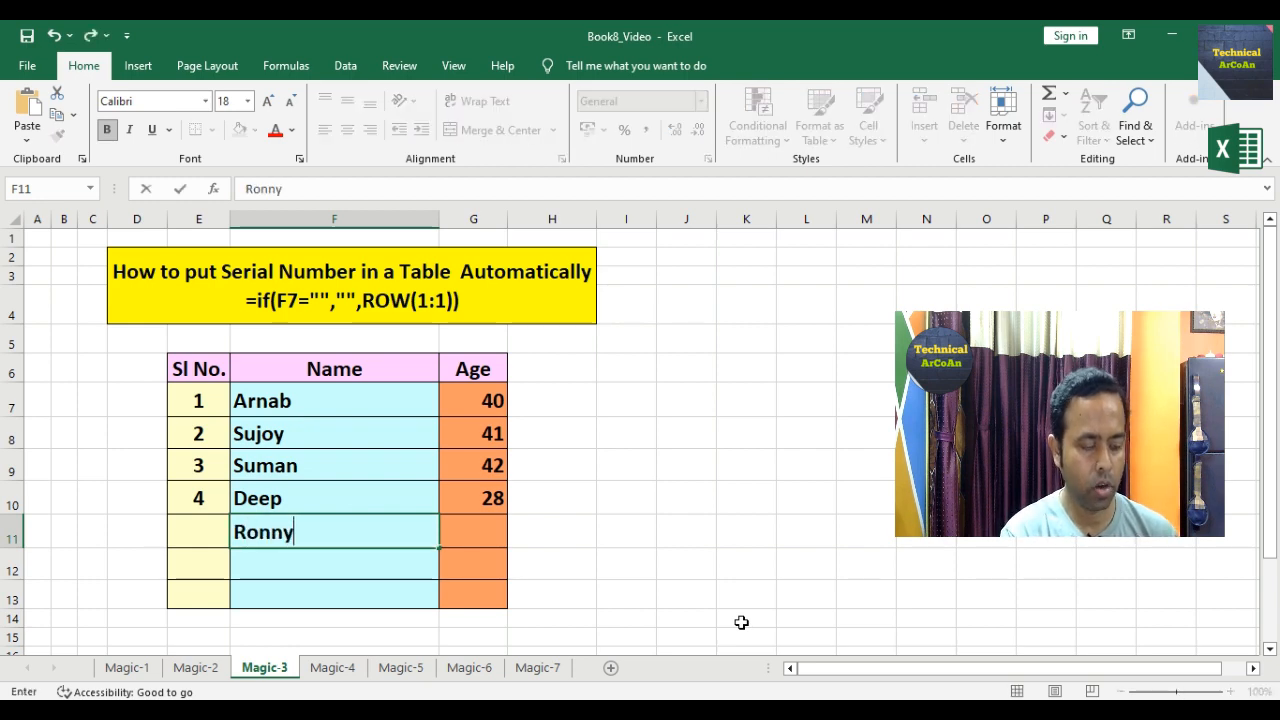
key(Tab)
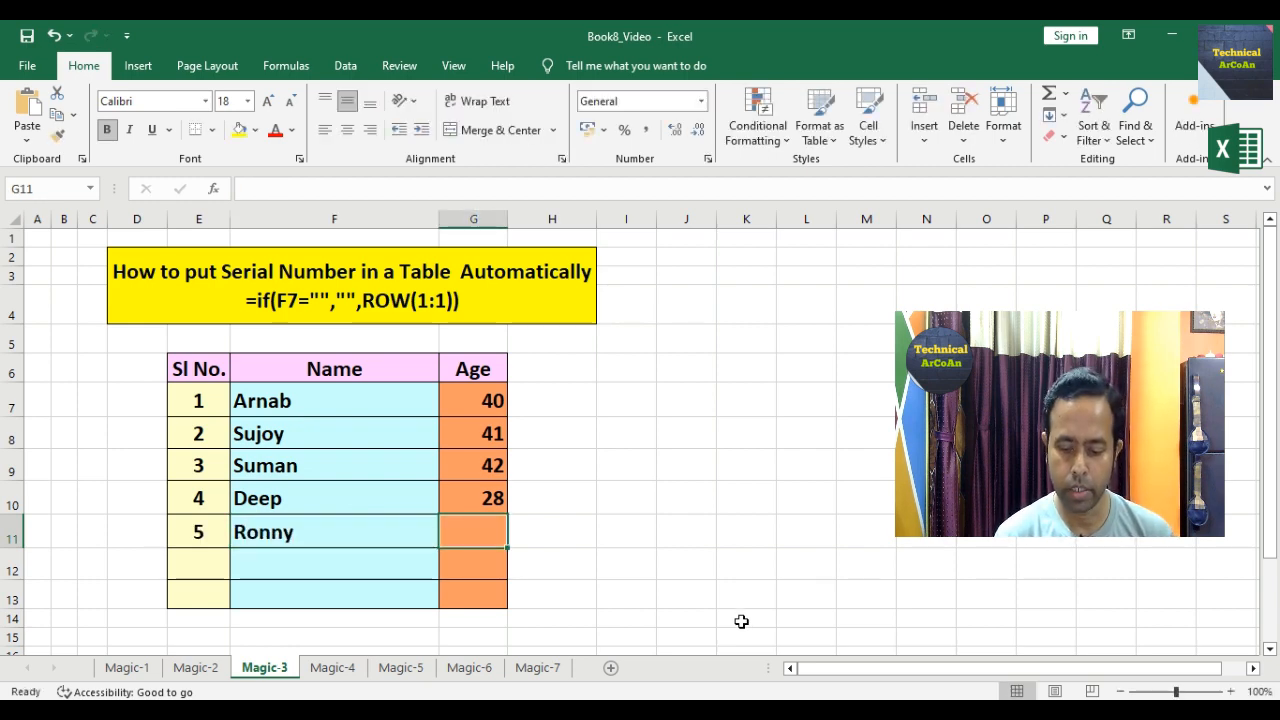
text(20)
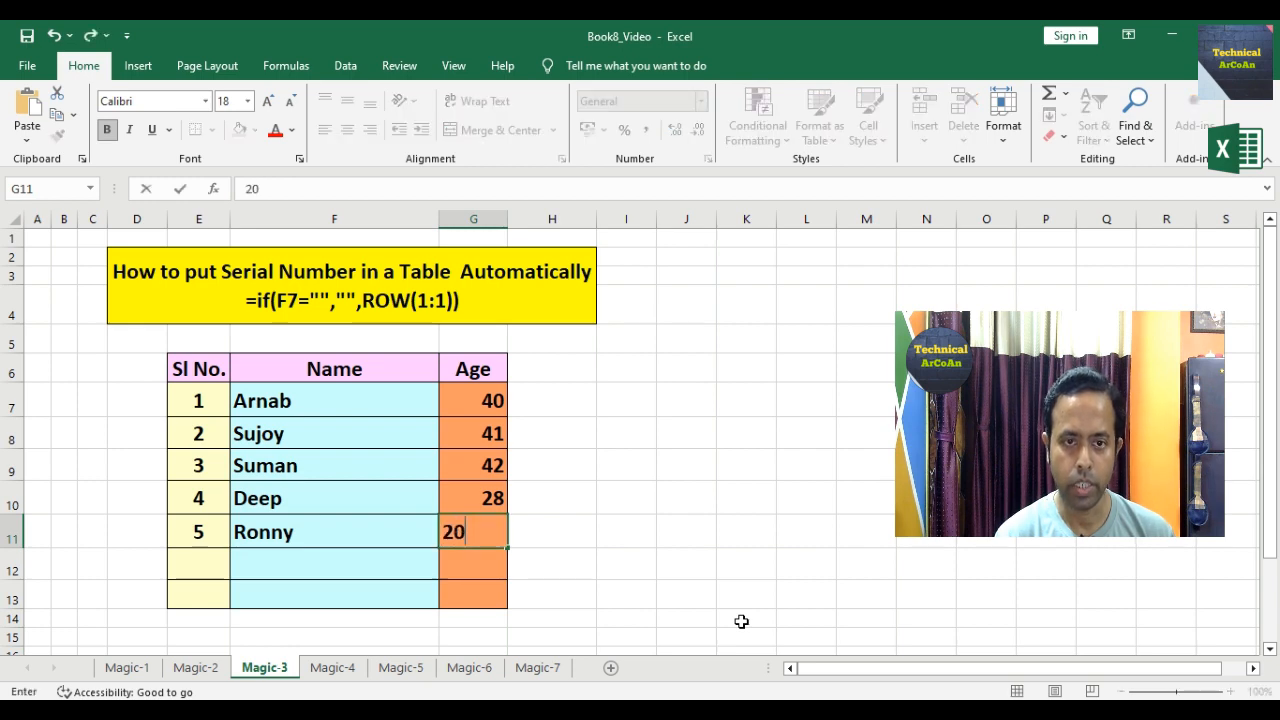
key(Return)
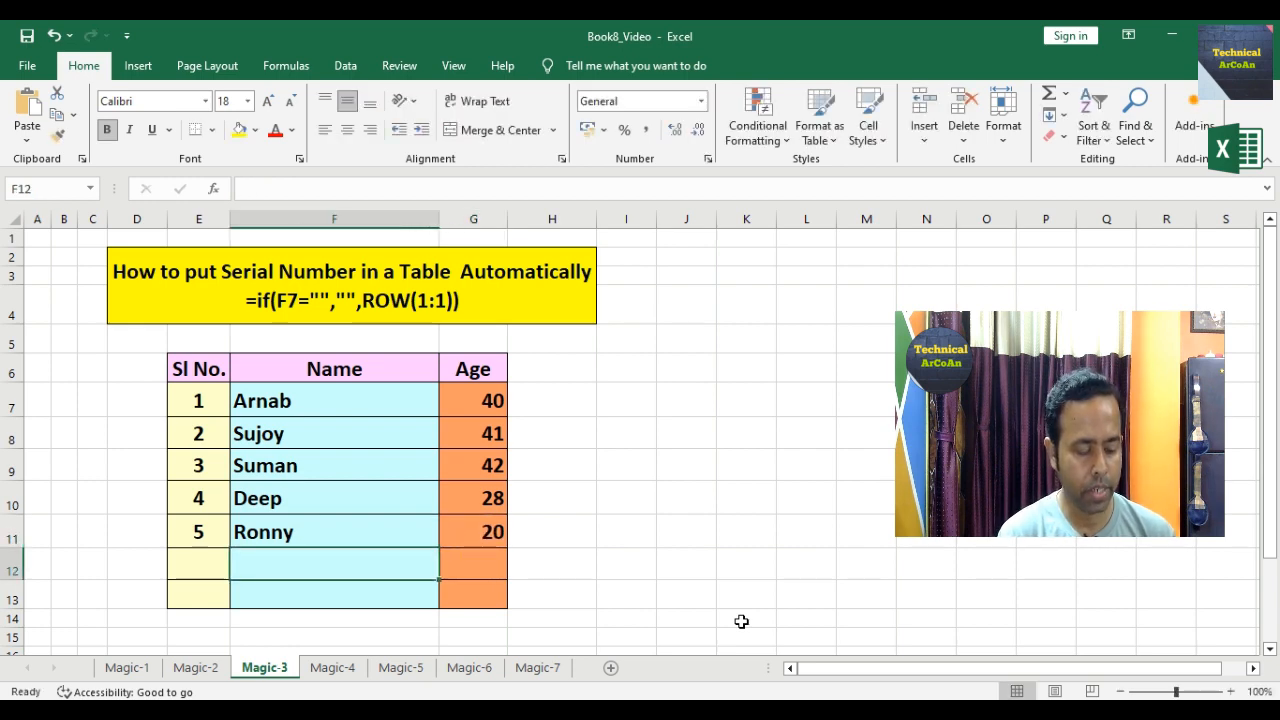
Step: Add the sixth and seventh people with ages 18 and 24, then switch to Magic-4
text(Dipu)
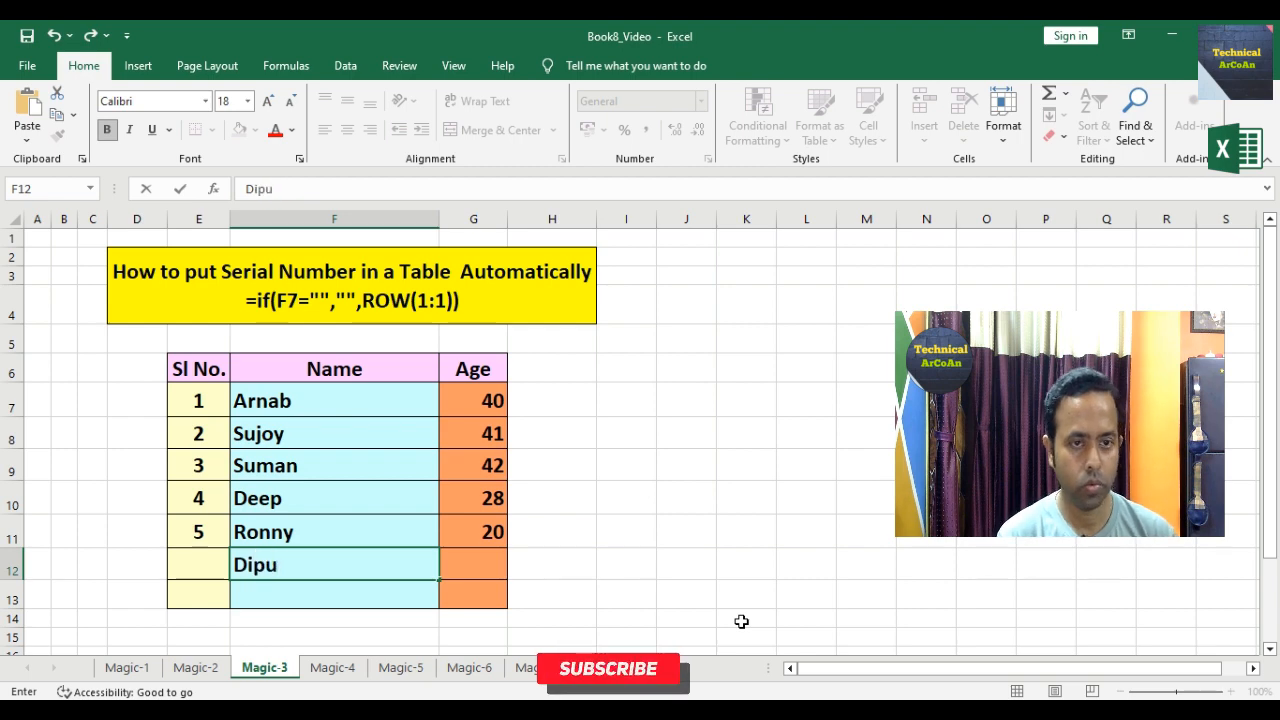
key(Tab)
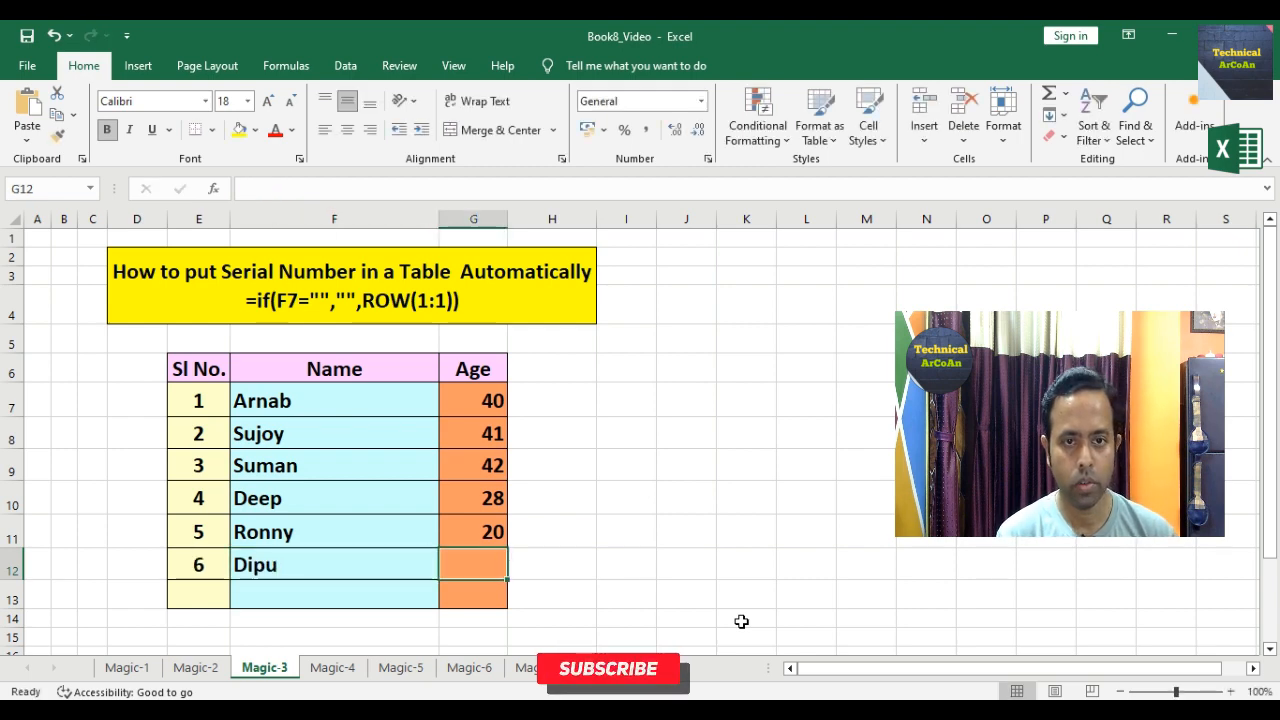
text(18)
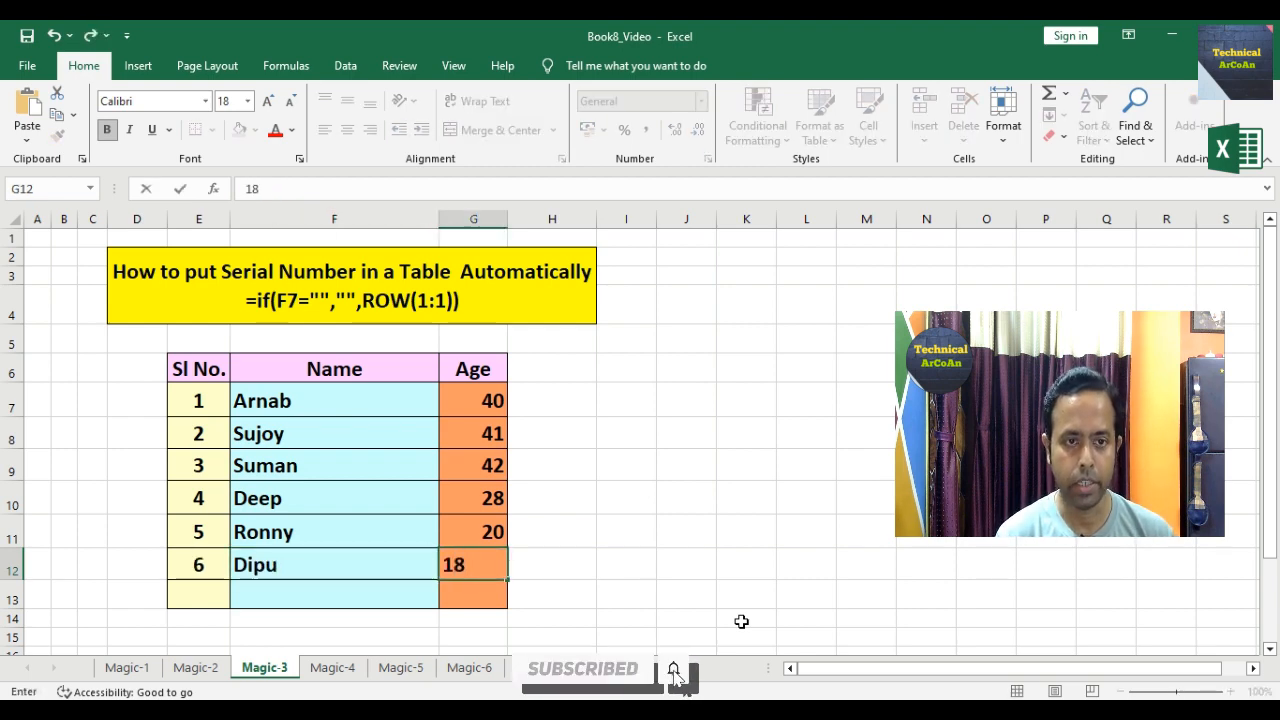
key(Return)
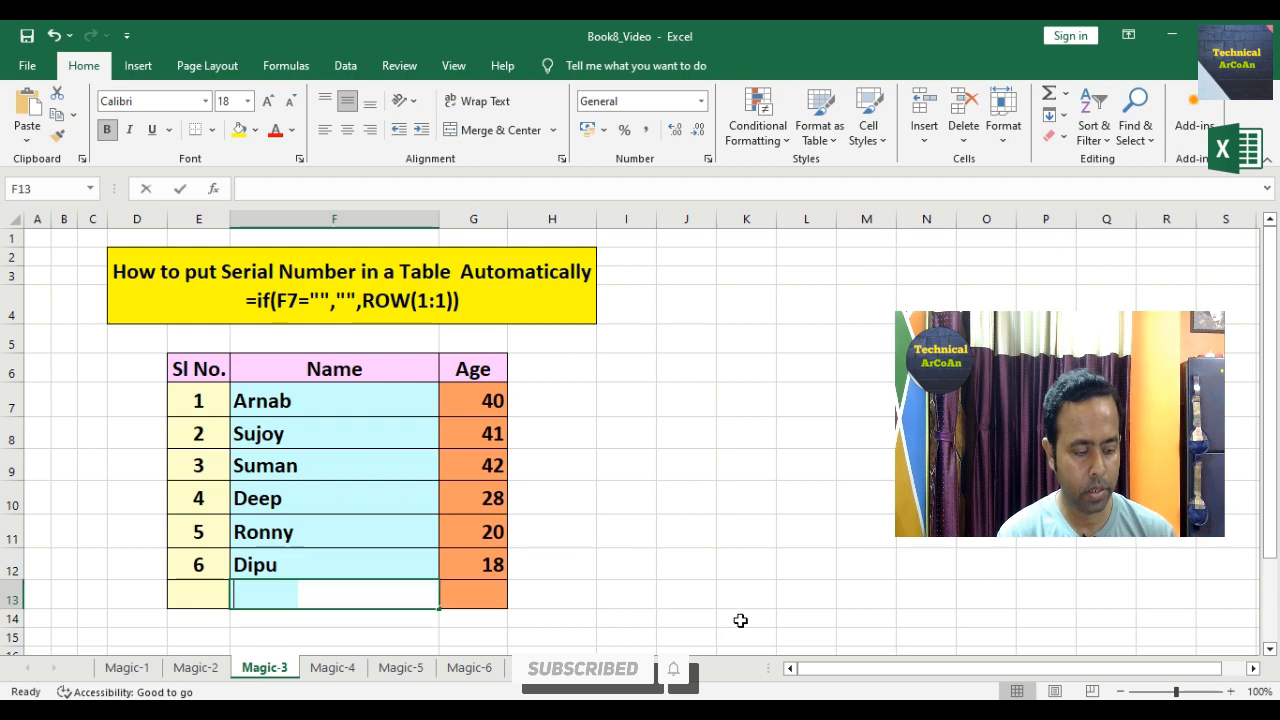
text(Washim)
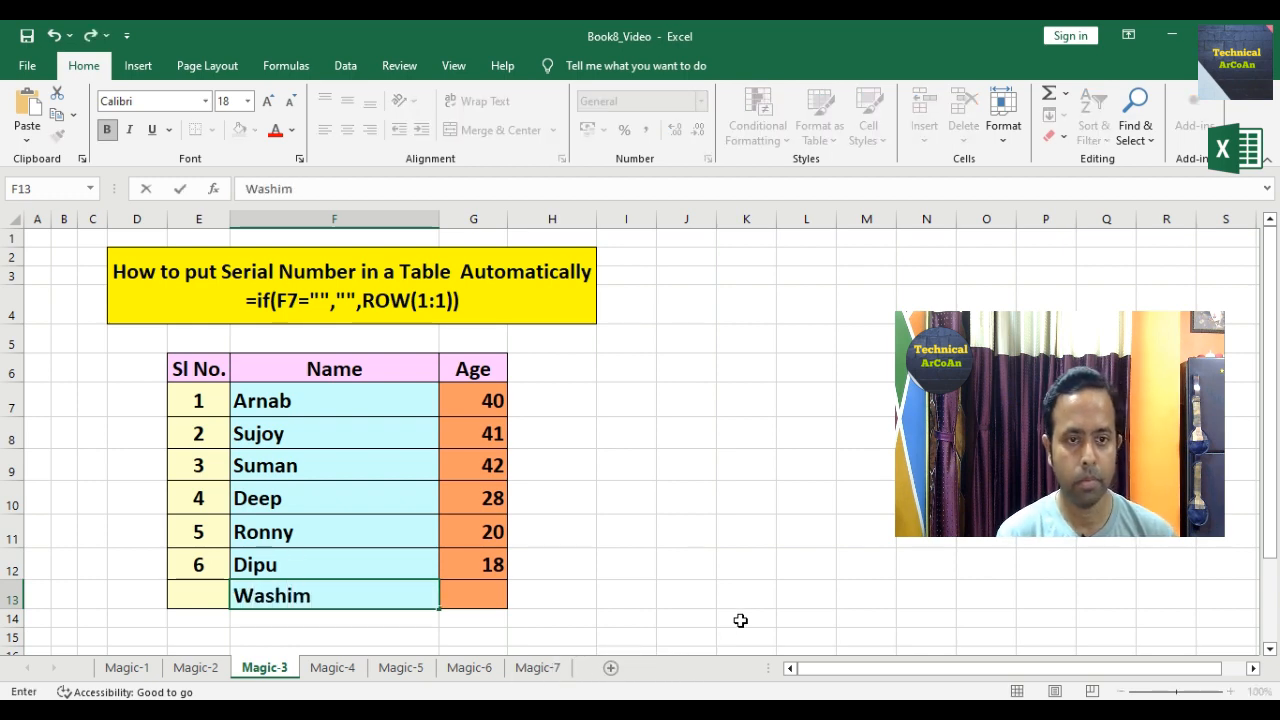
key(Tab)
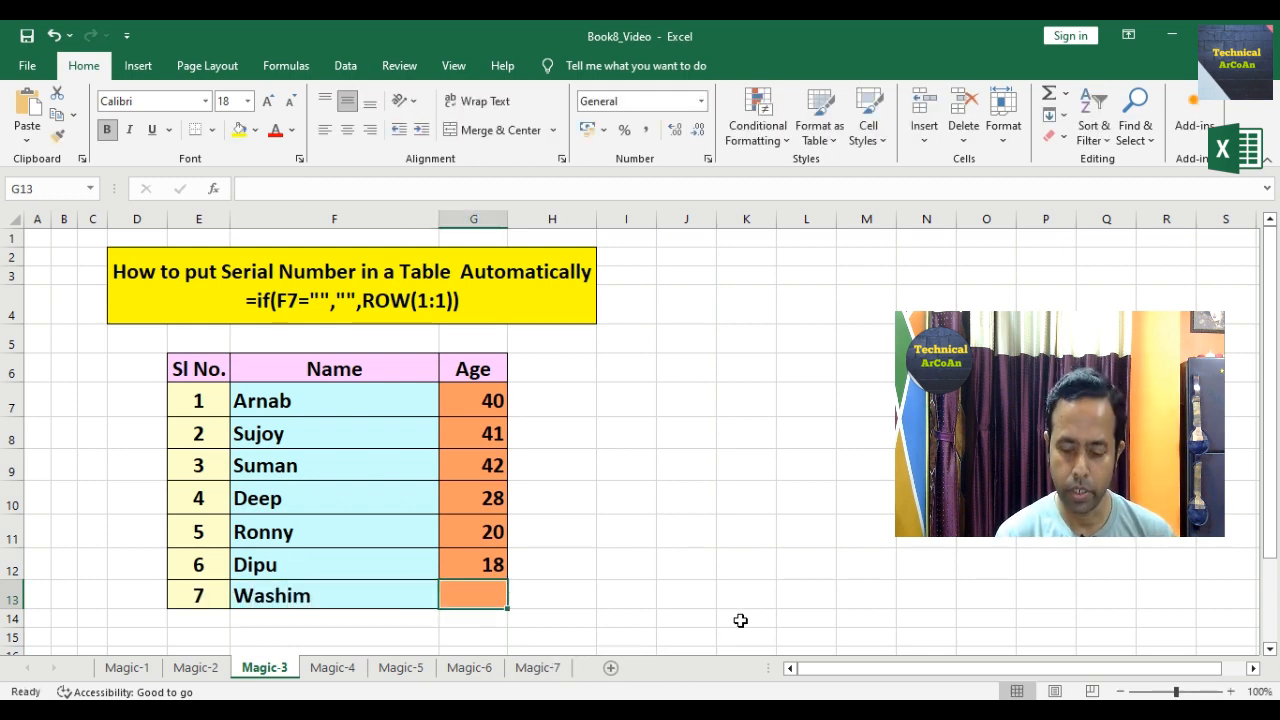
text(24)
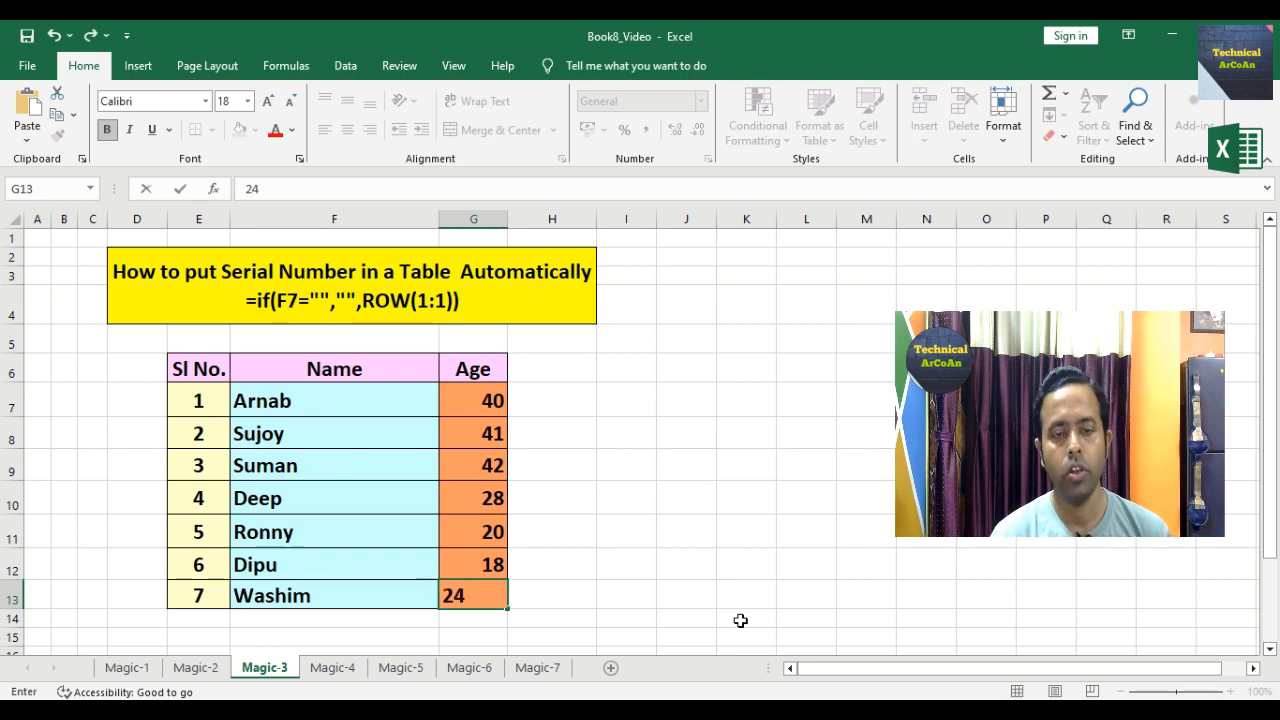
key(Tab)
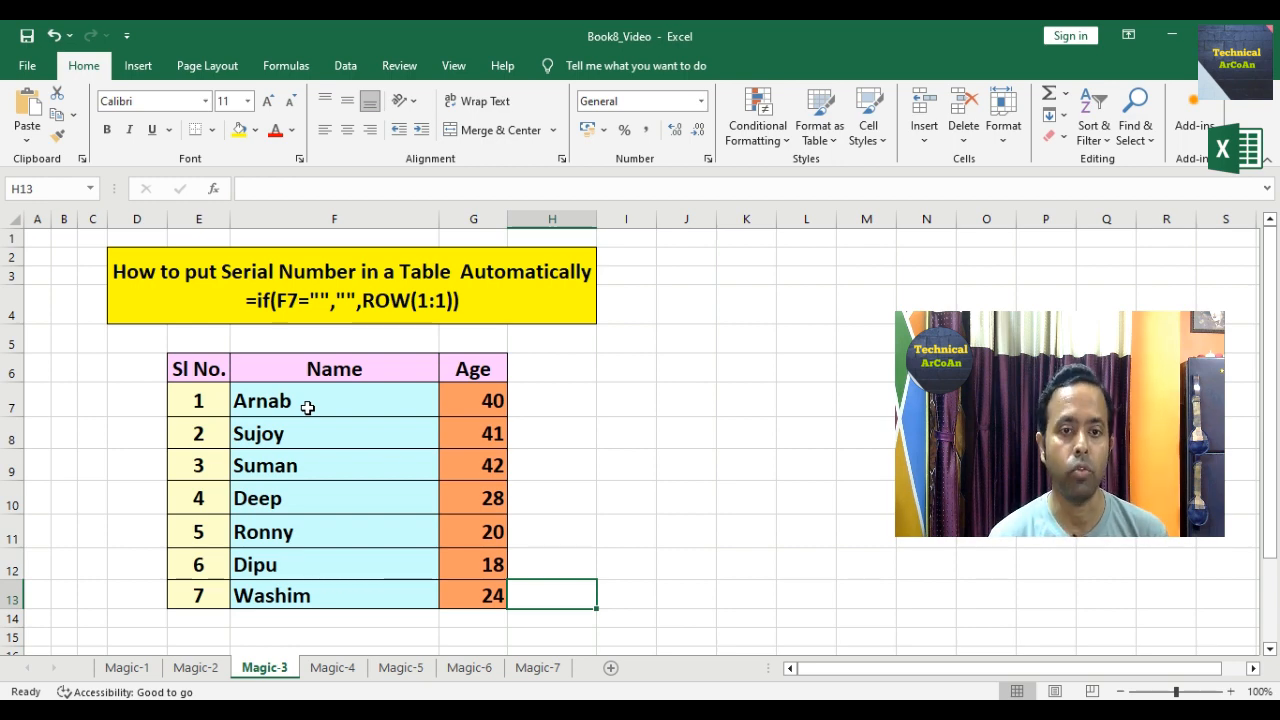
click(332, 667)
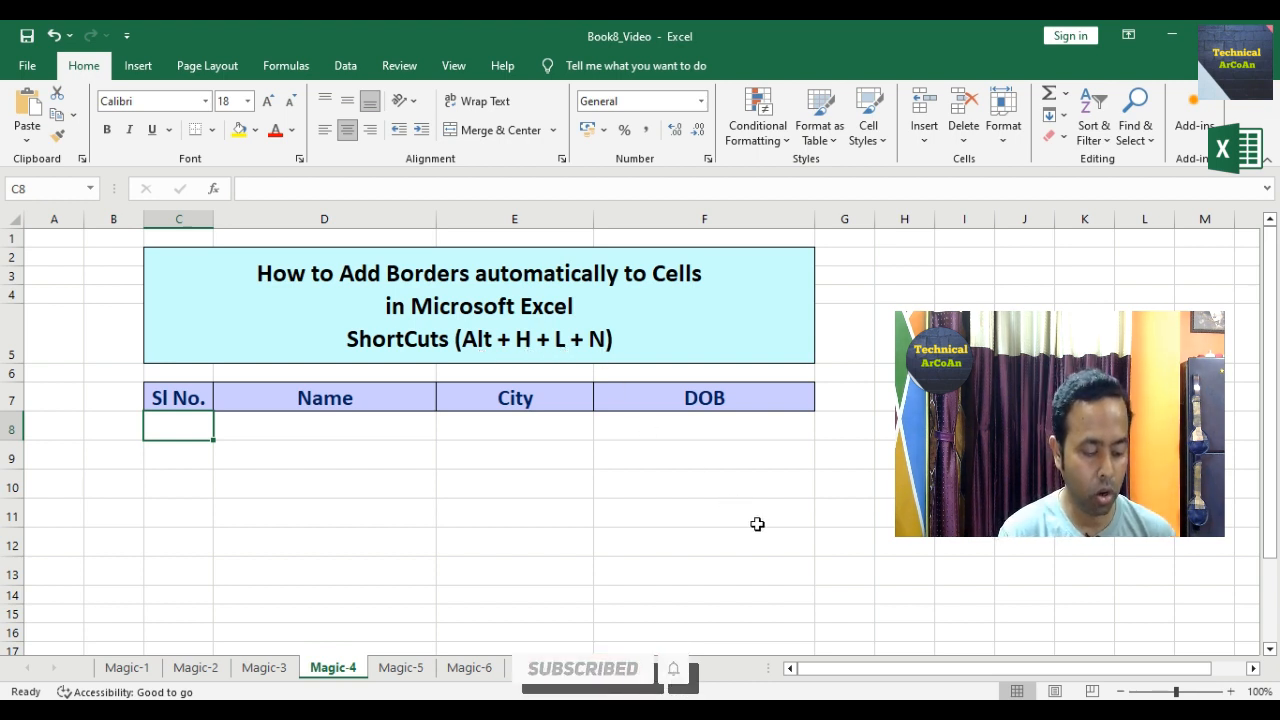
Step: Start a new formula-based conditional formatting rule with the formula =$C8
key(alt)
key(h)
key(l)
key(n)
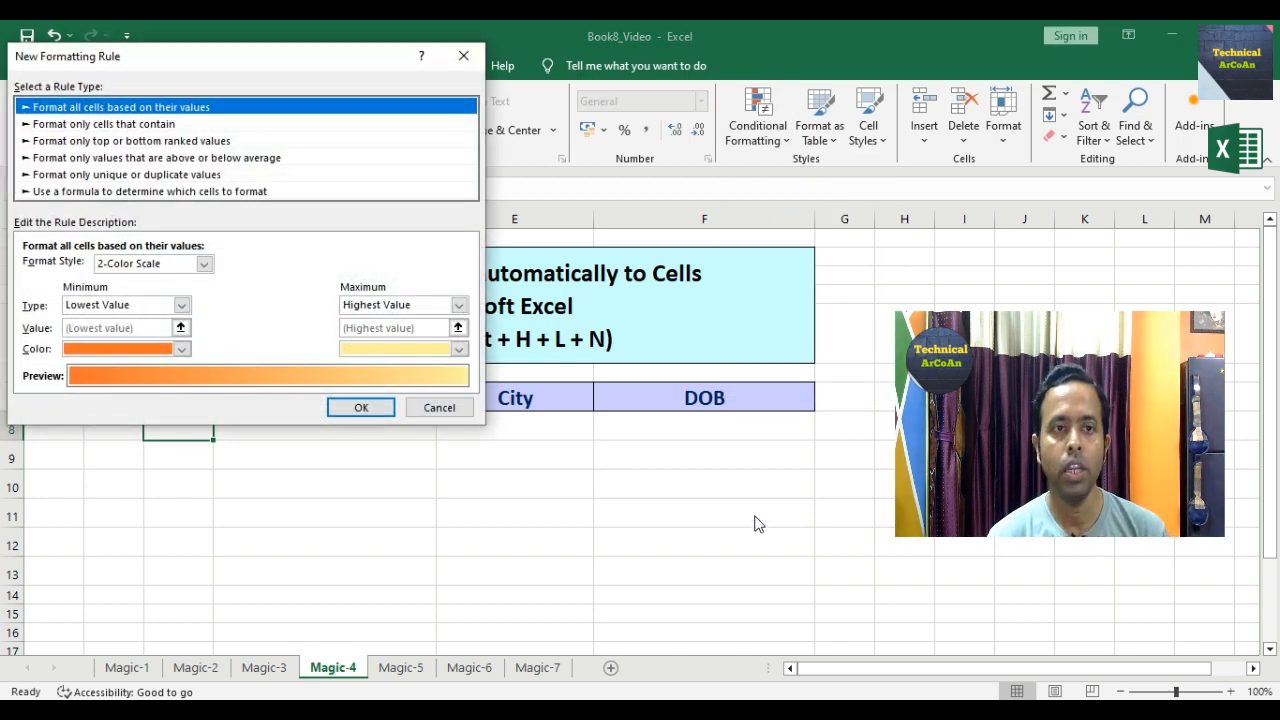
click(92, 192)
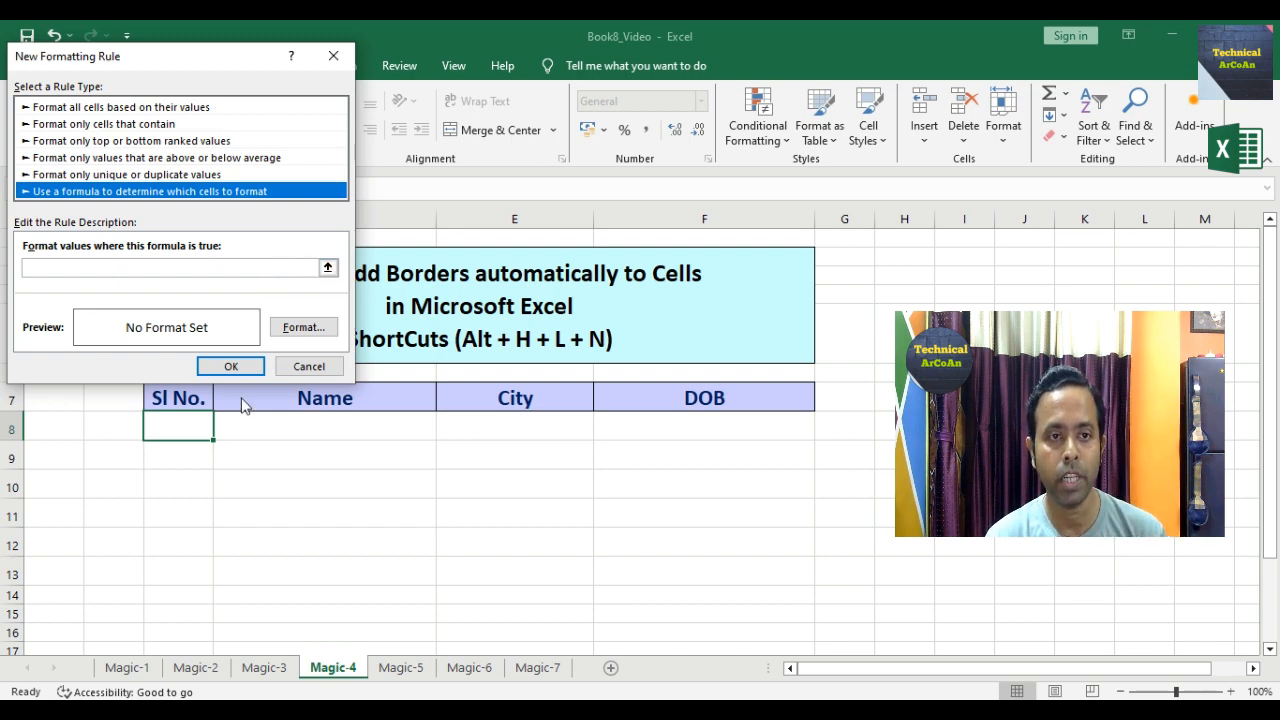
click(193, 428)
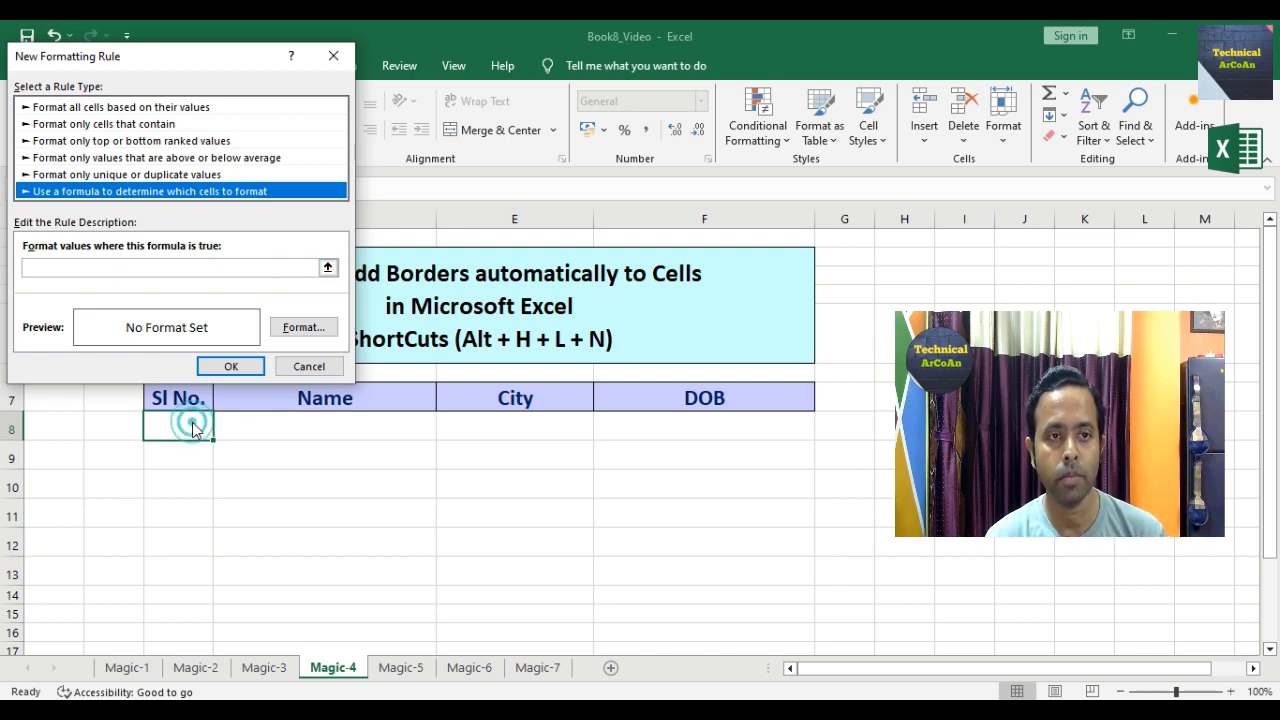
click(327, 268)
click(190, 432)
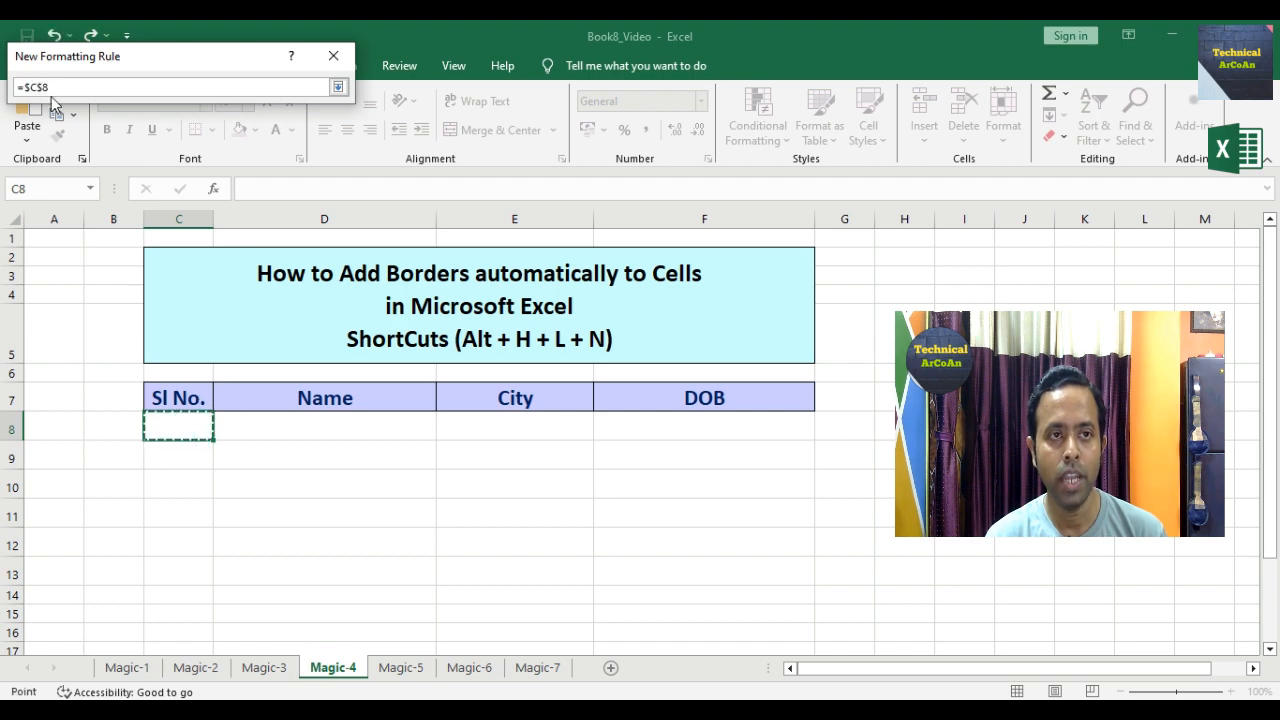
click(338, 87)
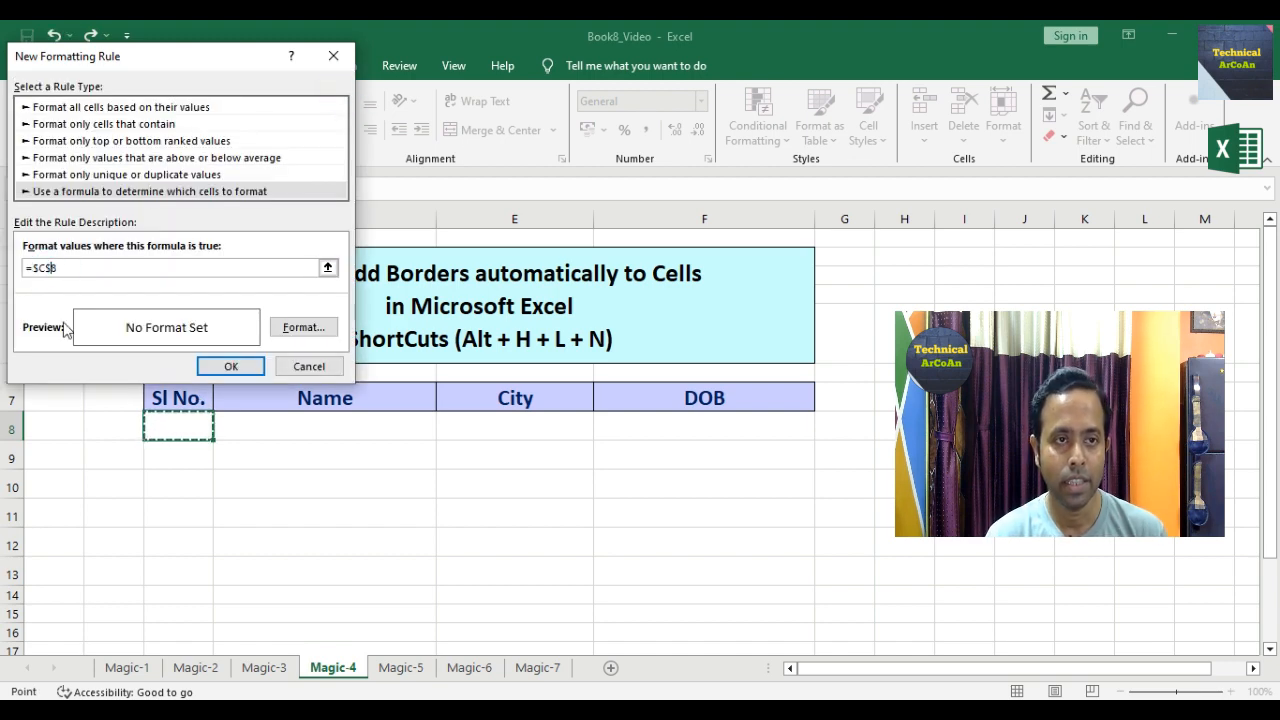
key(F4)
key(F4)
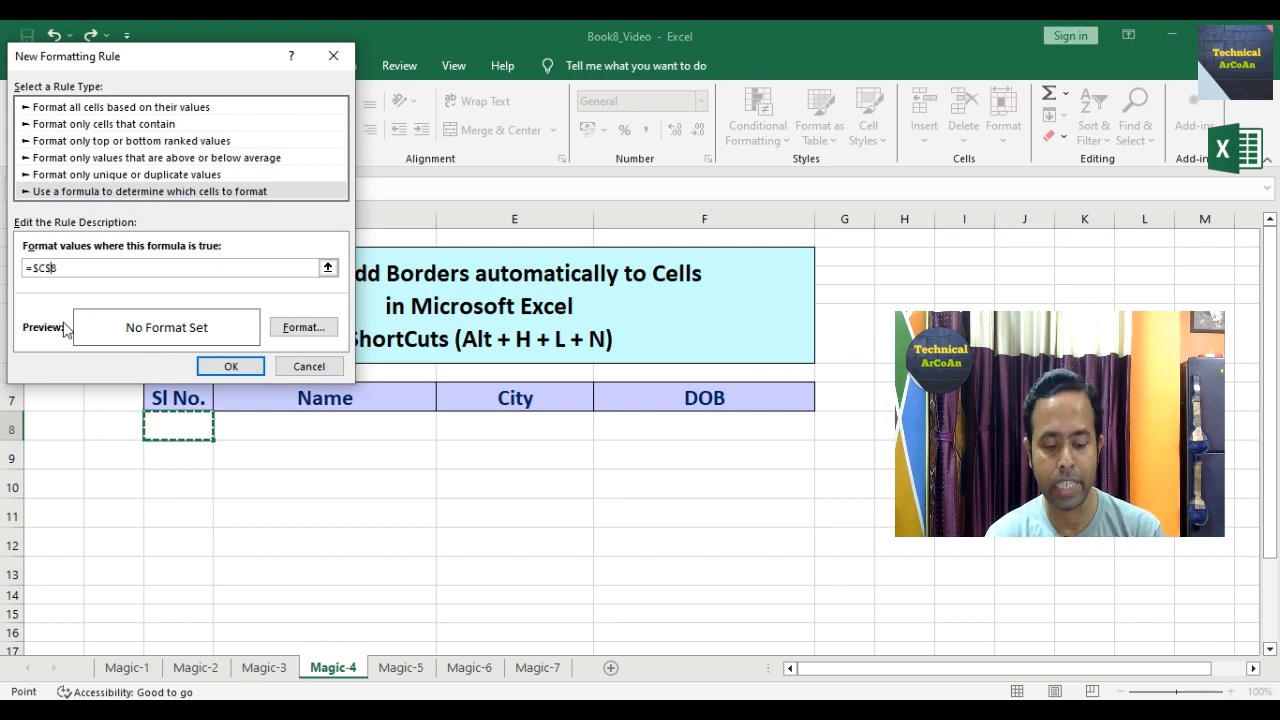
Step: Give the rule an outline border format and save it
click(316, 332)
click(267, 137)
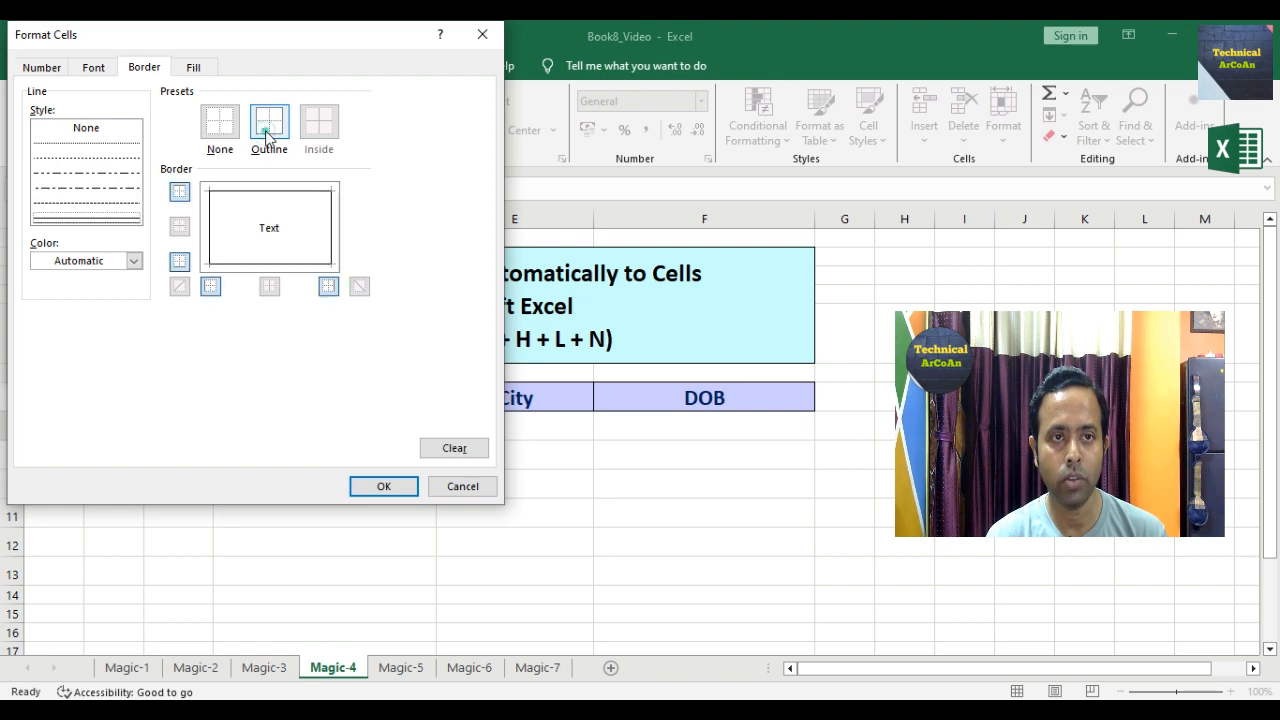
click(378, 488)
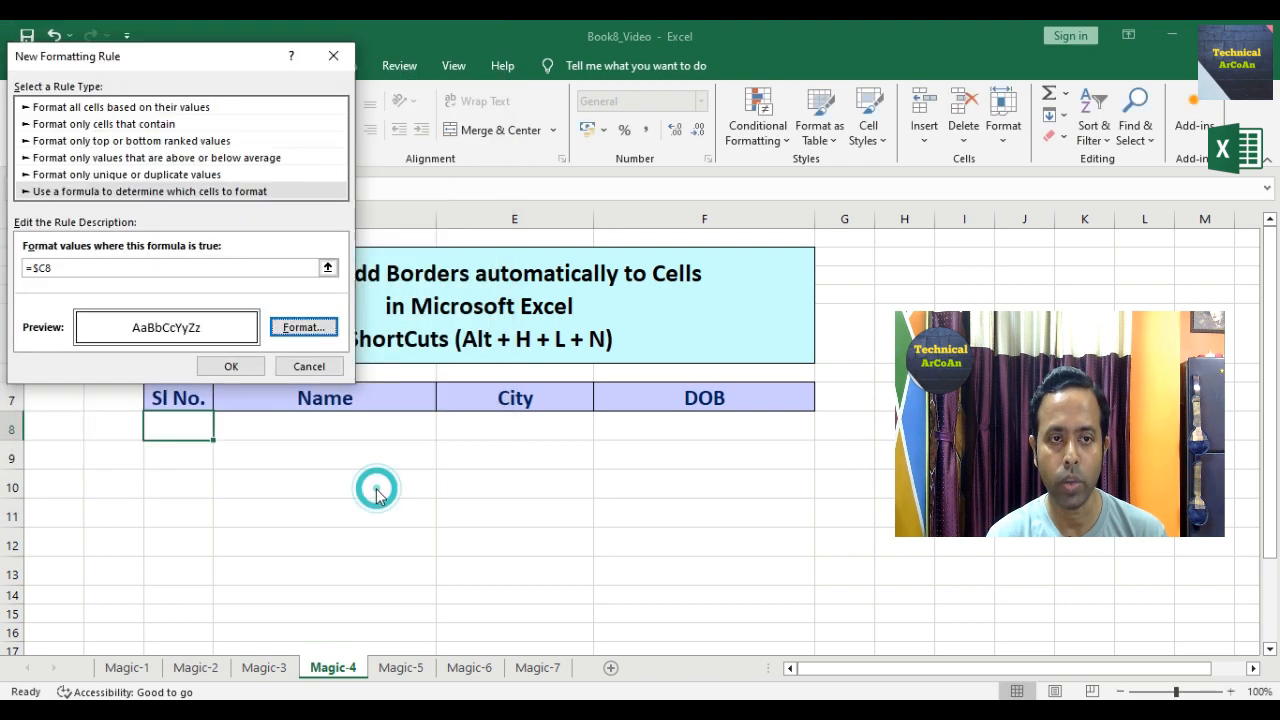
click(231, 366)
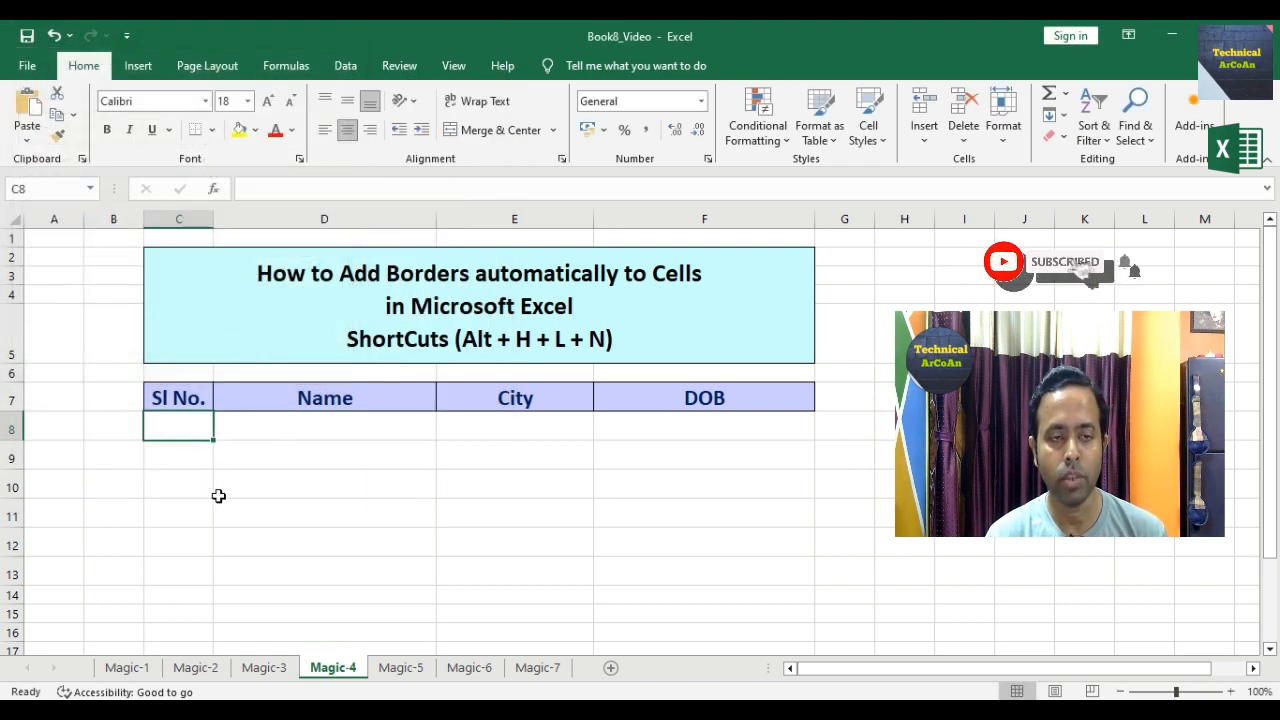
text(1)
key(Tab)
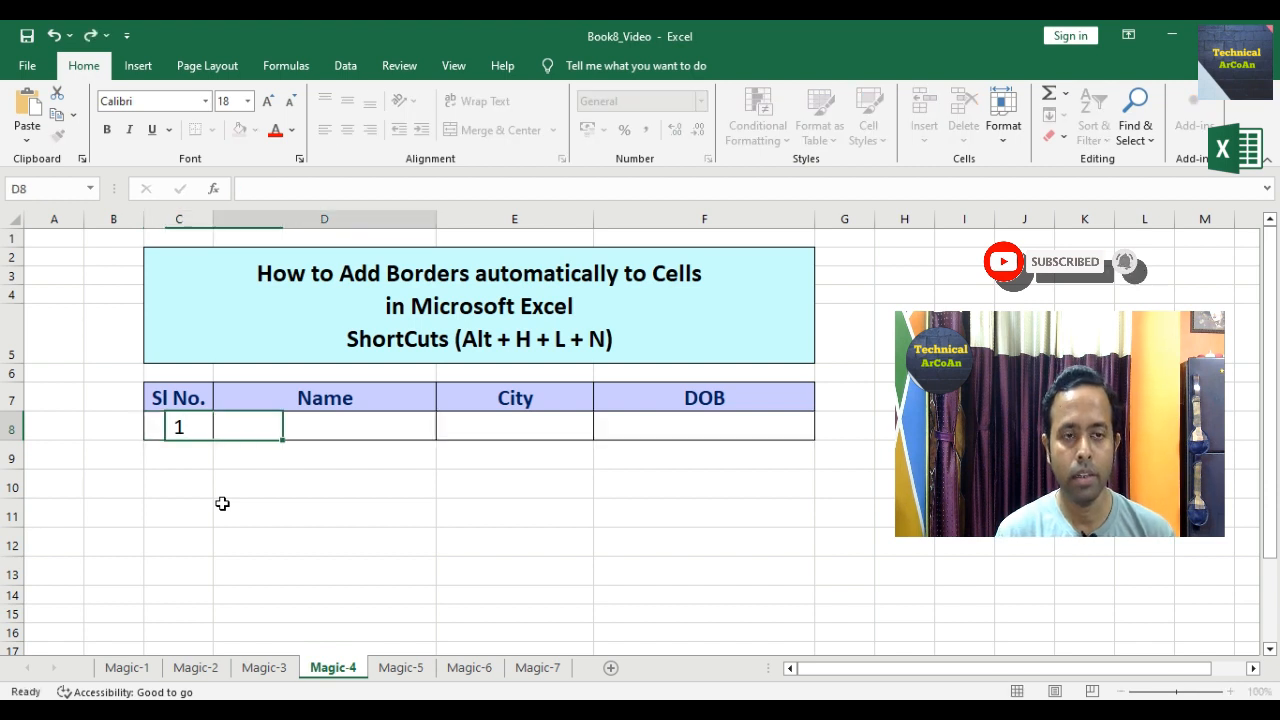
text(Arnab)
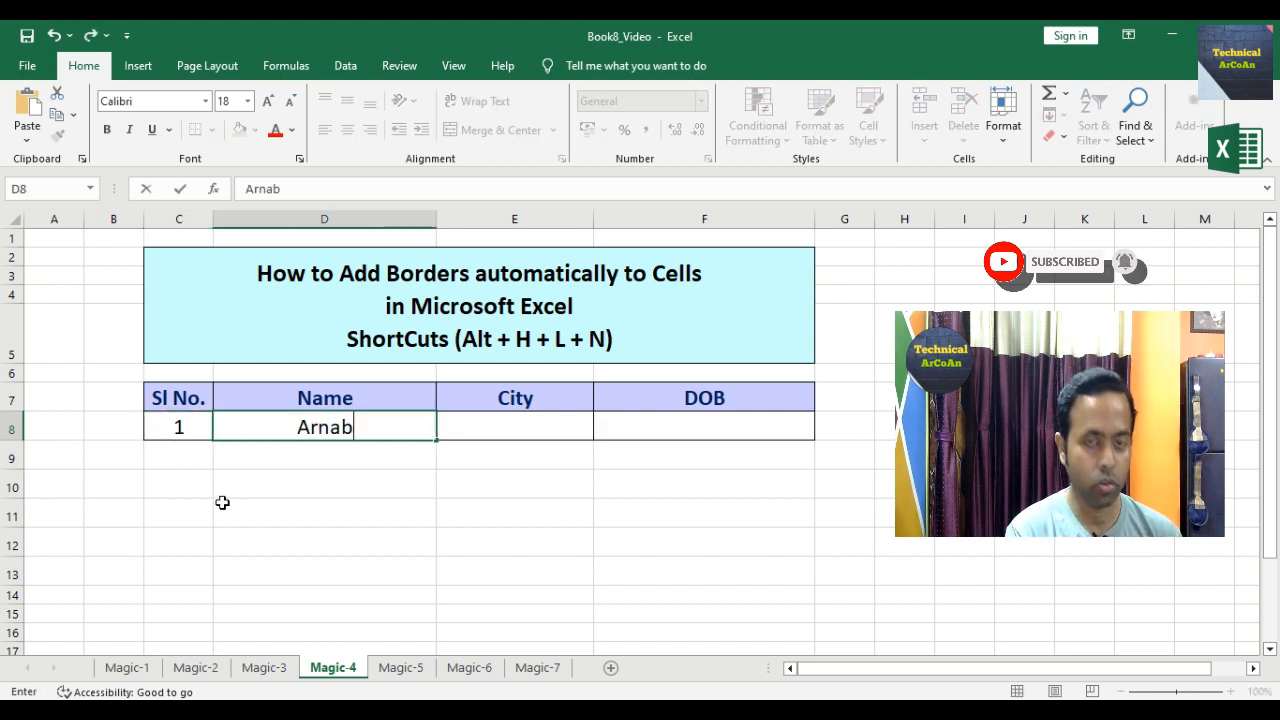
key(Tab)
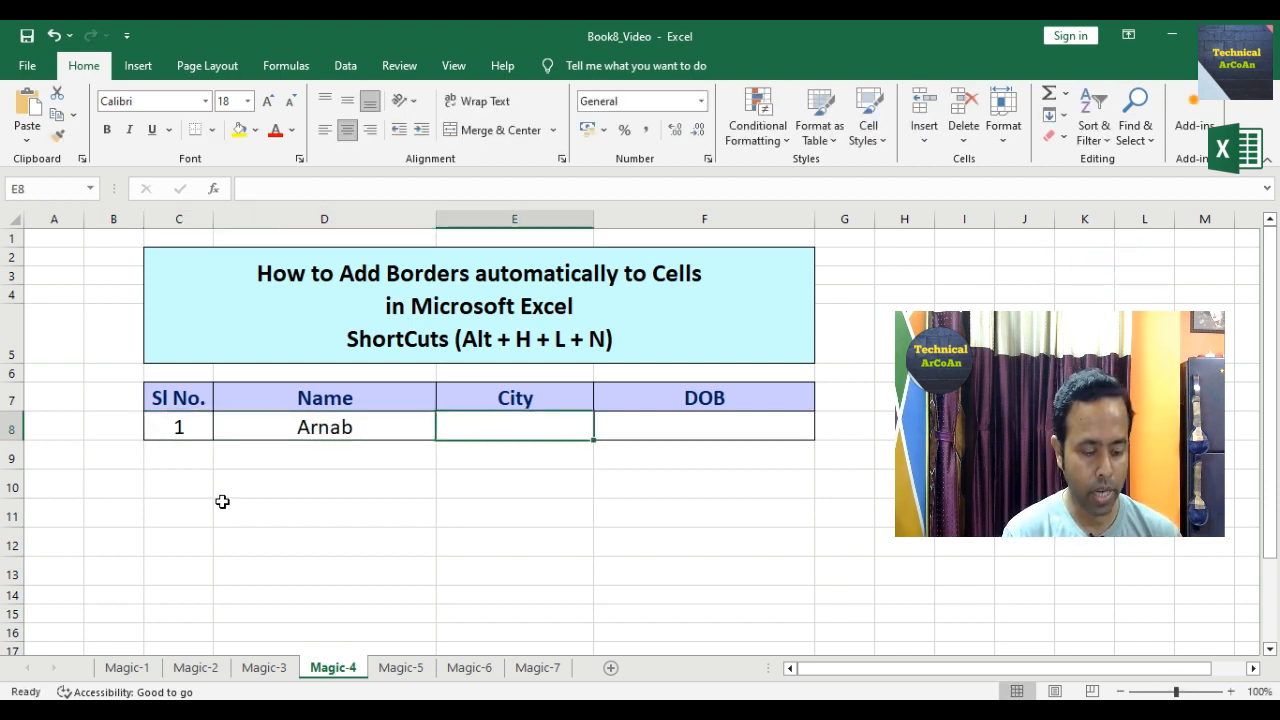
text(Kolkata)
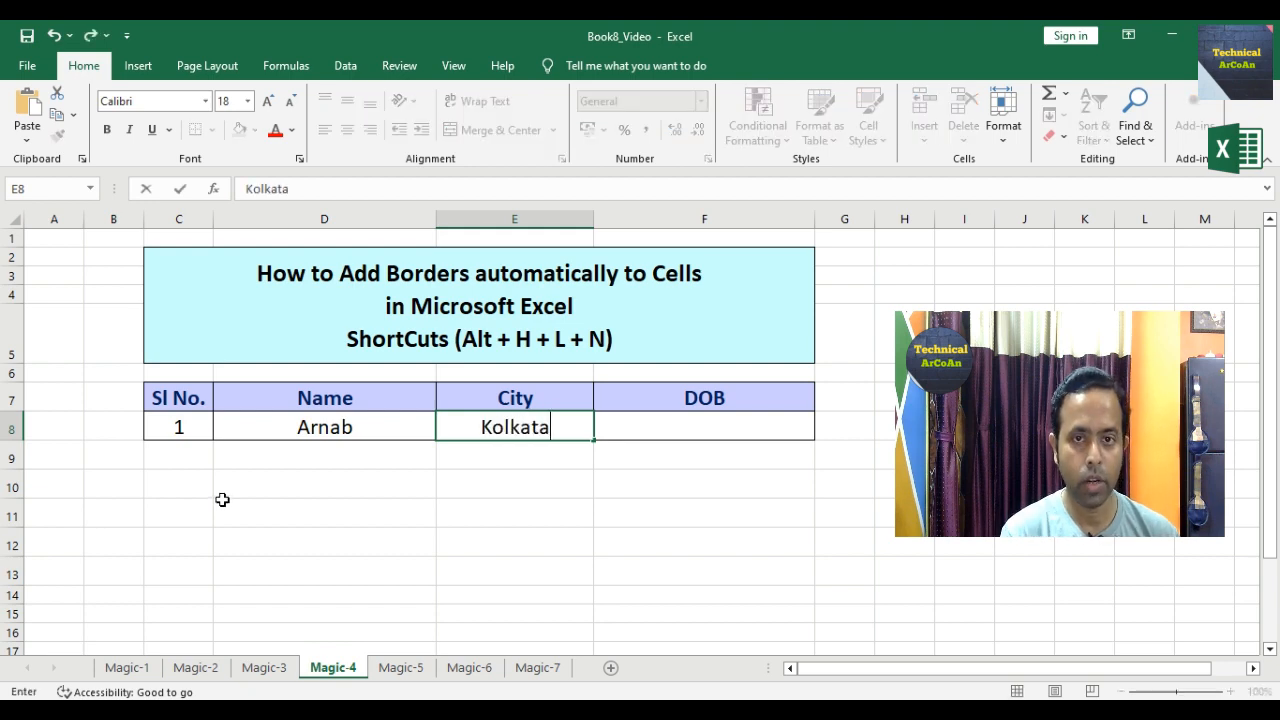
key(Tab)
text(12/12)
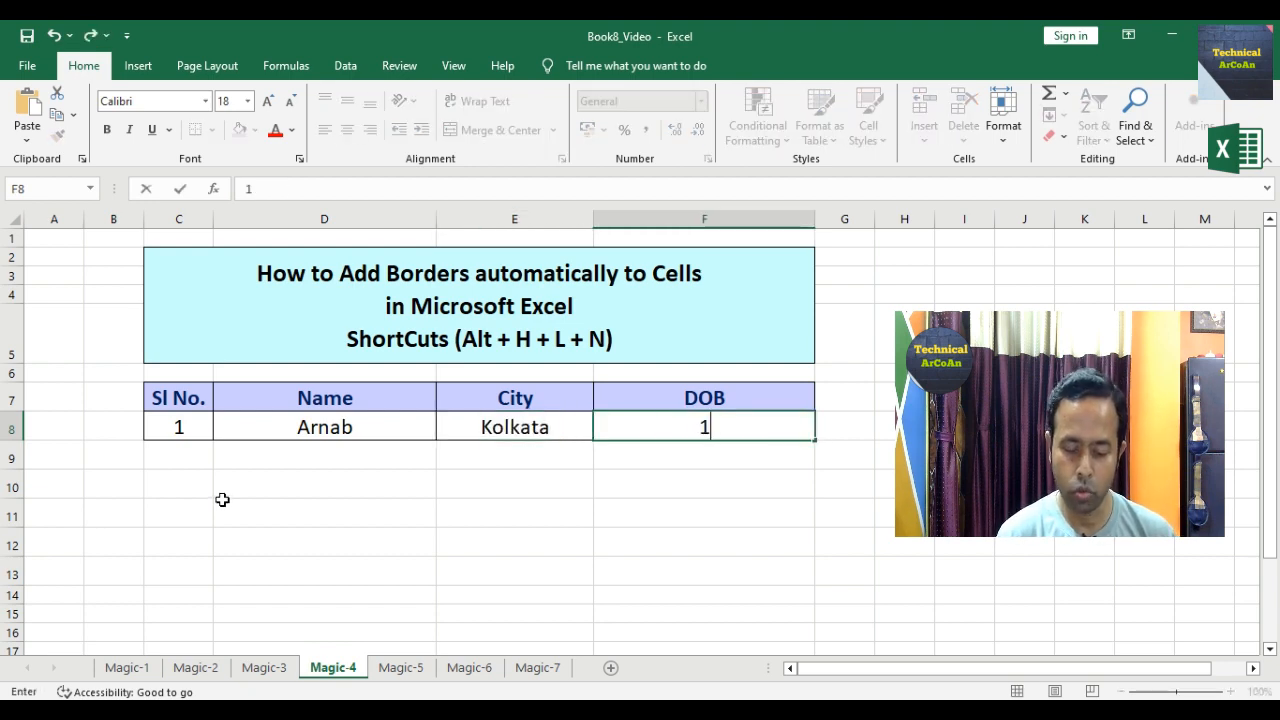
text(1997)
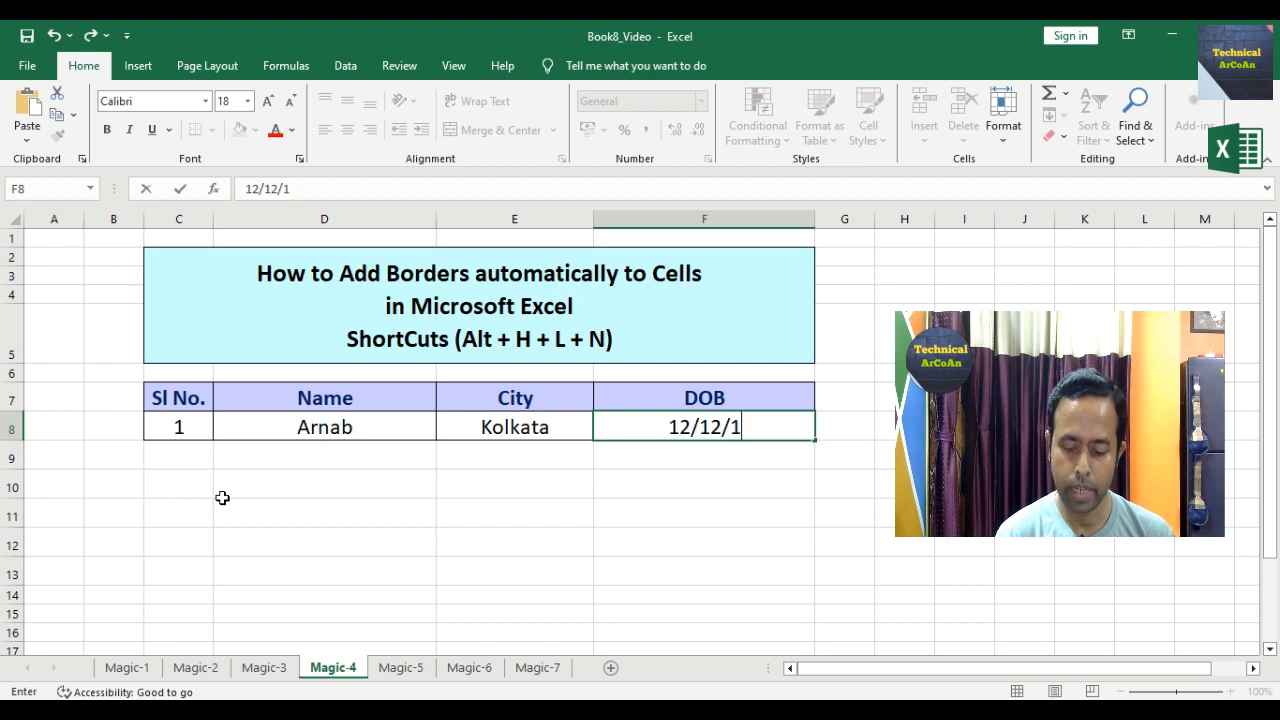
key(Return)
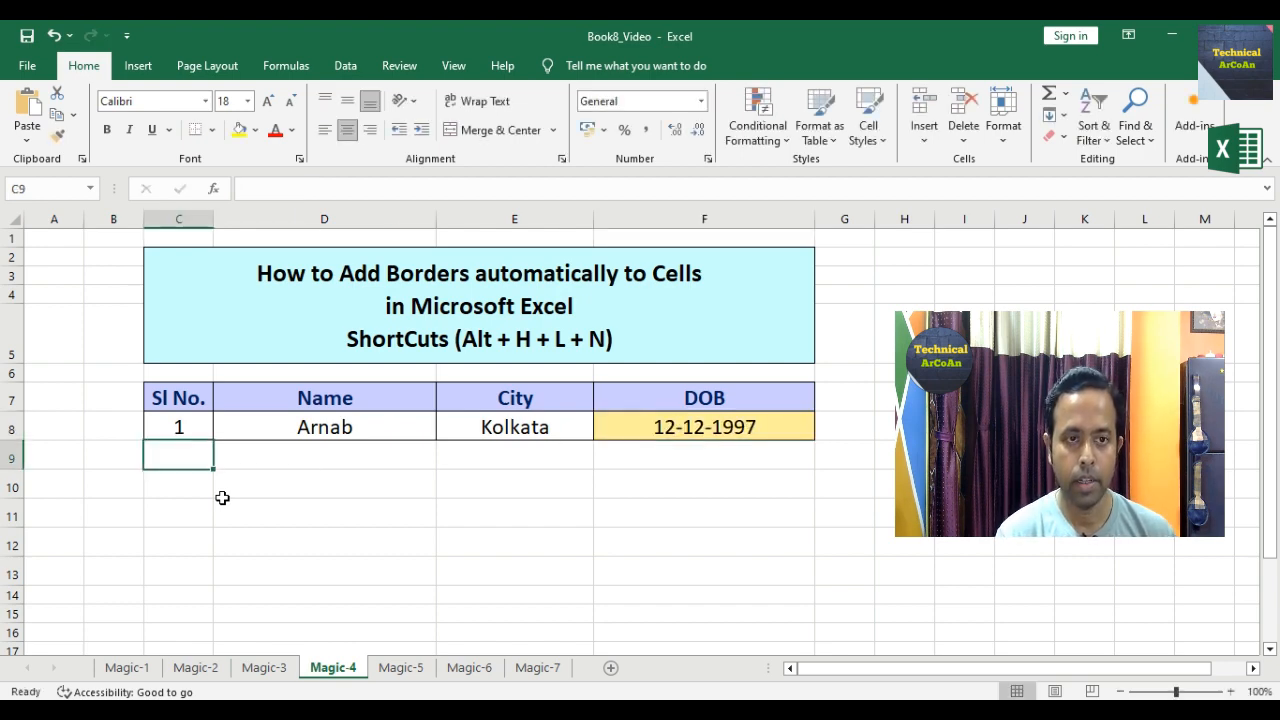
text(2)
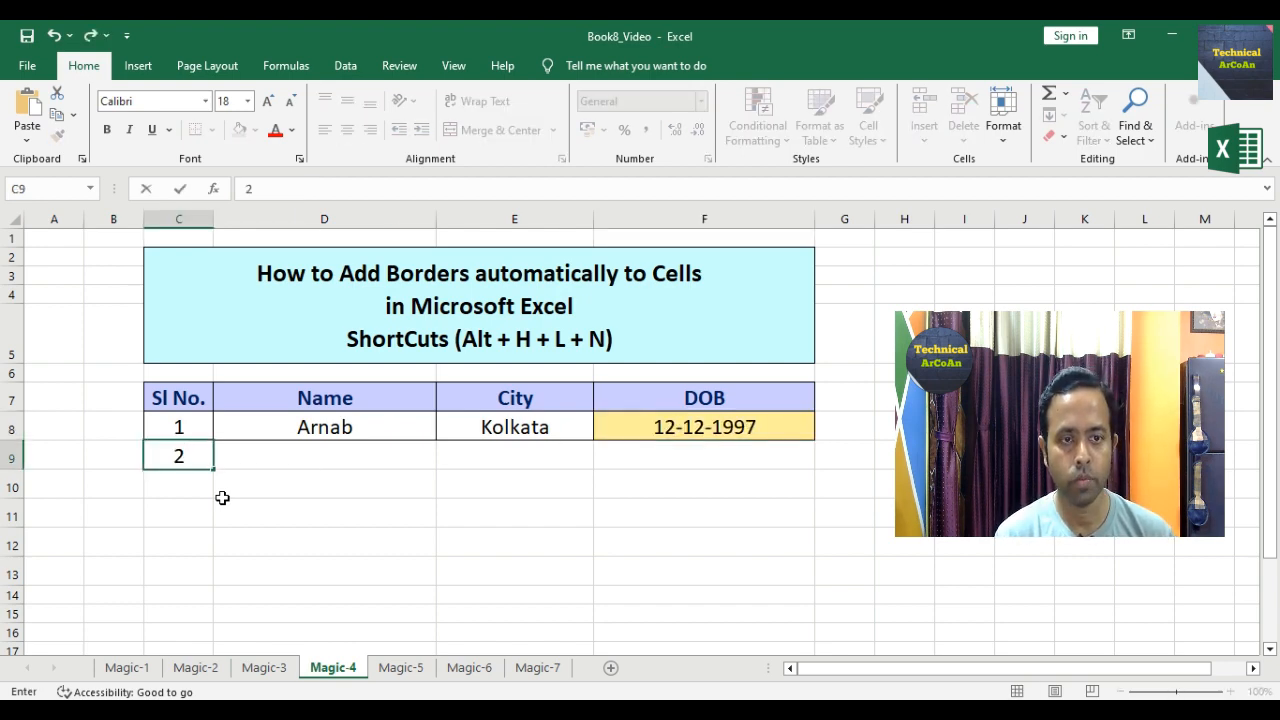
key(Tab)
text(S)
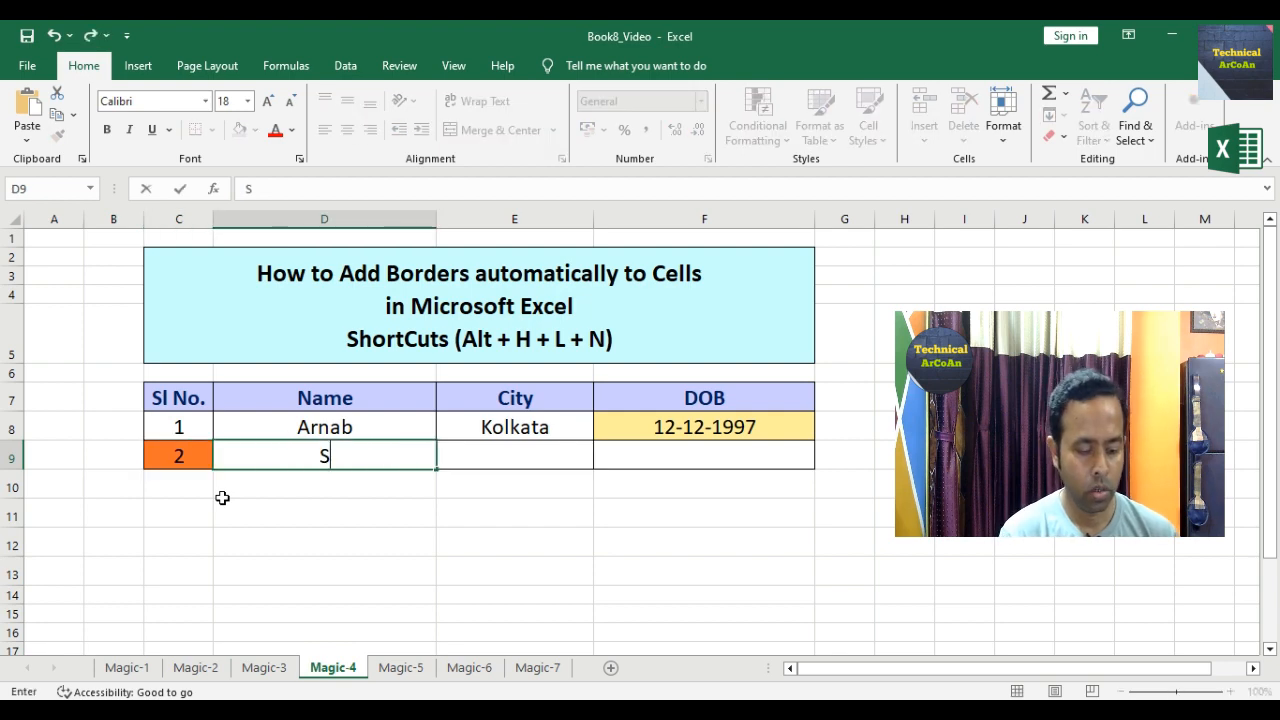
text(ujoy)
key(Tab)
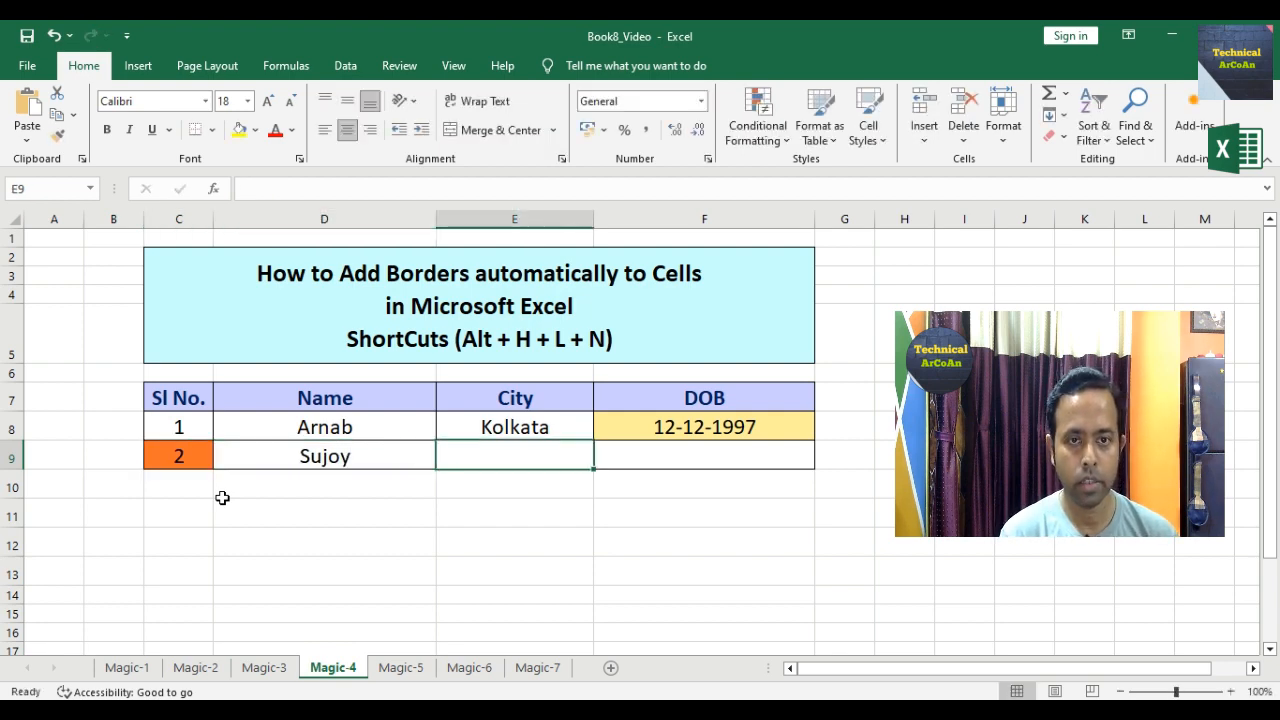
text(Dum Dum)
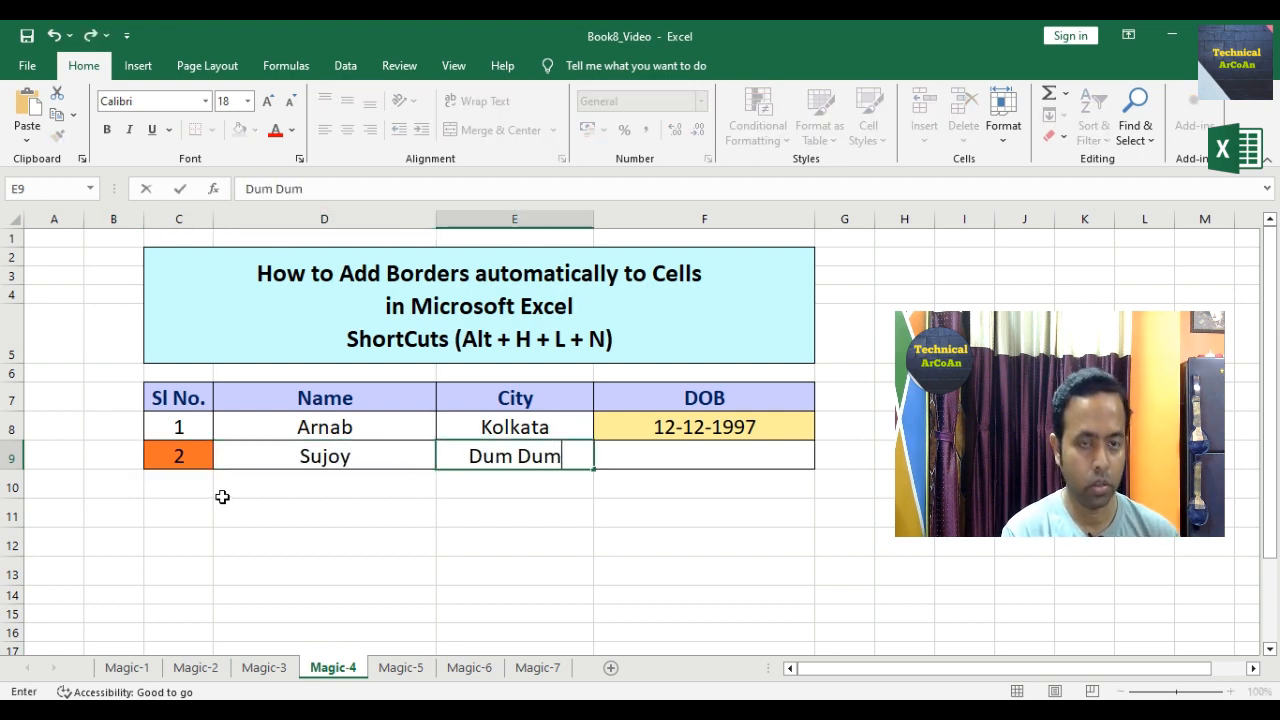
key(Tab)
text(04)
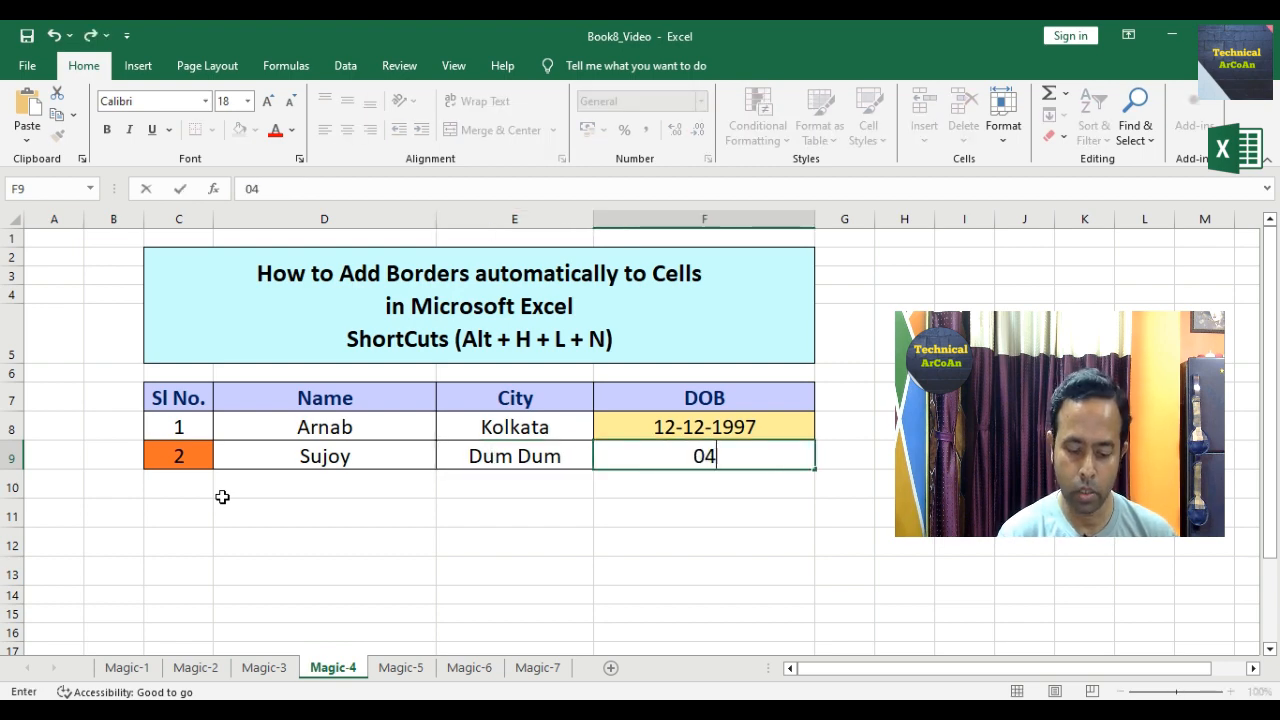
text(/01/)
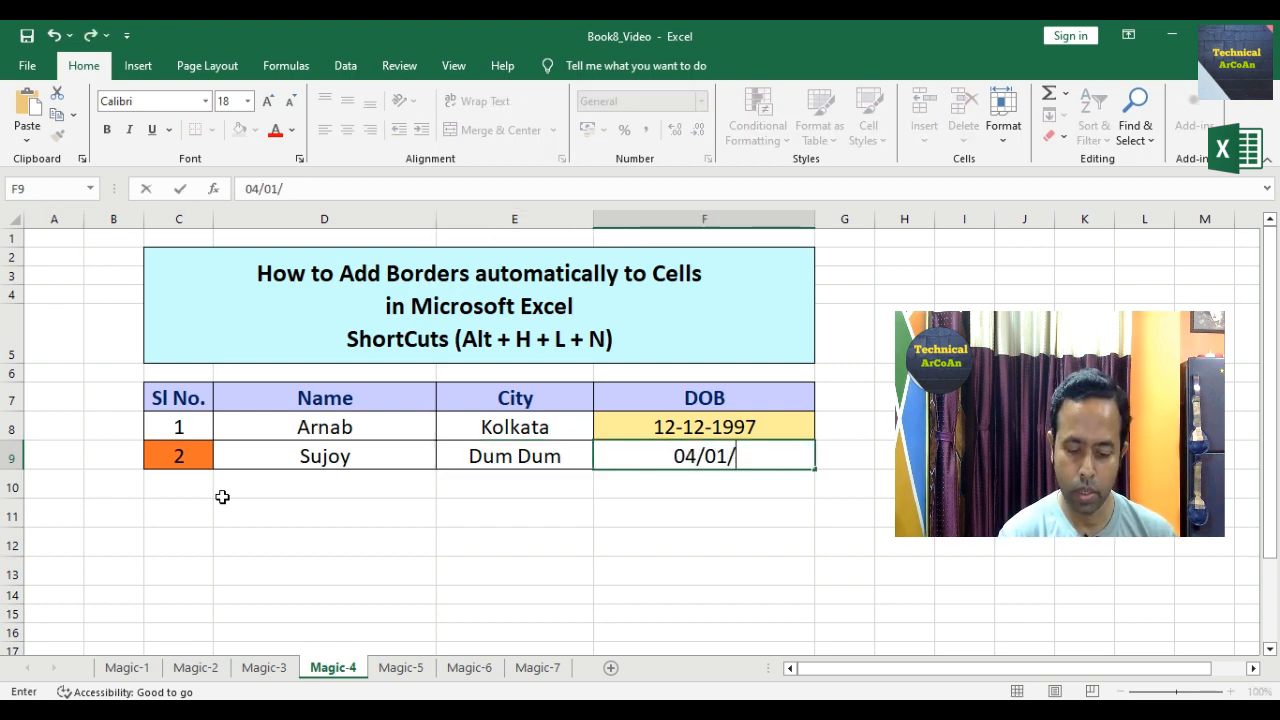
text(1990)
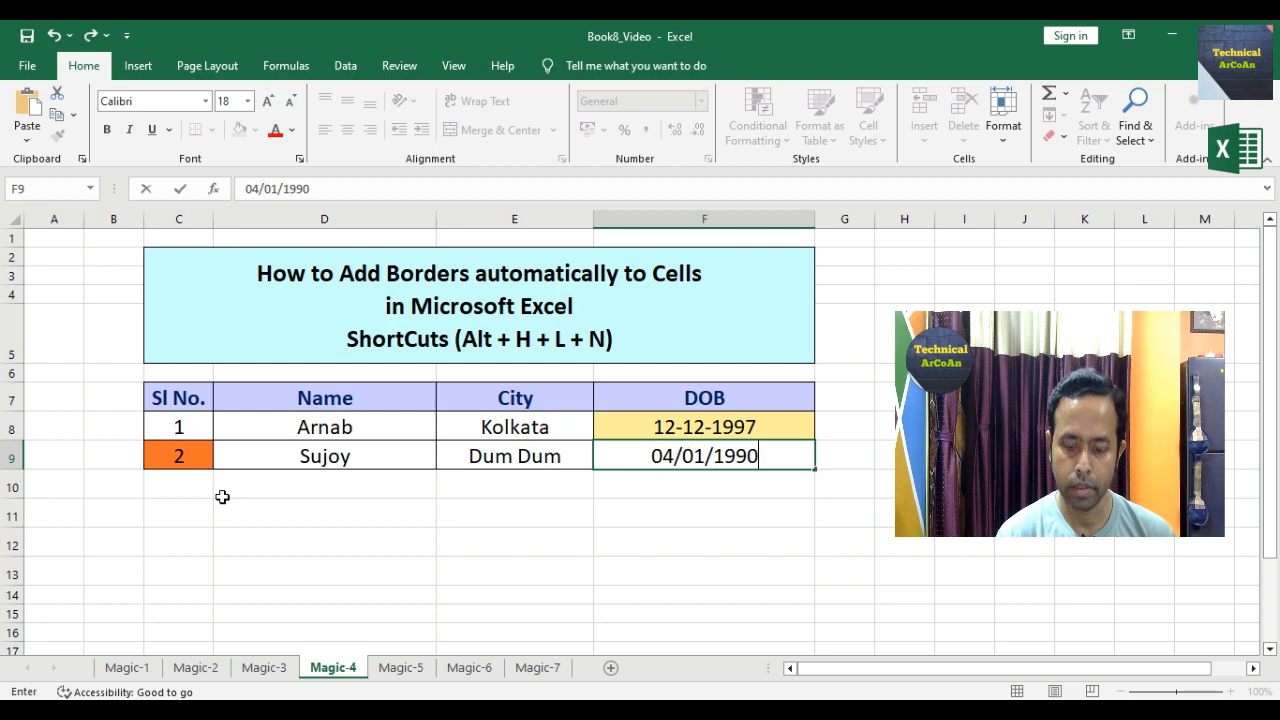
key(Return)
Step: Add row 3: serial 3, Deep, Sodepur, DOB 01/01/1990
text(3)
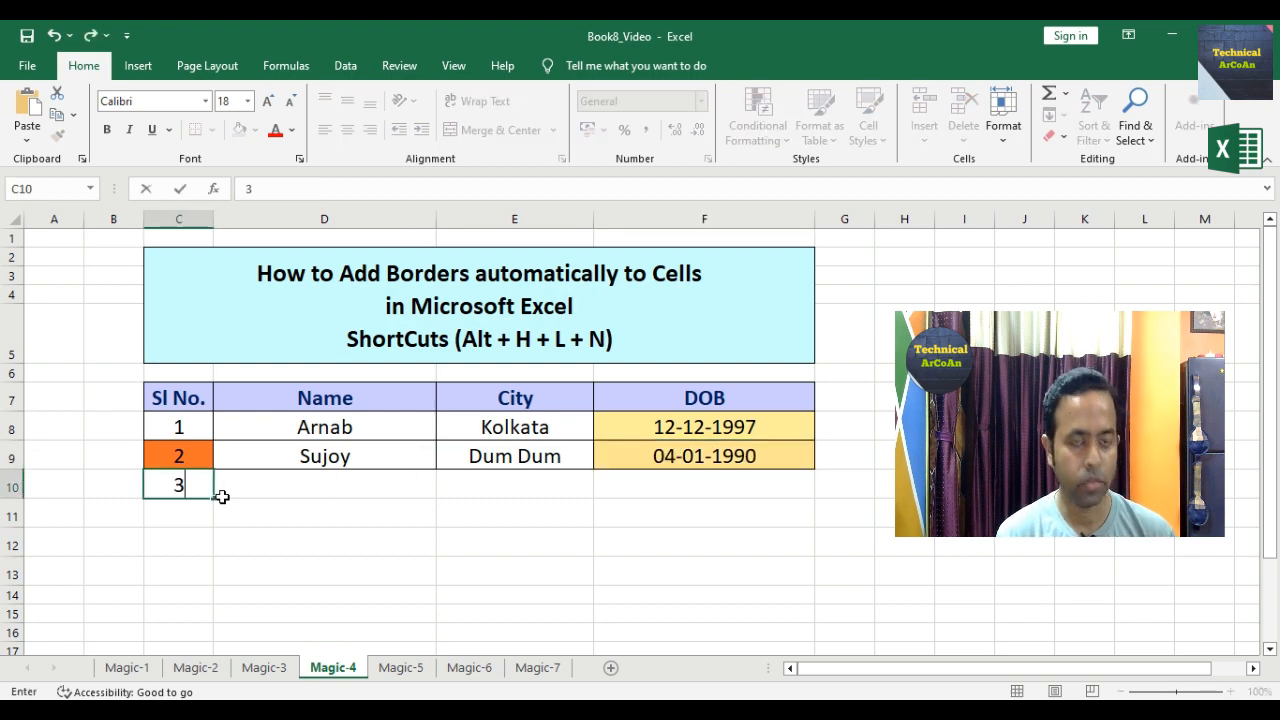
key(Tab)
text(Deep)
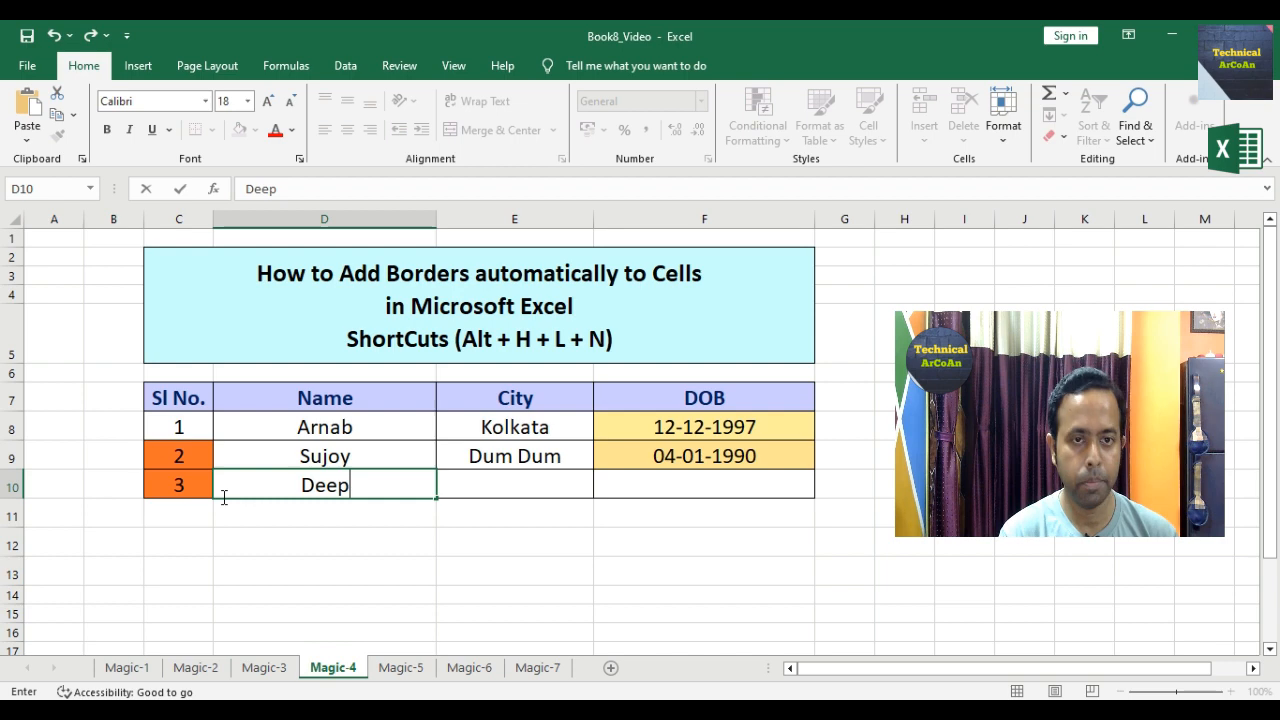
key(Tab)
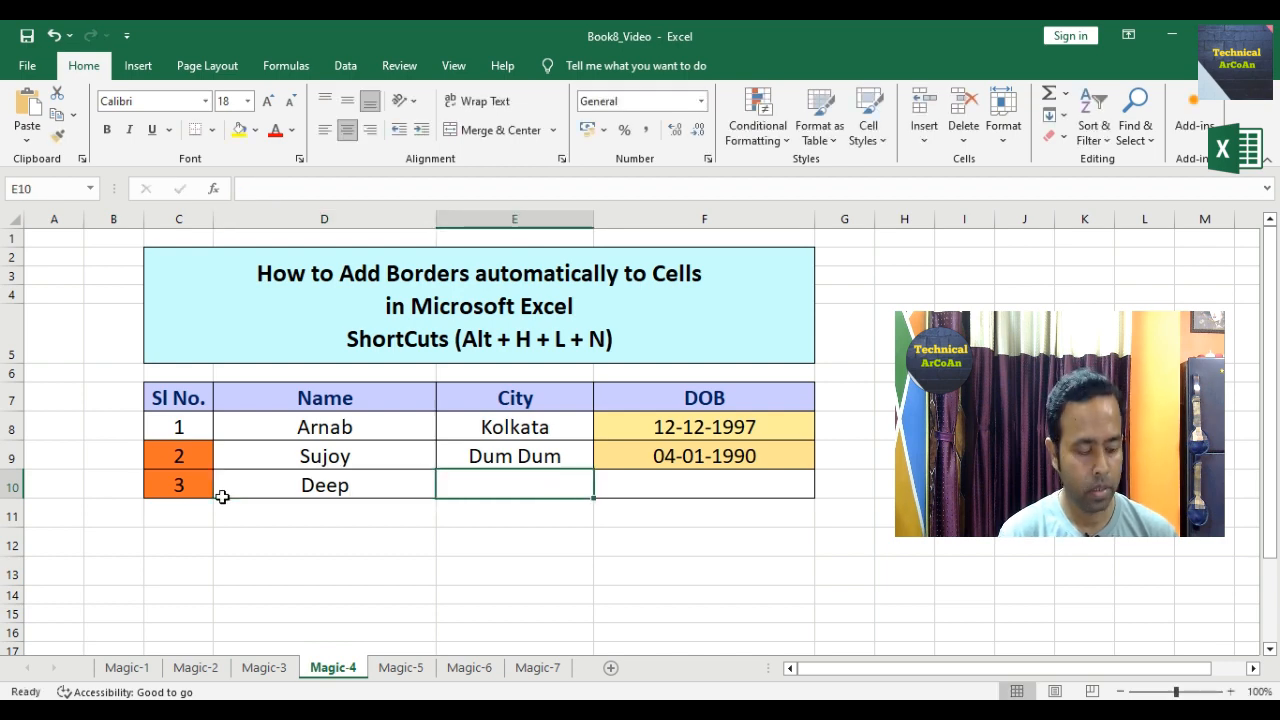
text(Sodepur)
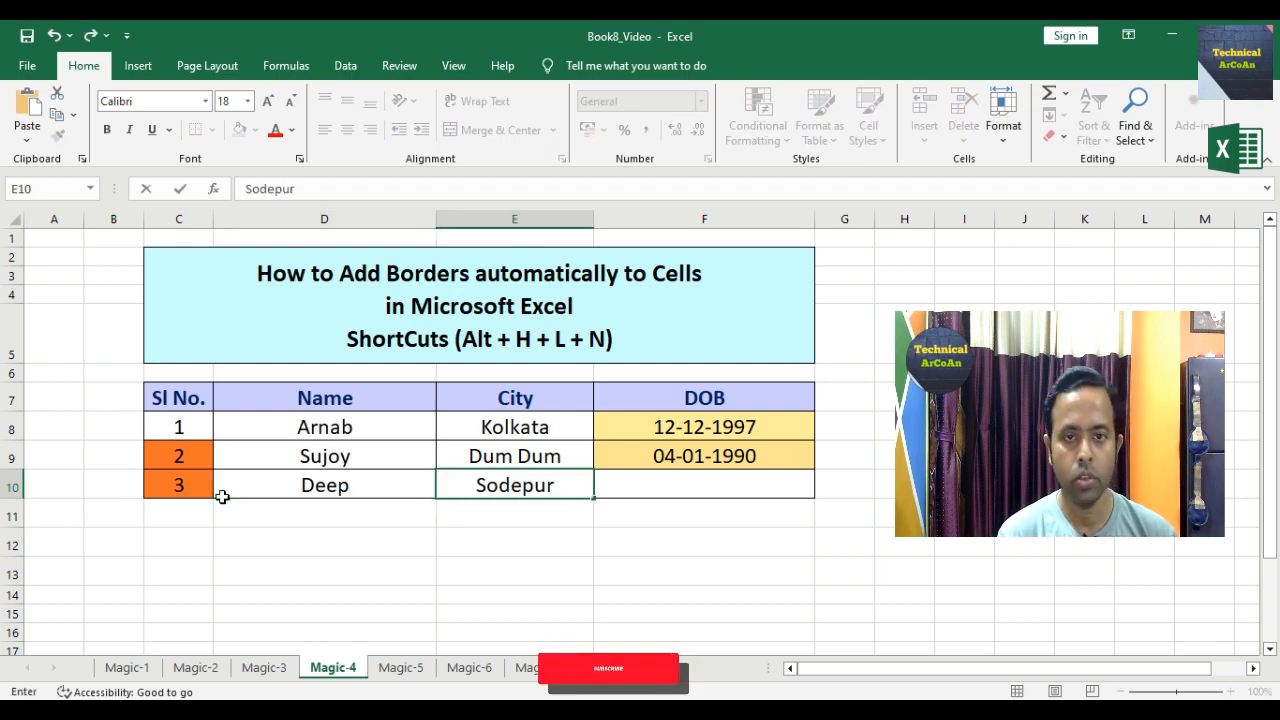
key(Tab)
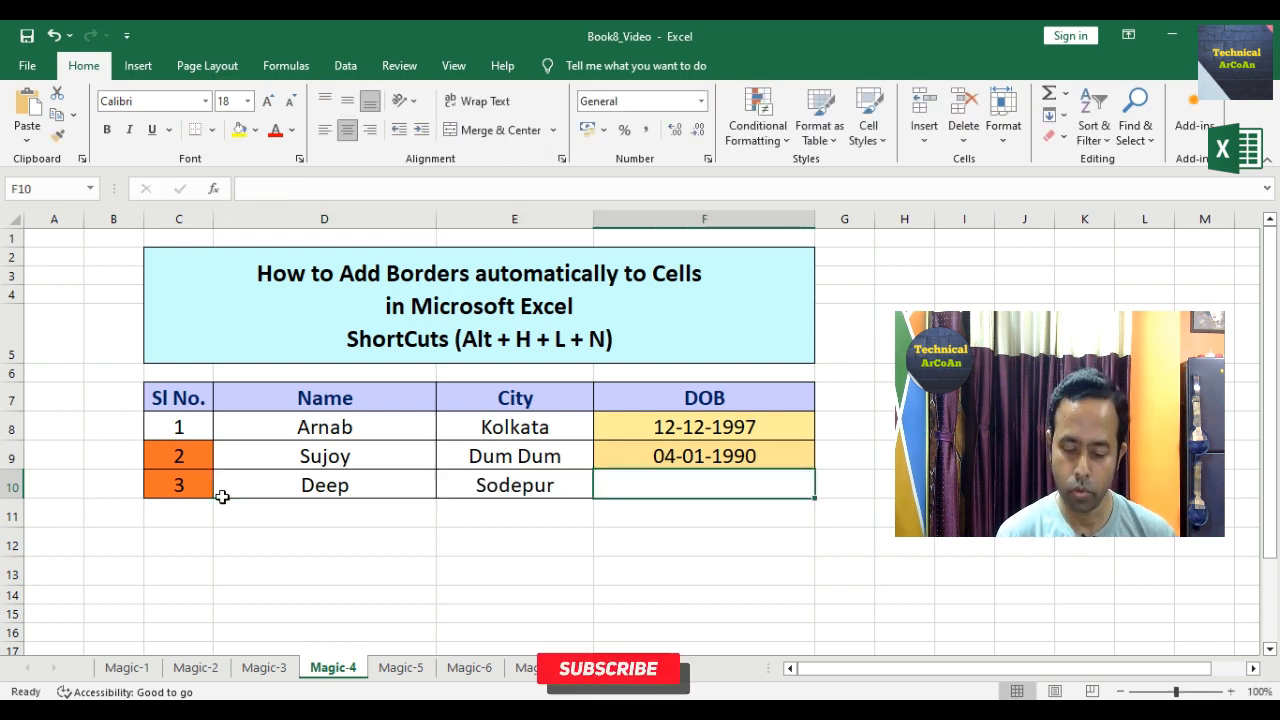
text(01/01/1)
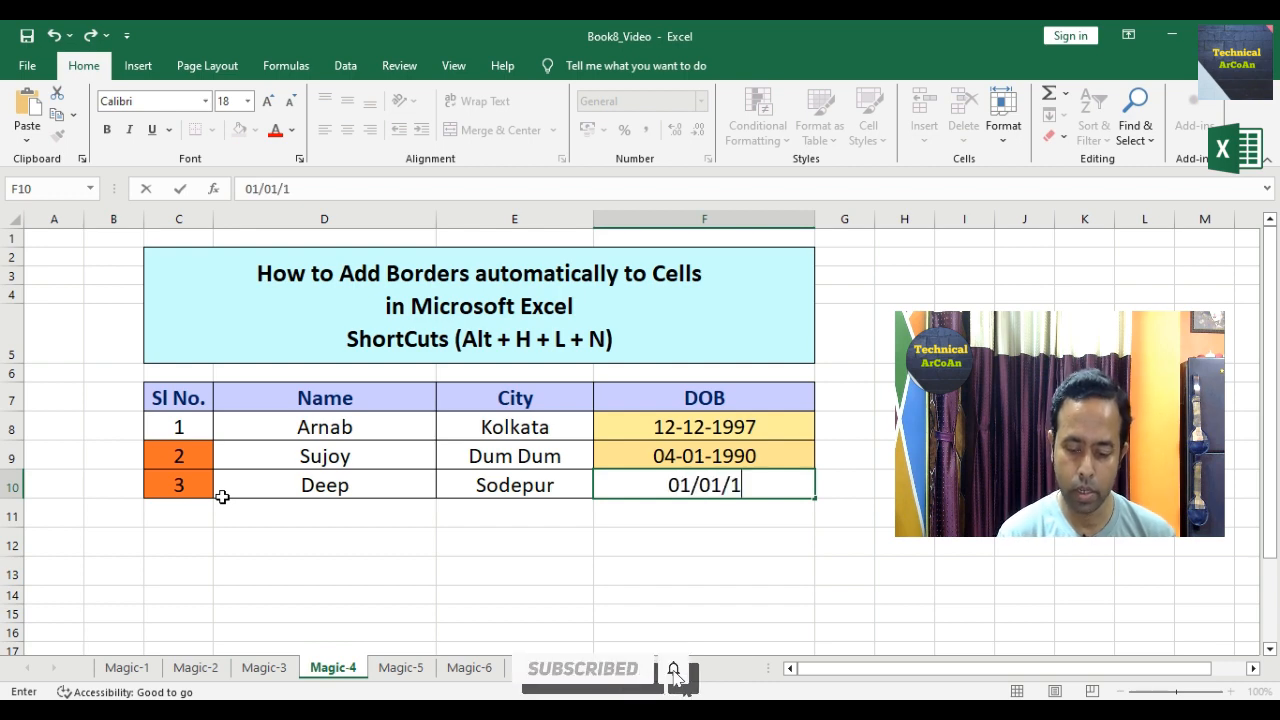
text(990)
key(Return)
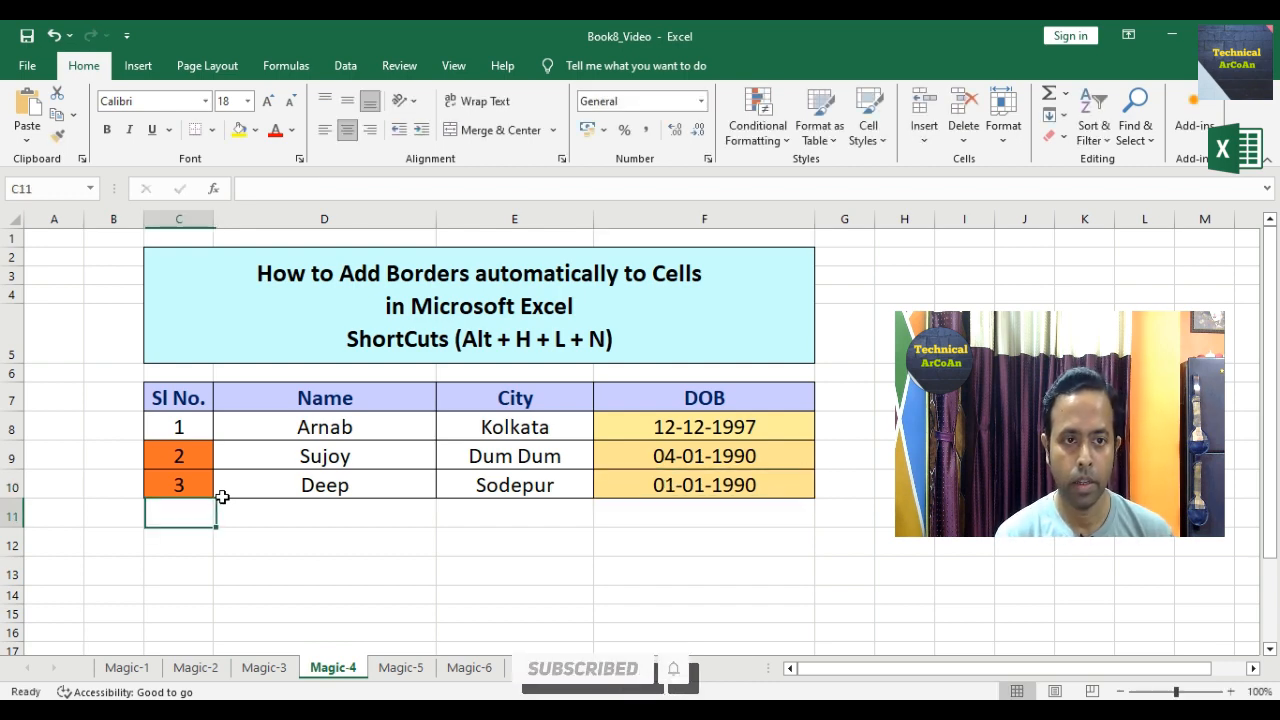
text(4)
key(Tab)
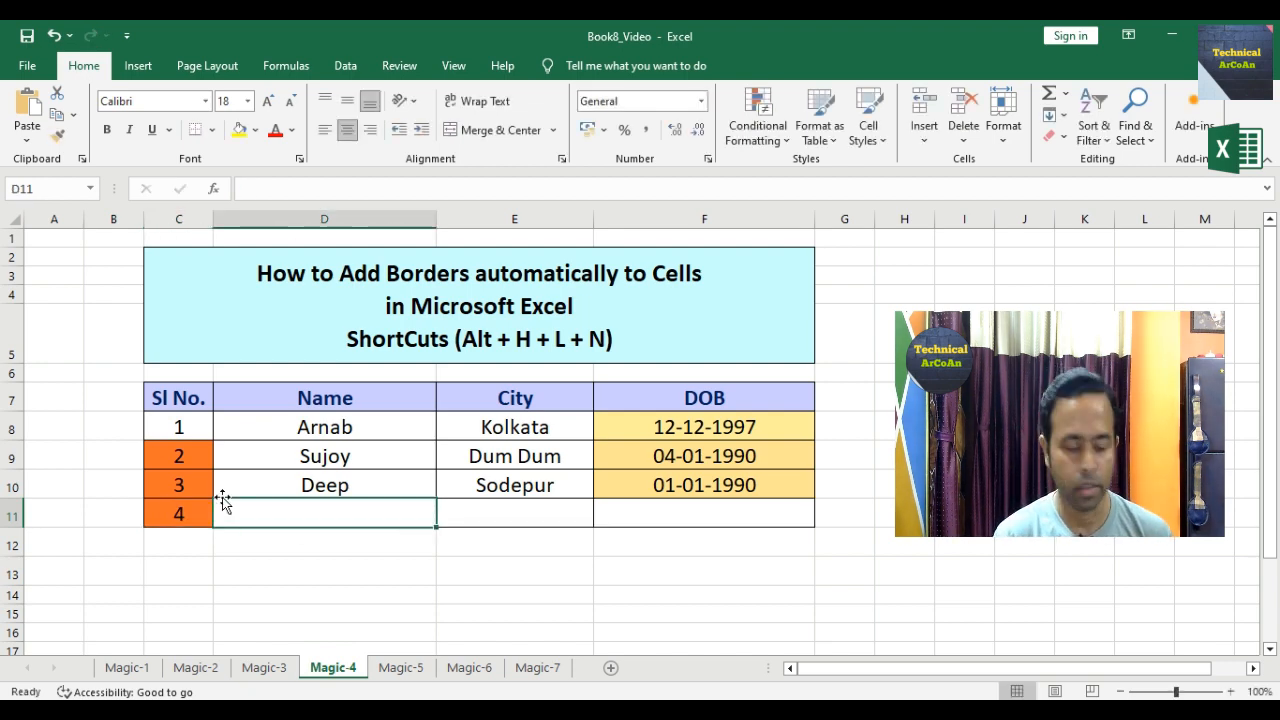
text(Ronny)
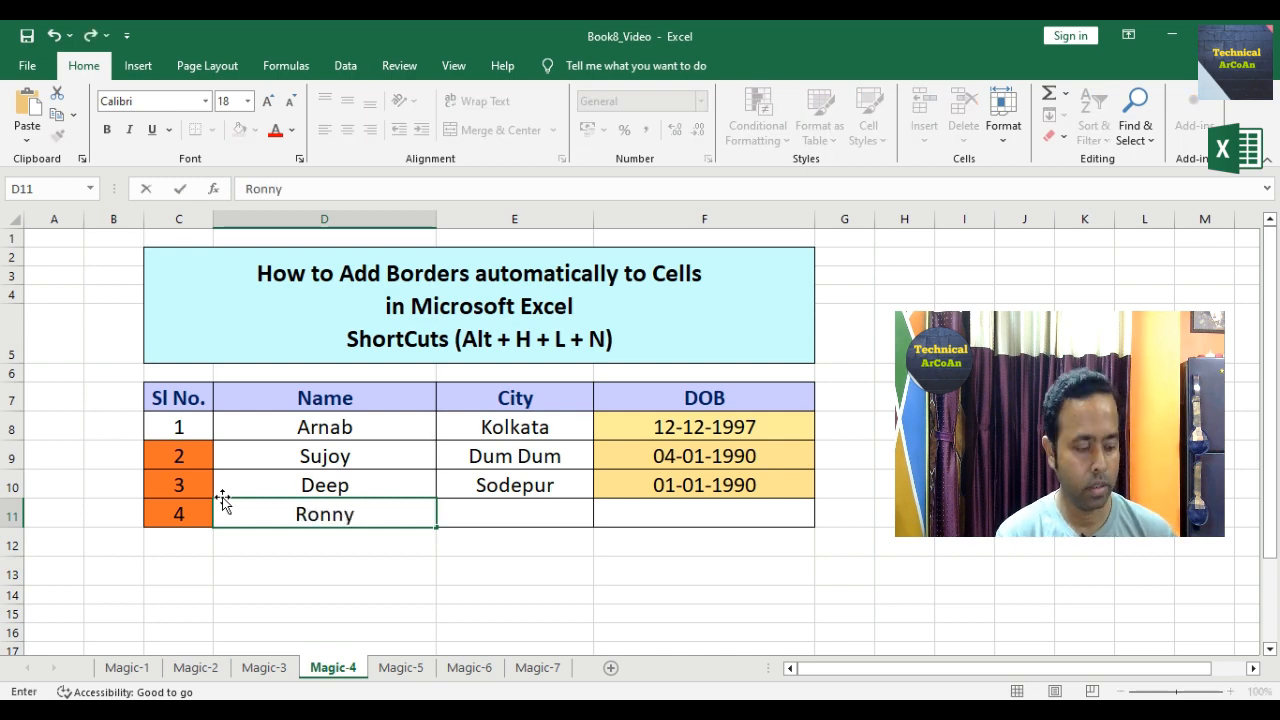
key(Tab)
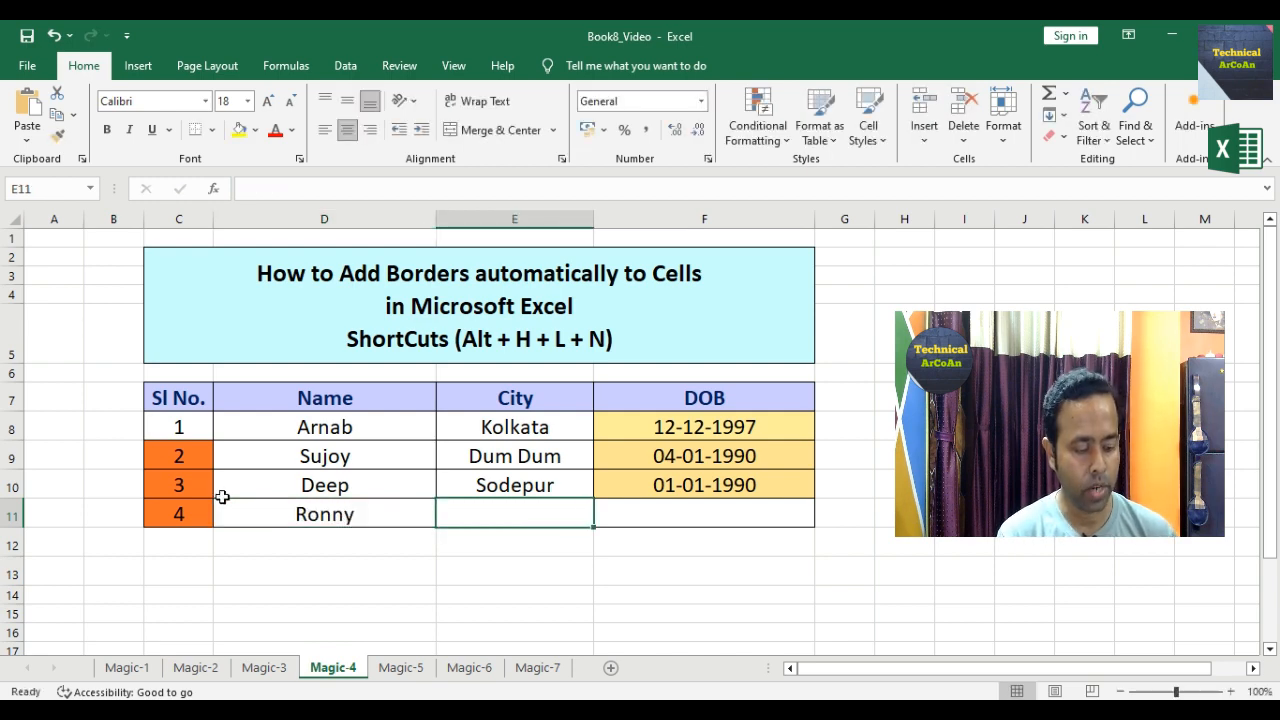
text(Agar)
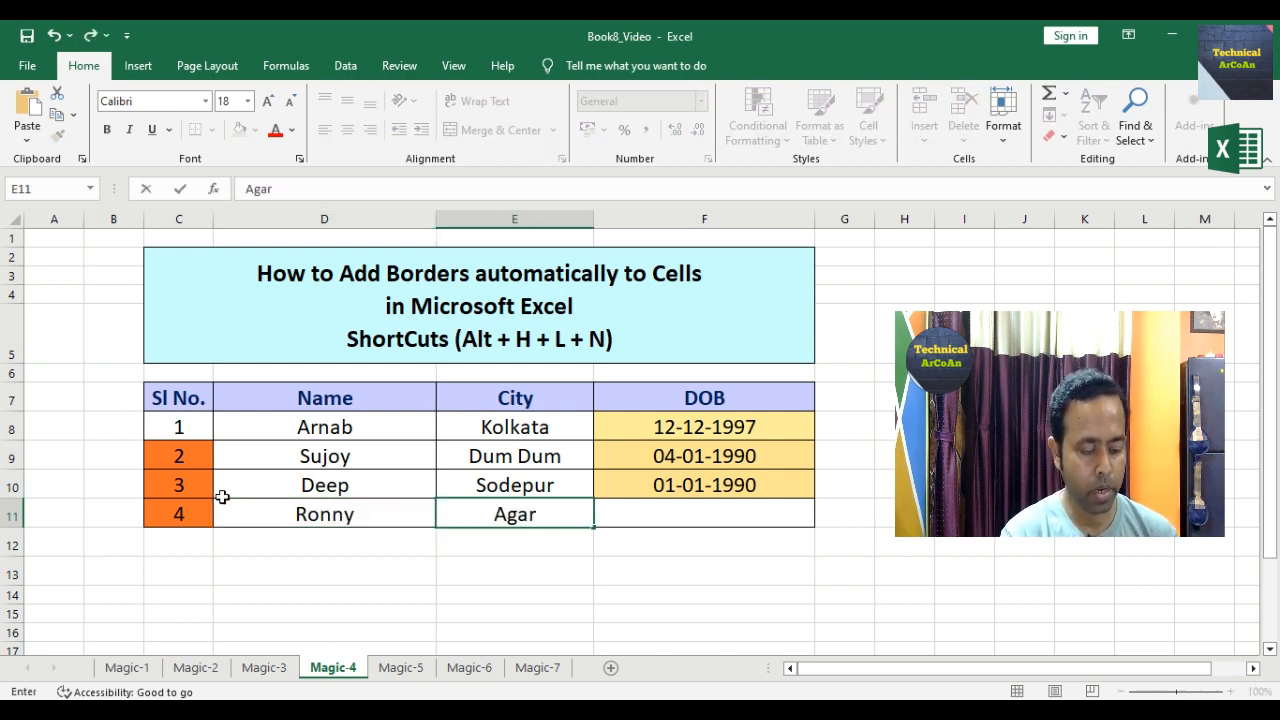
text(para)
key(Tab)
text(12)
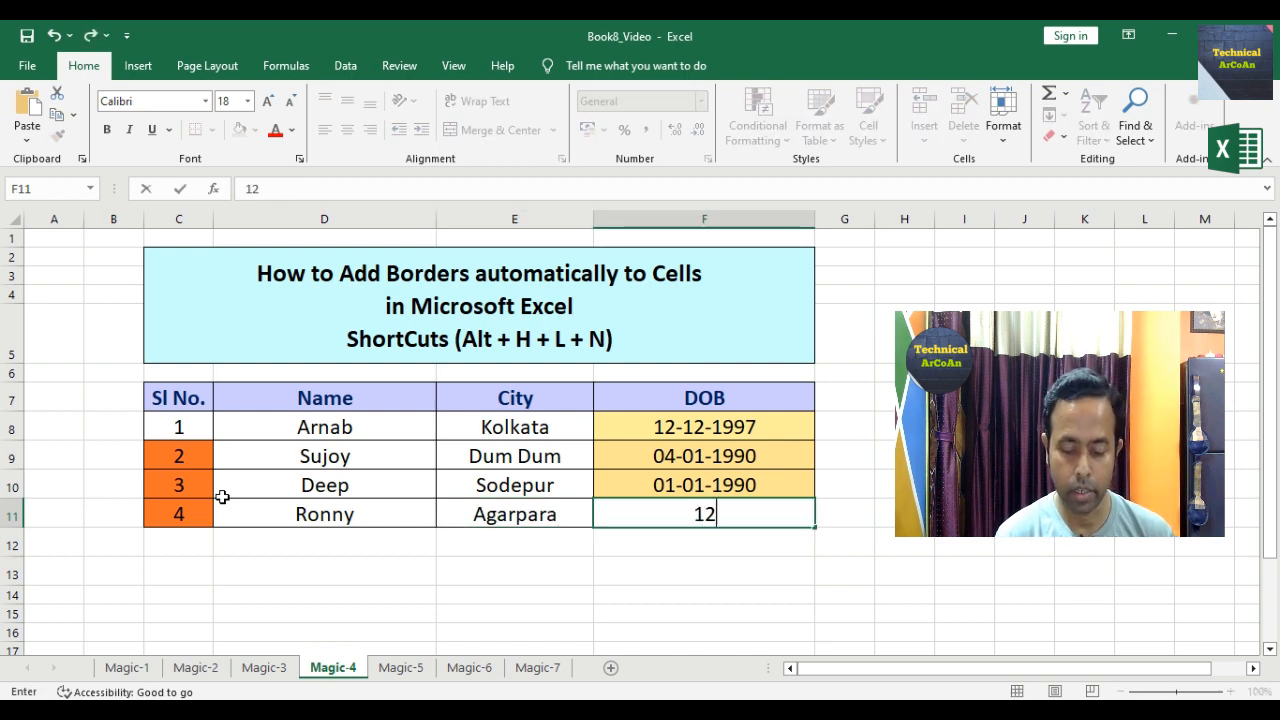
text(/05)
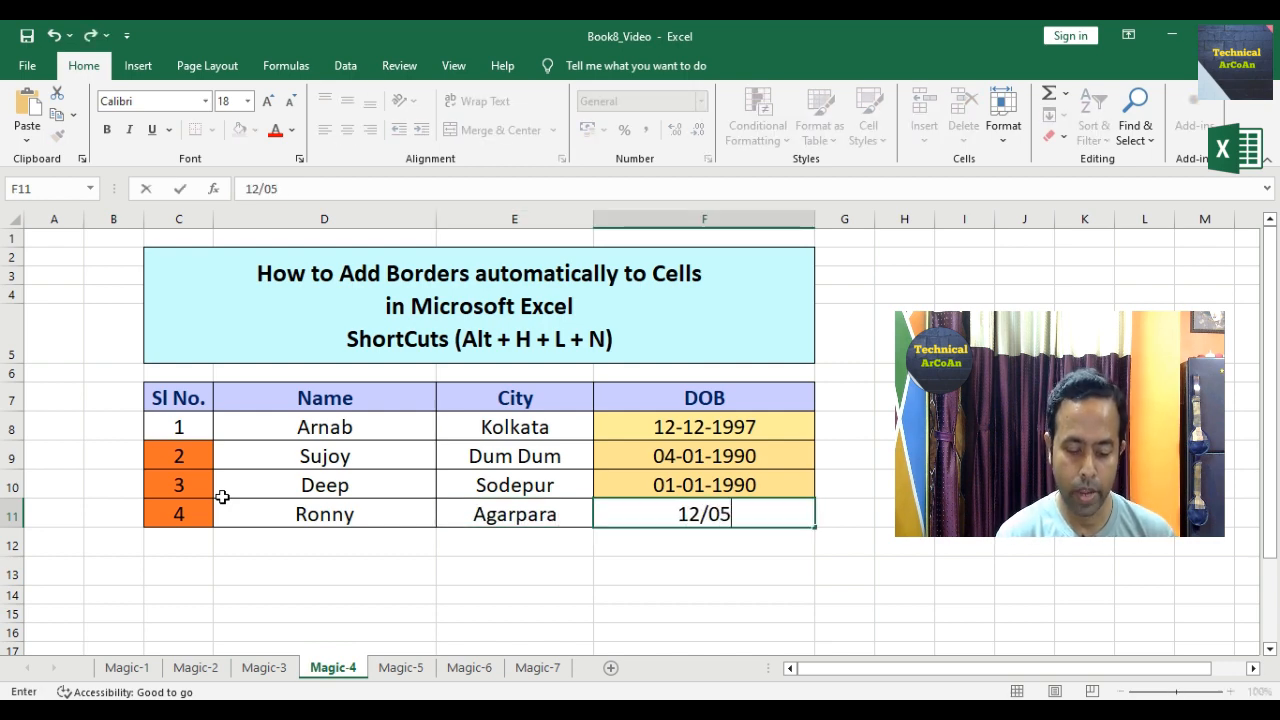
text(/199)
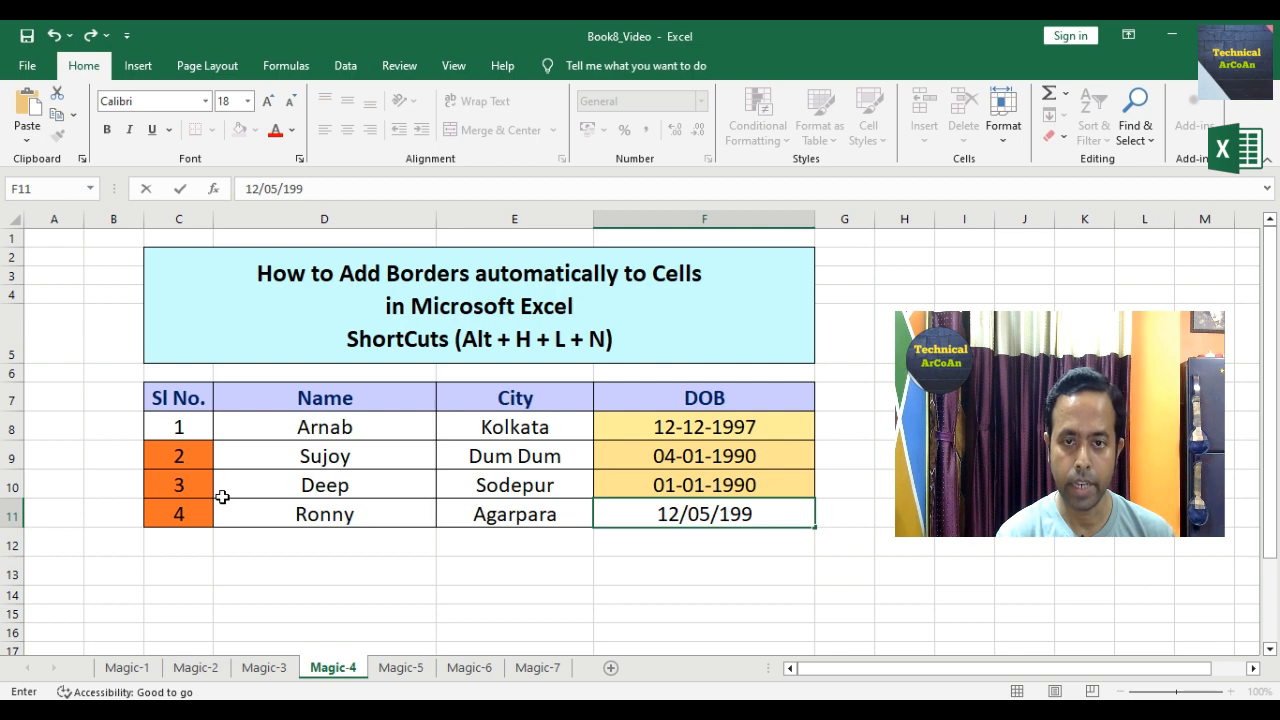
text(0)
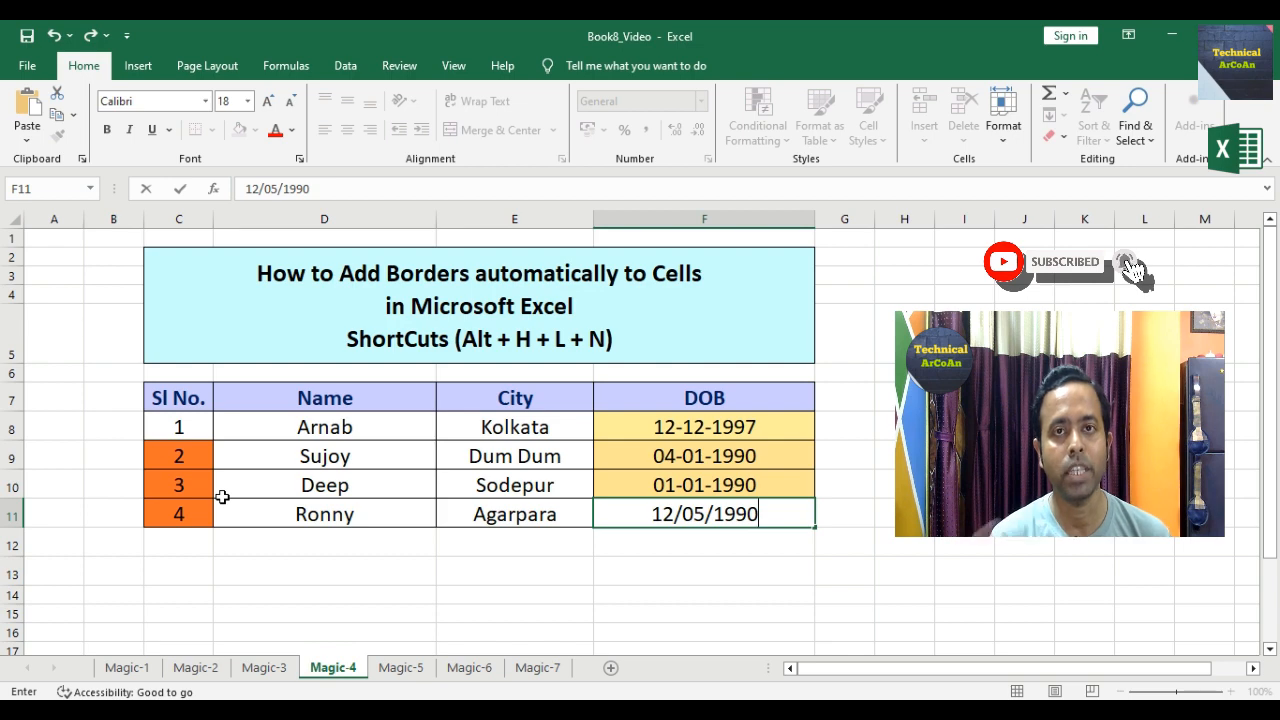
click(400, 667)
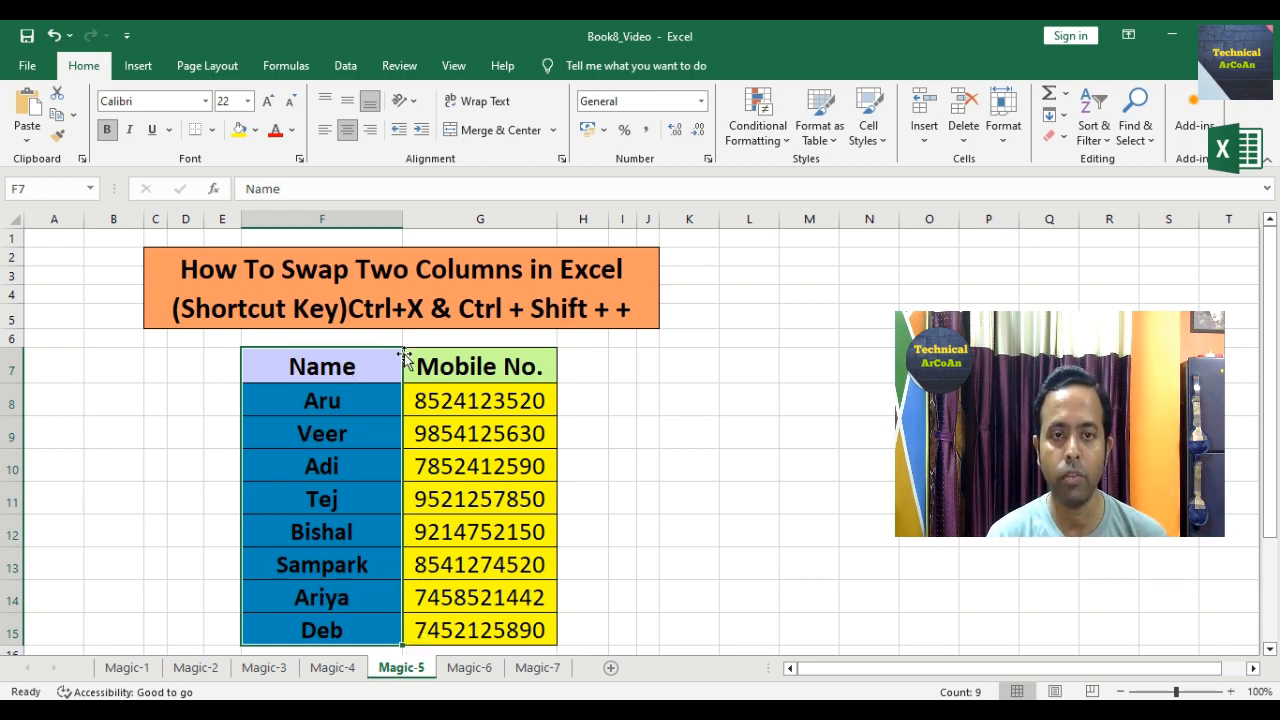
Step: Cut the Mobile No. cells G7:G15 and insert them before the Name column F7:F15
click(481, 374)
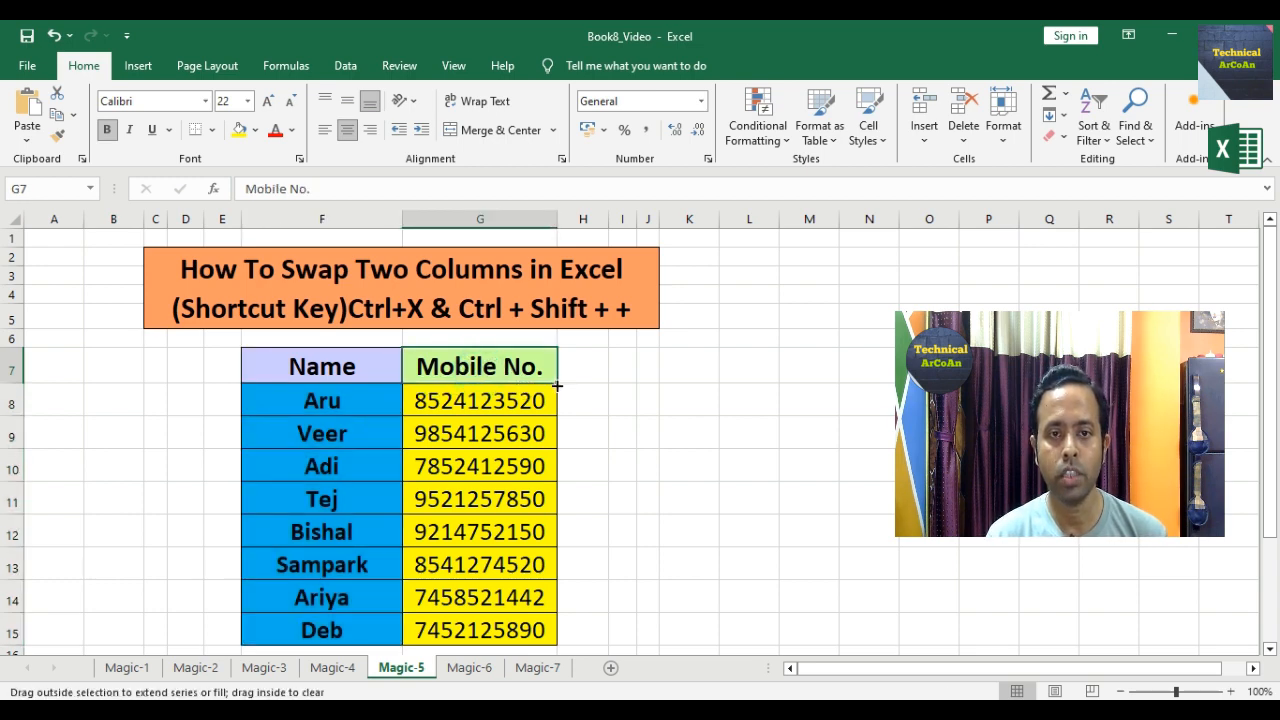
drag(557, 385, 524, 625)
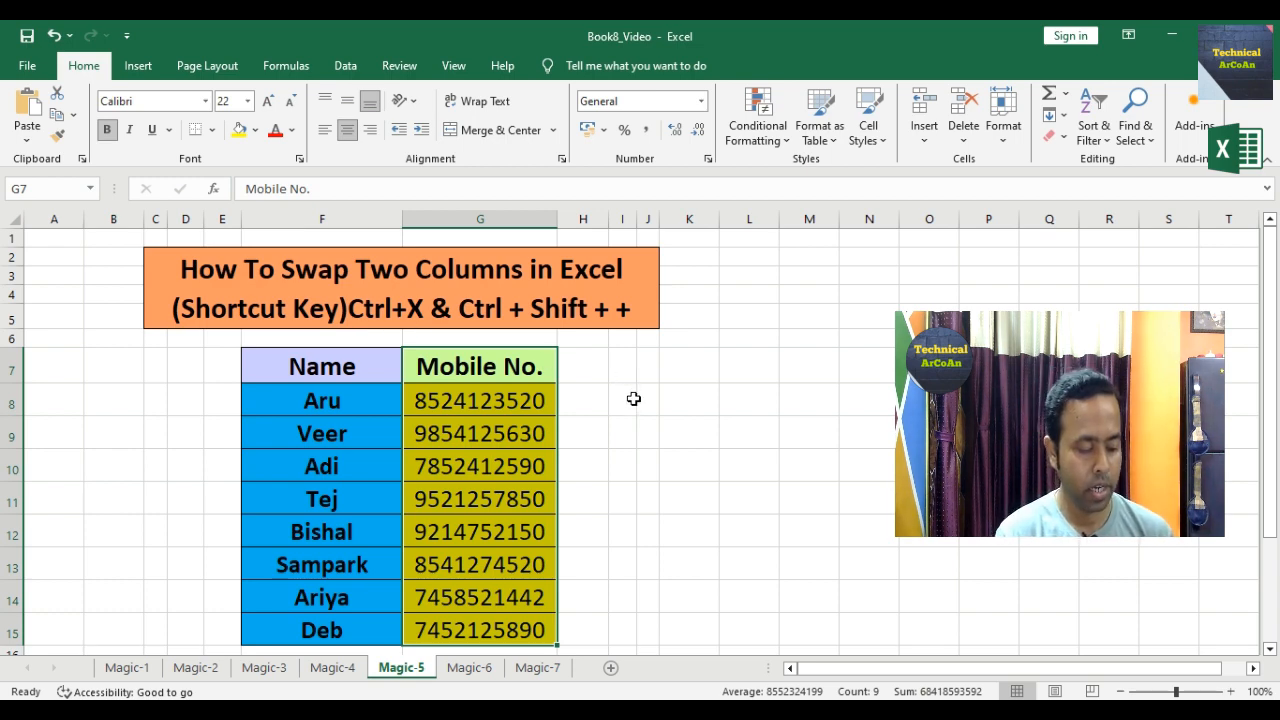
key(ctrl+x)
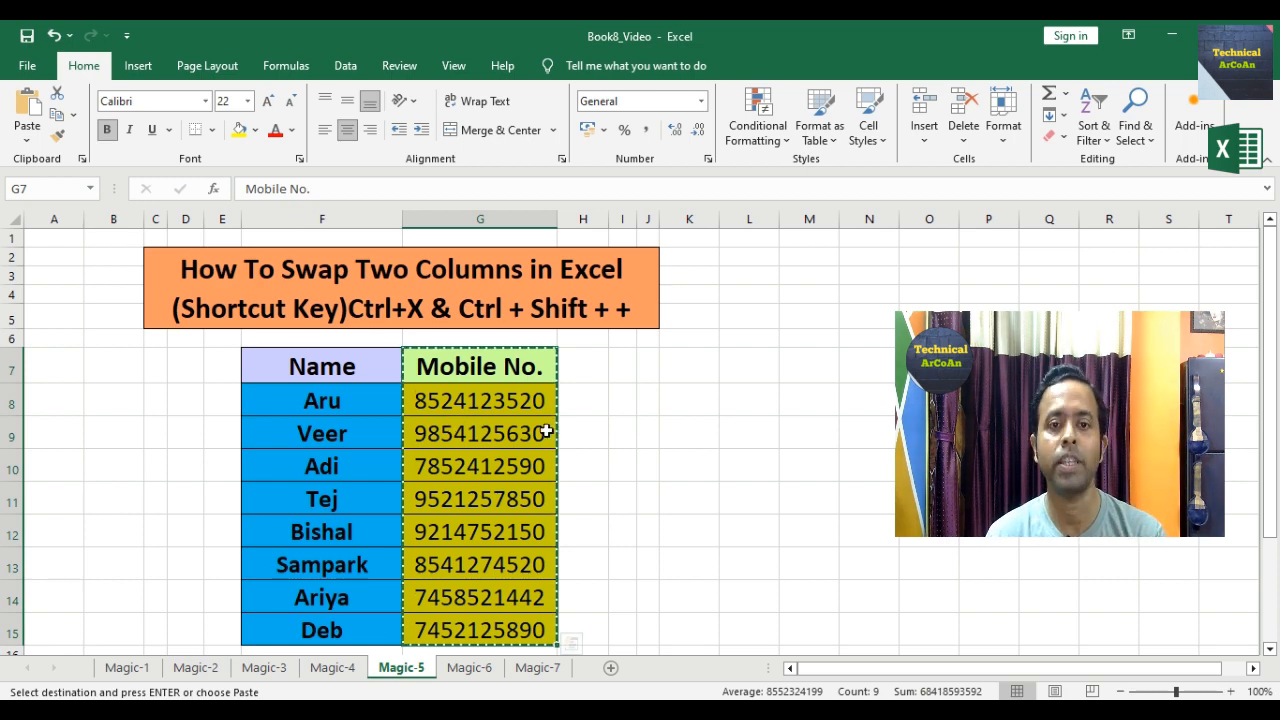
drag(360, 370, 354, 625)
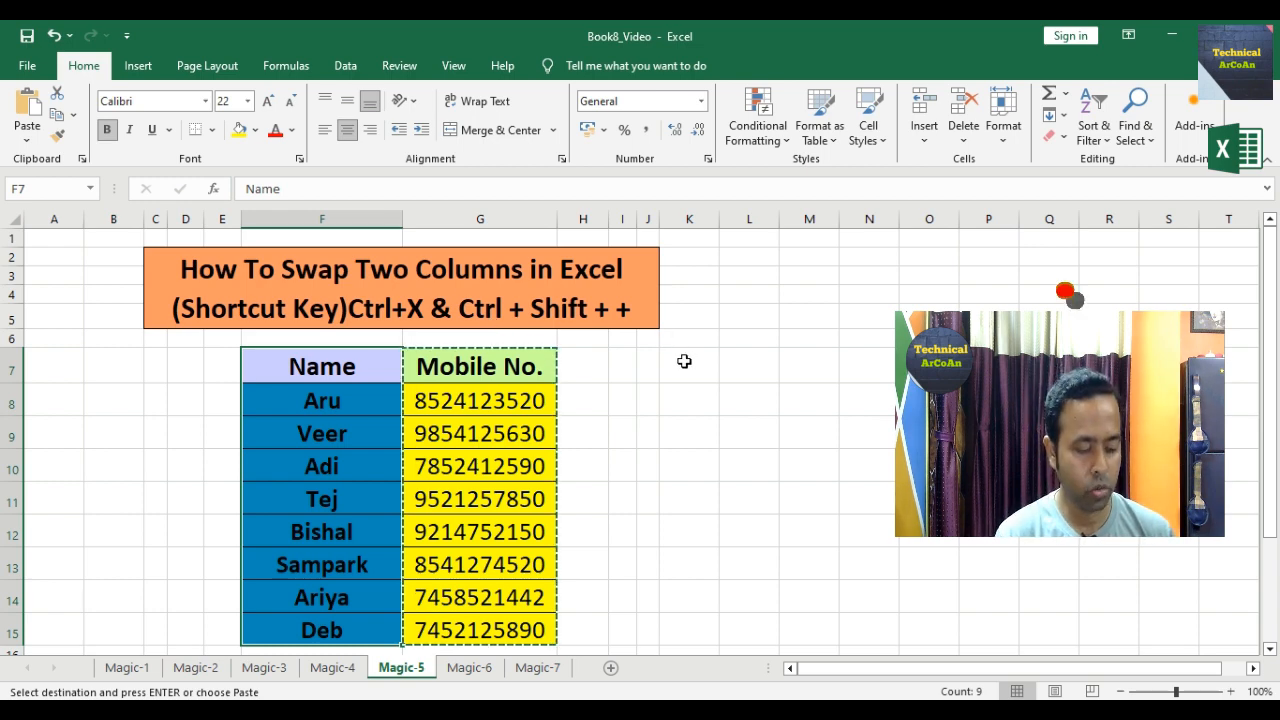
key(ctrl+shift+plus)
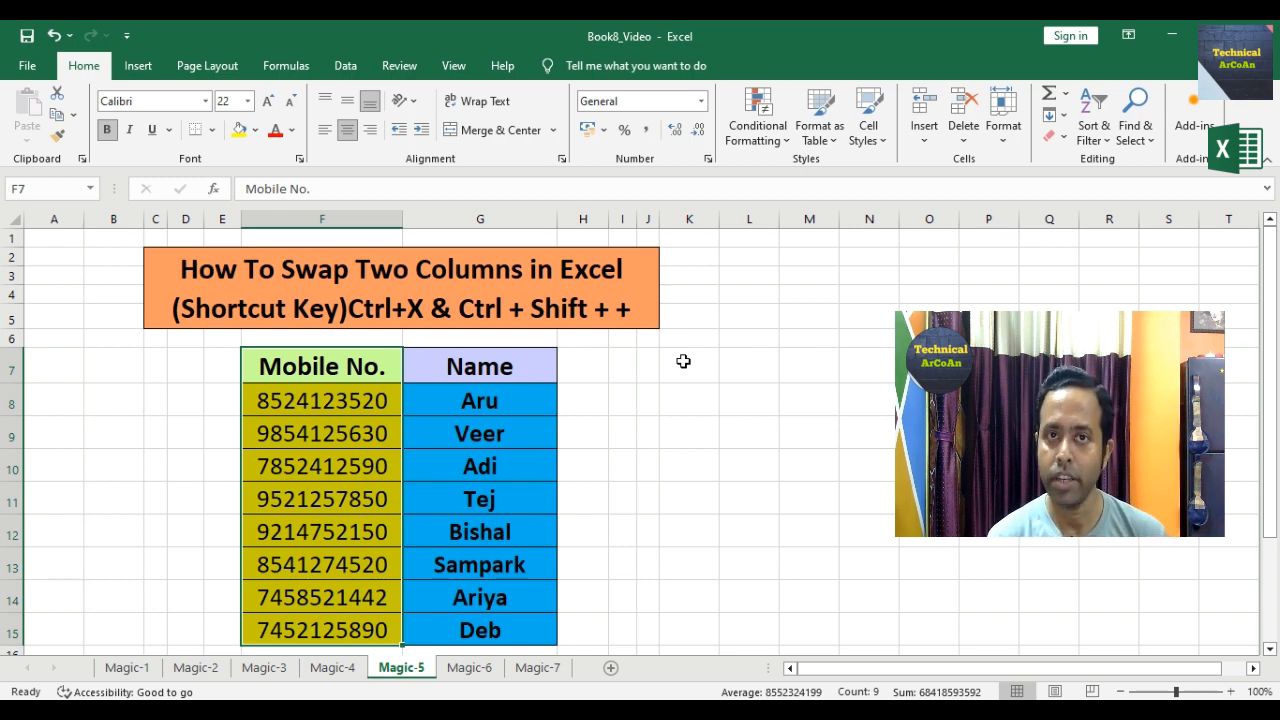
Step: Switch to the Magic-6 sheet with the Name and Proper Case Name table
click(468, 667)
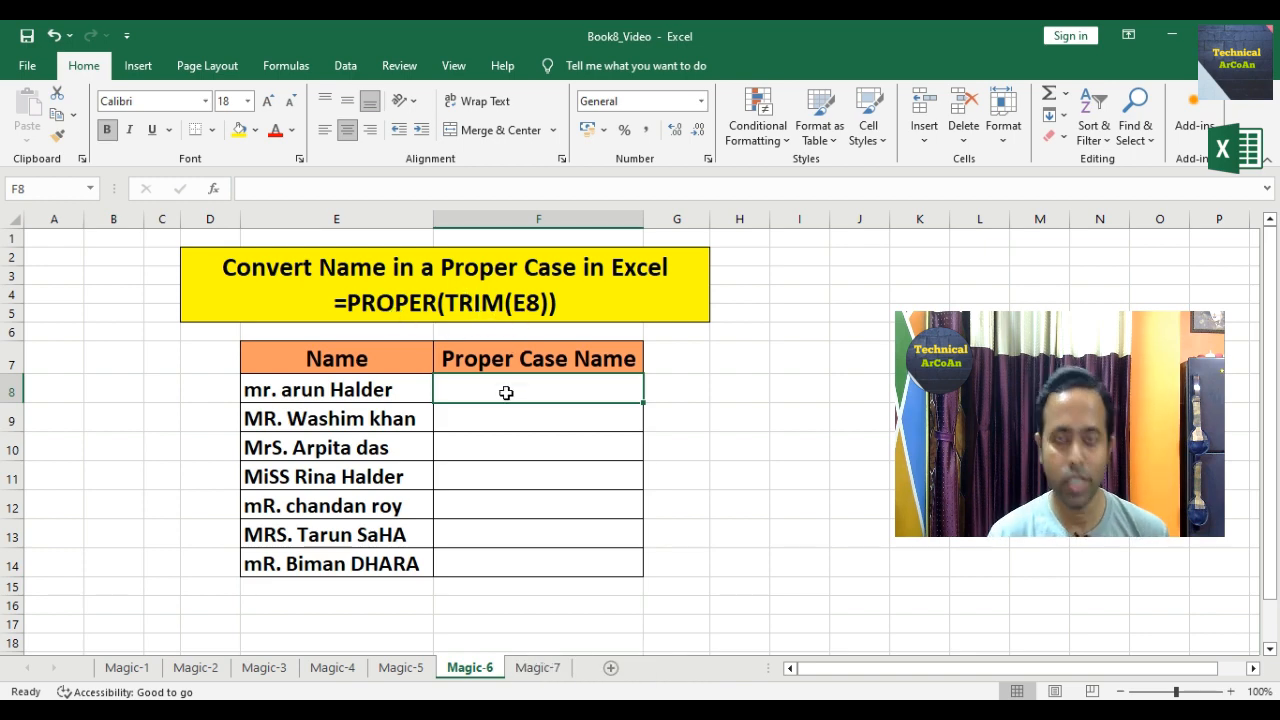
Step: Enter =PROPER(TRIM(E8)) in F8 to clean up the first name
text(=)
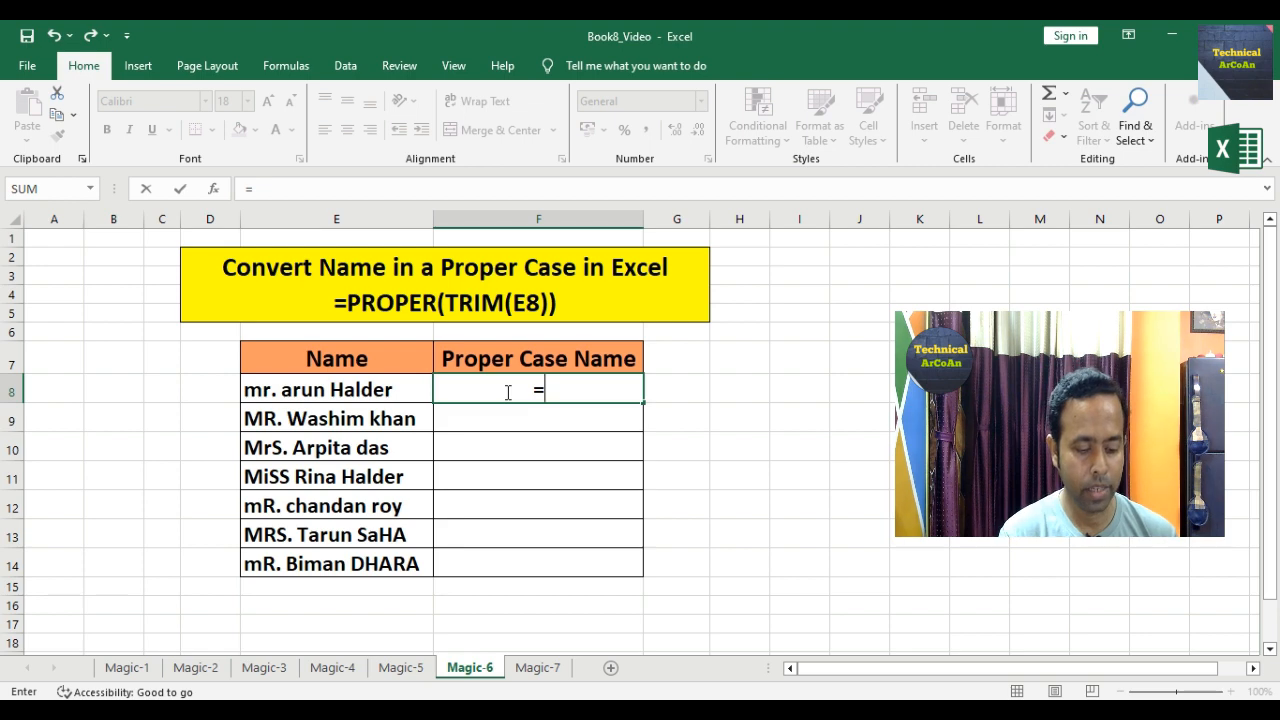
text(PROPER)
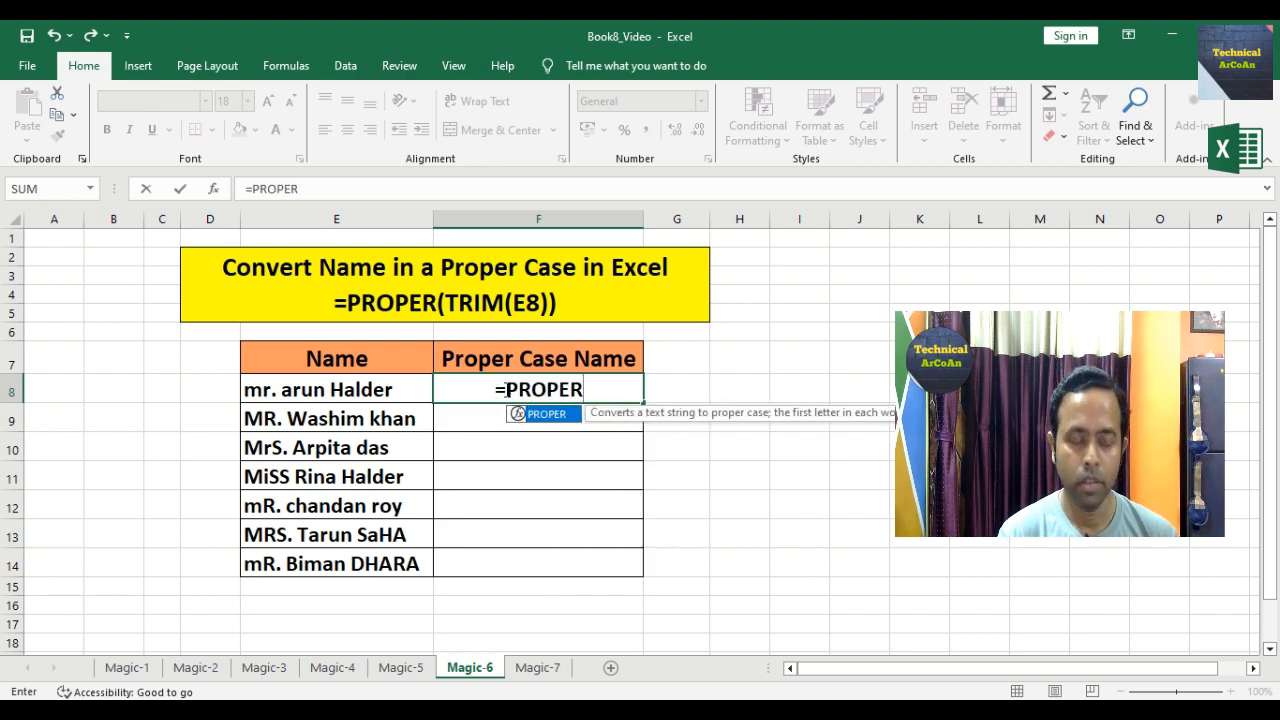
text((TRIM()
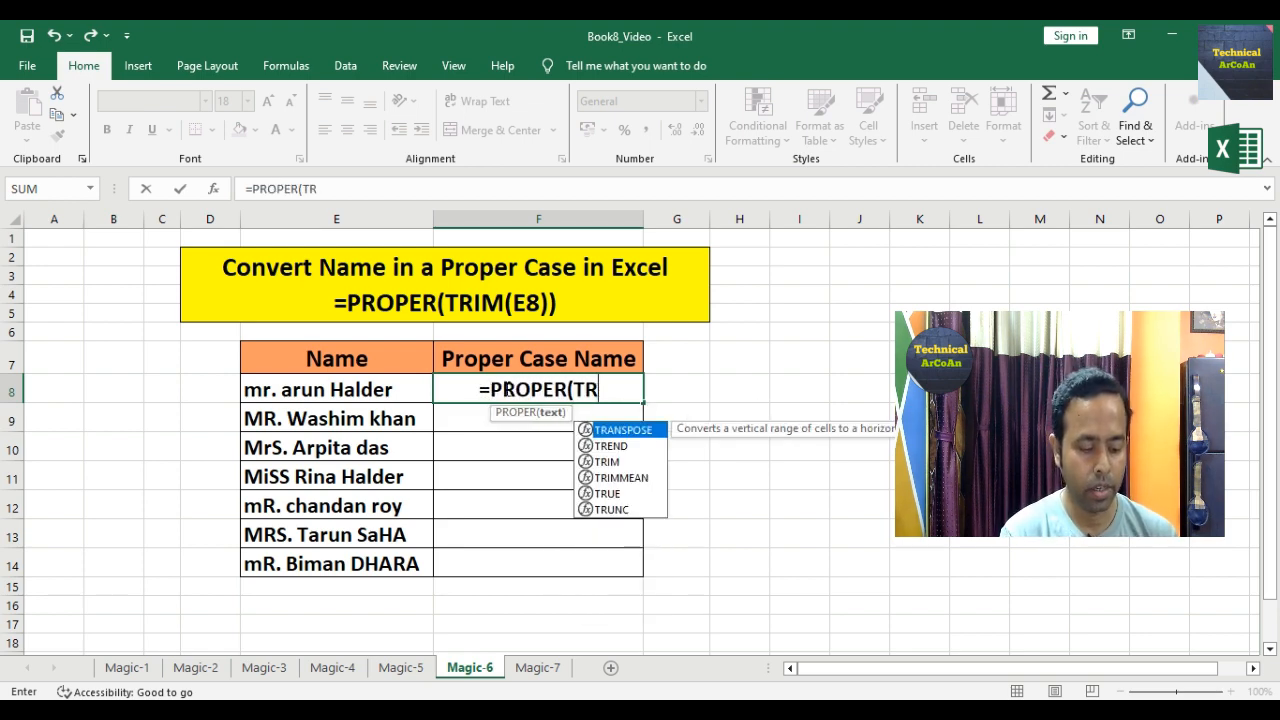
click(326, 392)
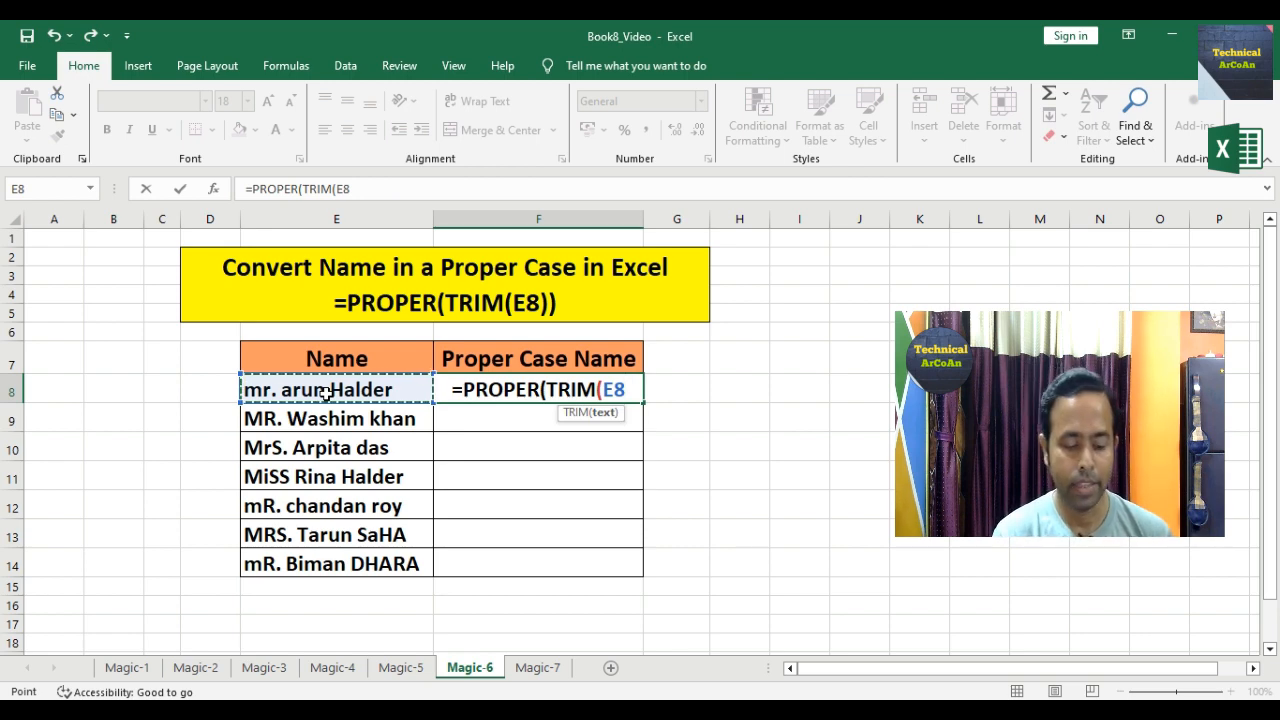
text()))
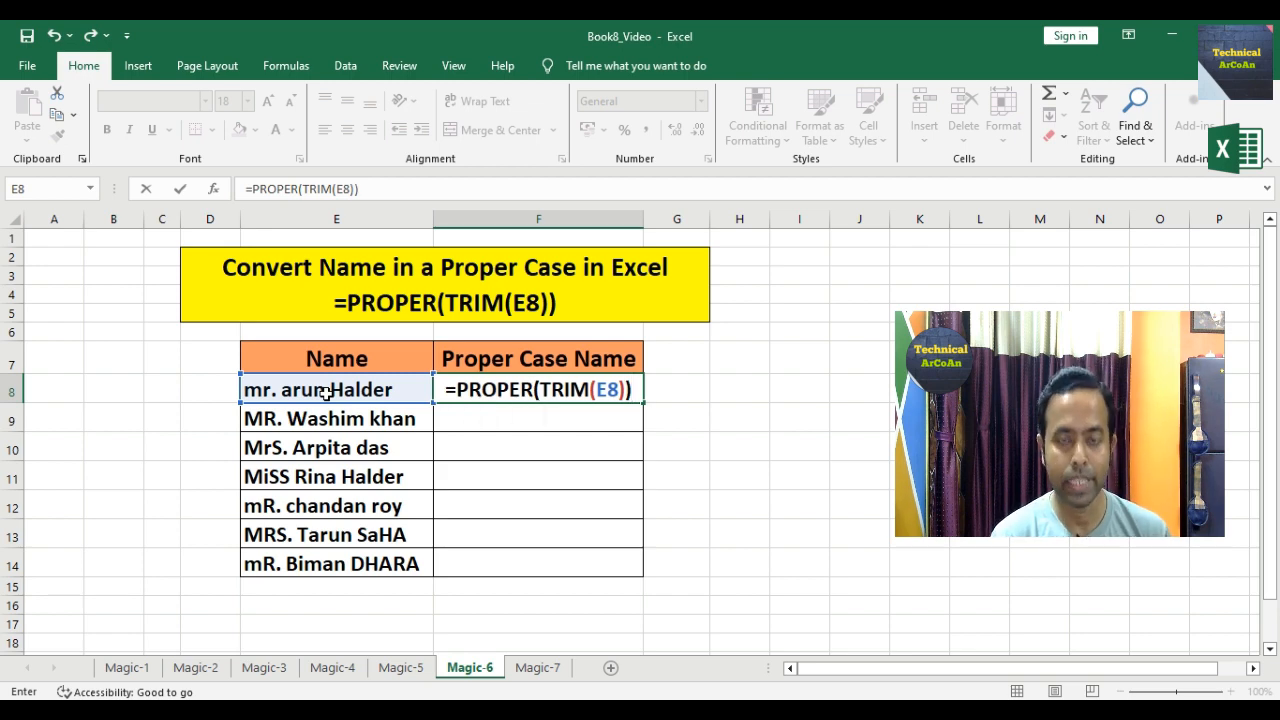
key(Return)
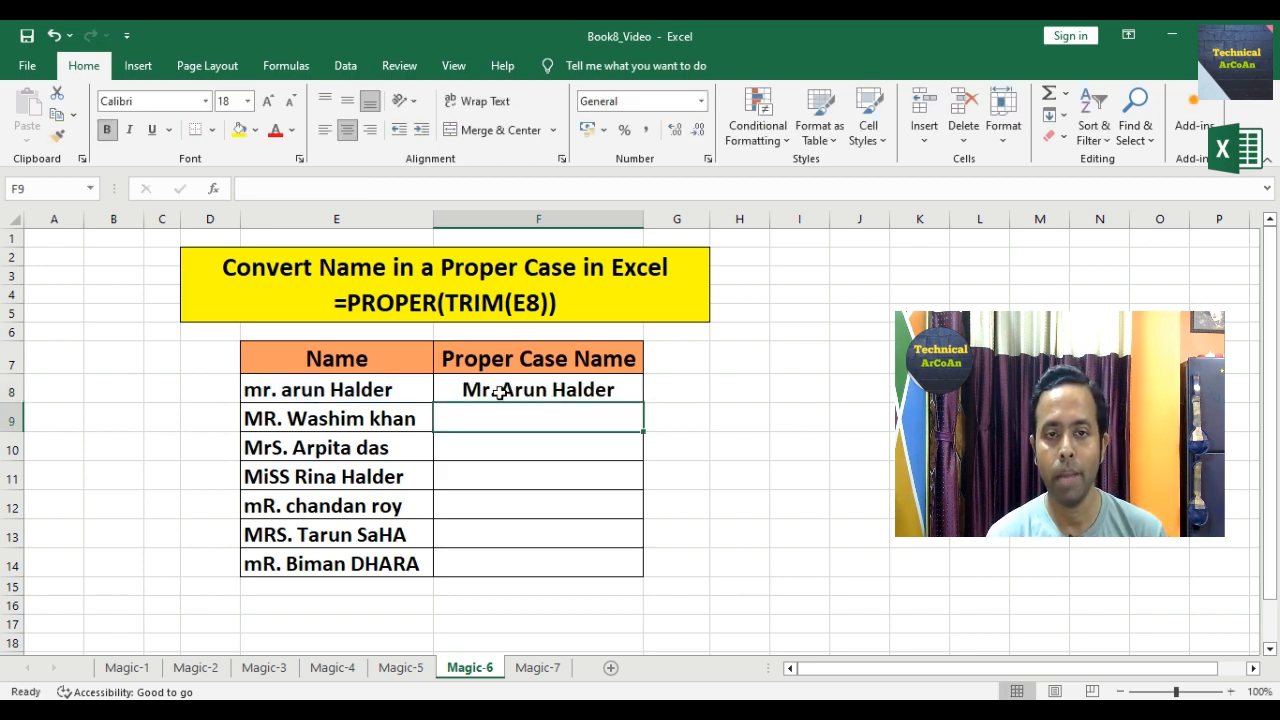
Step: Fill the F8 formula down to F14, then move to the Magic-7 sheet
click(610, 390)
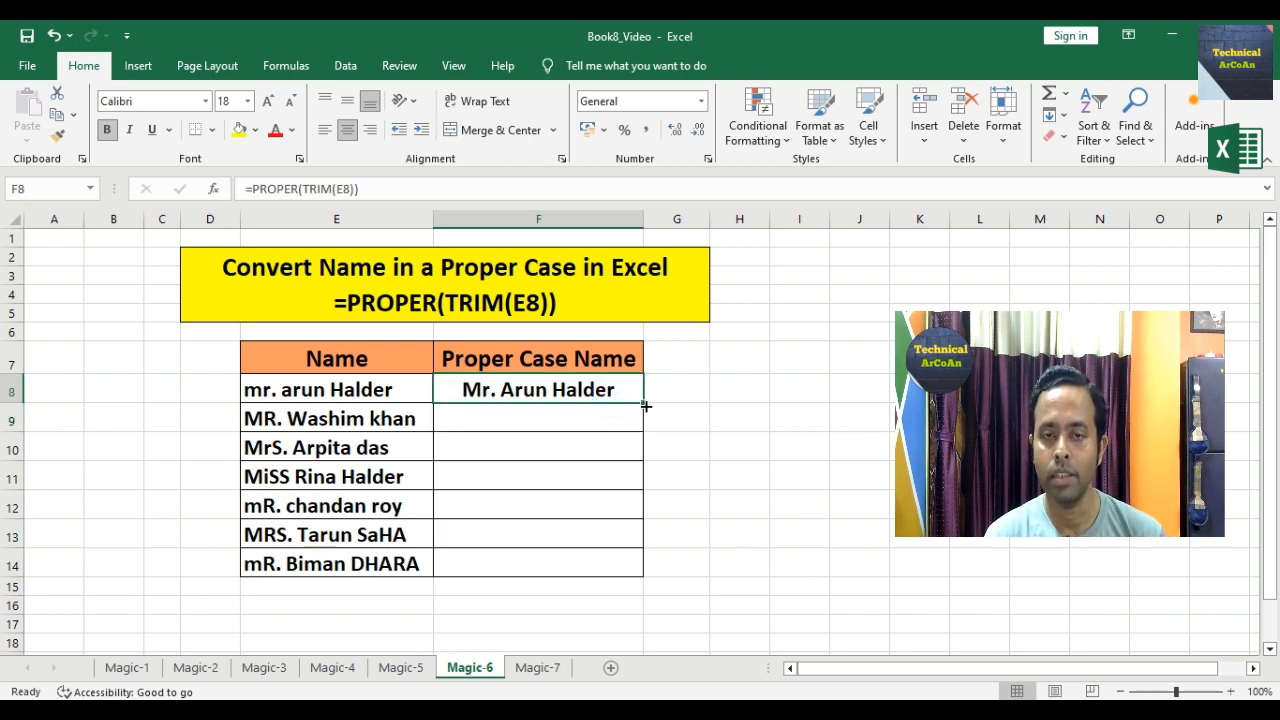
drag(645, 405, 630, 567)
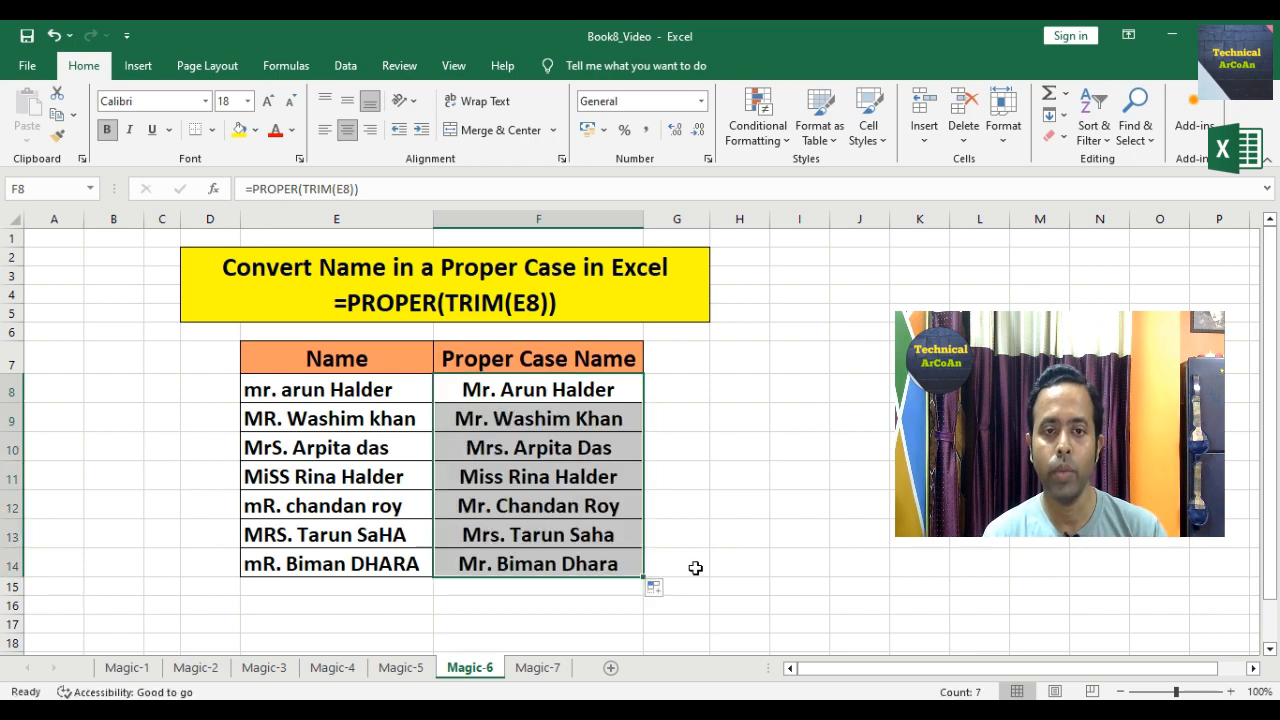
click(694, 566)
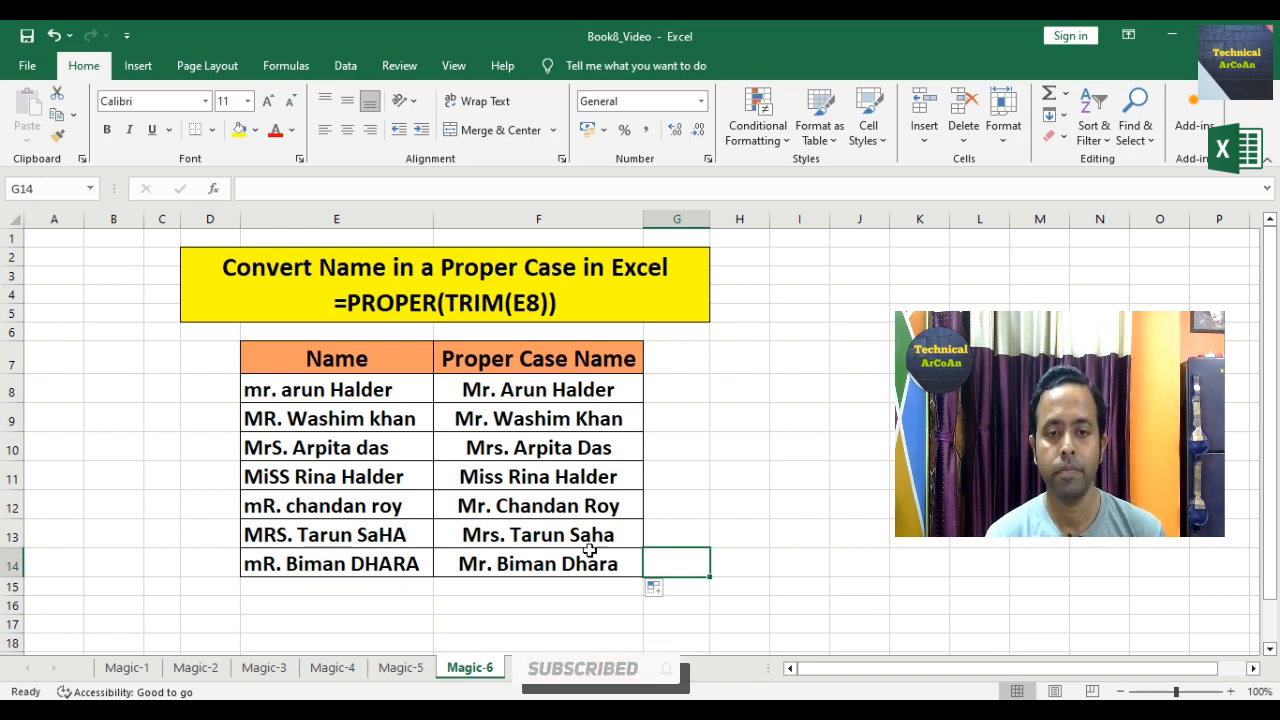
key(ctrl+Page_Down)
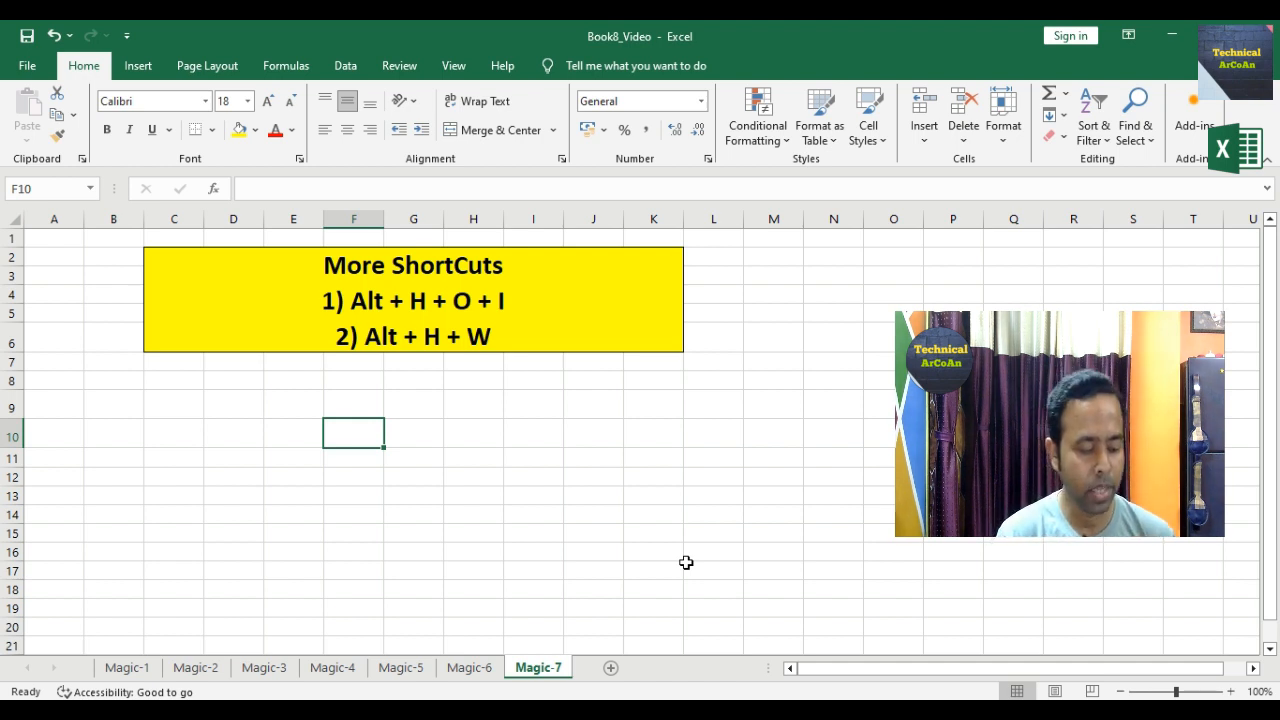
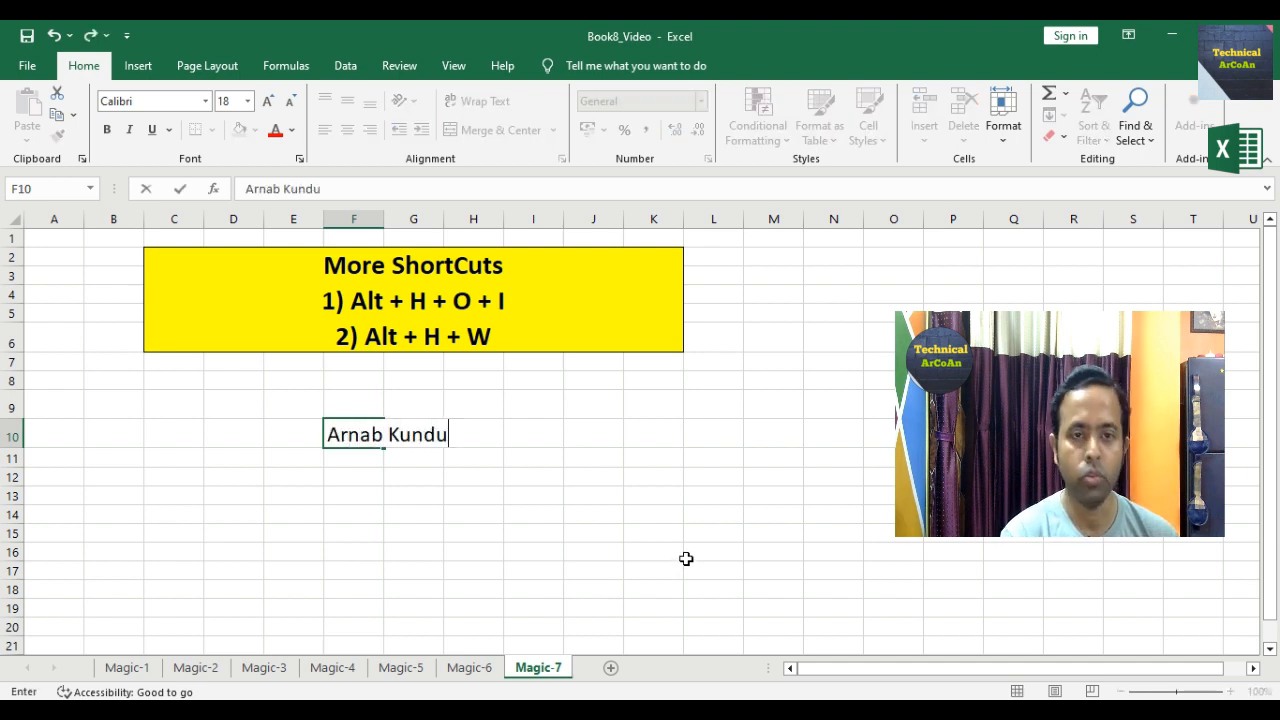
click(430, 488)
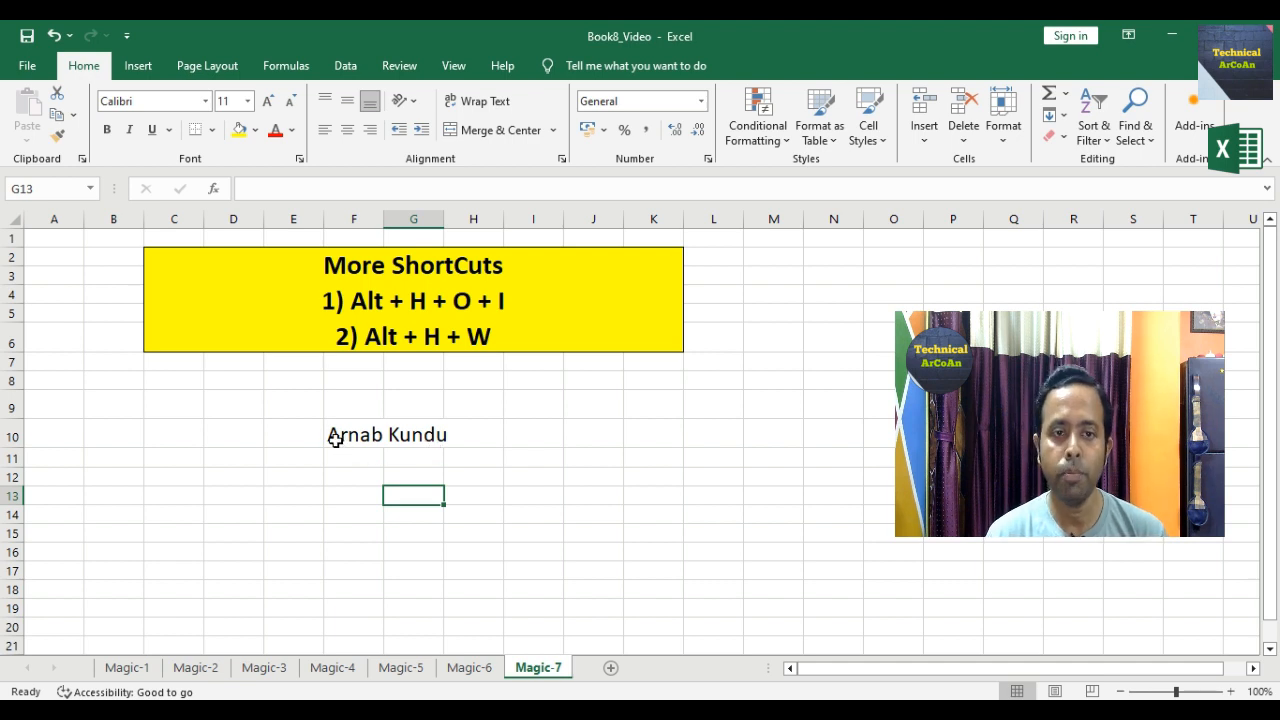
drag(335, 440, 434, 436)
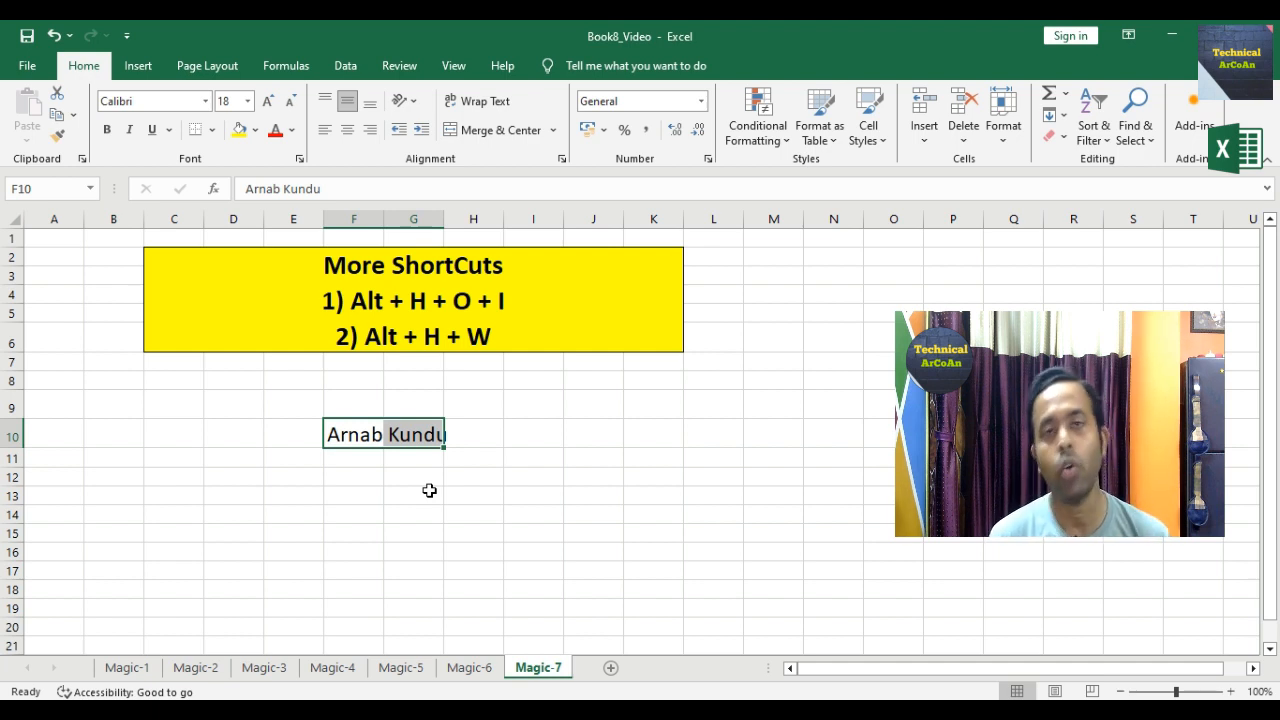
key(alt)
key(h)
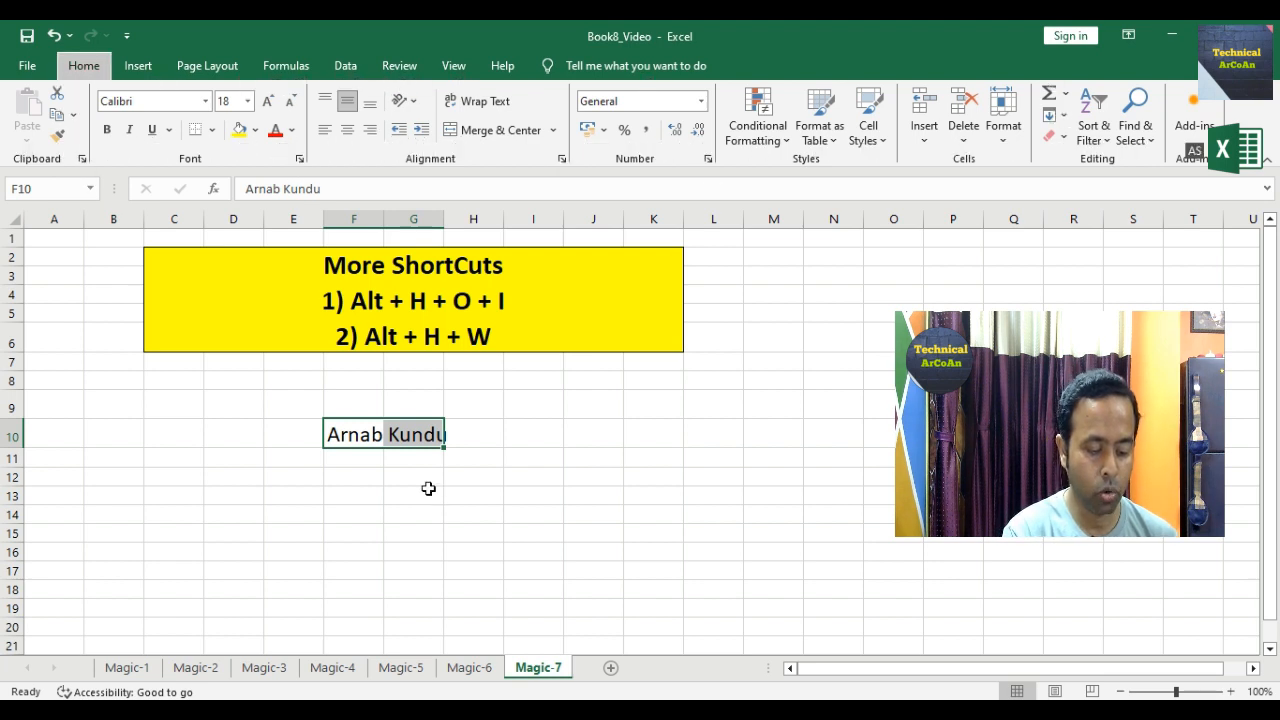
key(o)
key(i)
click(427, 480)
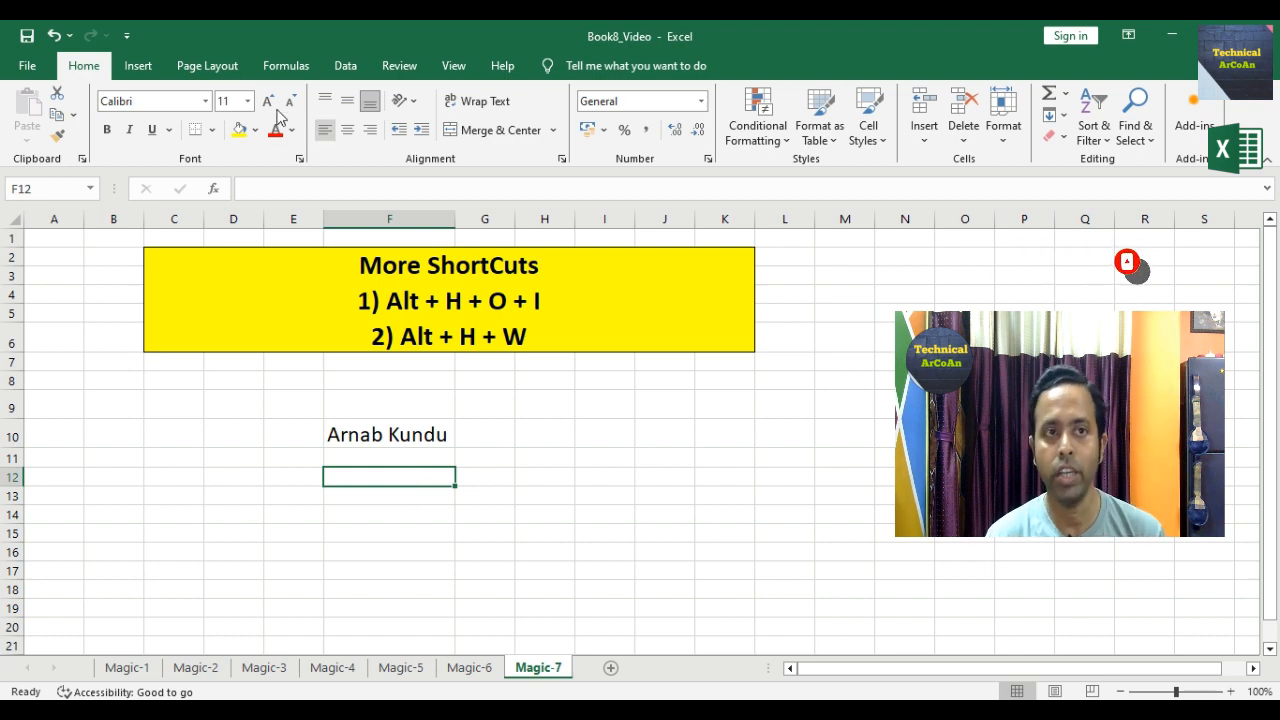
click(54, 36)
click(54, 36)
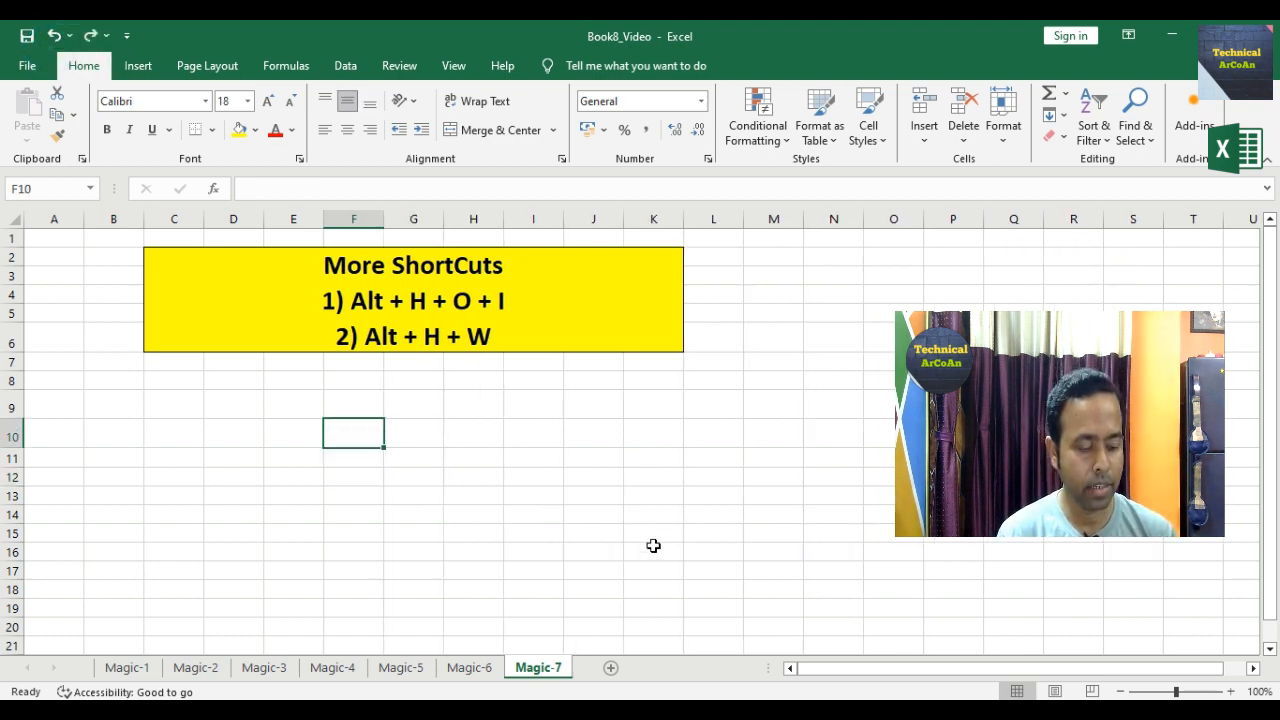
Step: Enter 'Serial 100' in F10 and apply Wrap Text to F10:G10 with Alt+H+W
text(Seri)
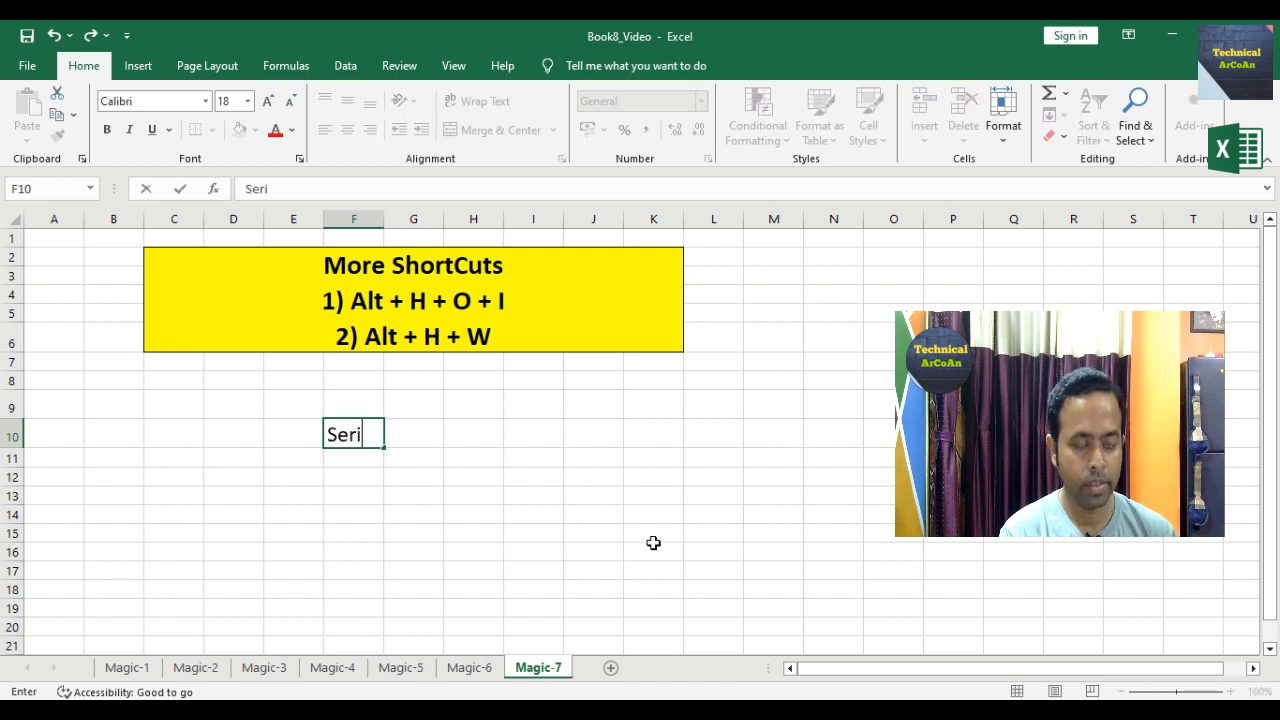
text(al 100)
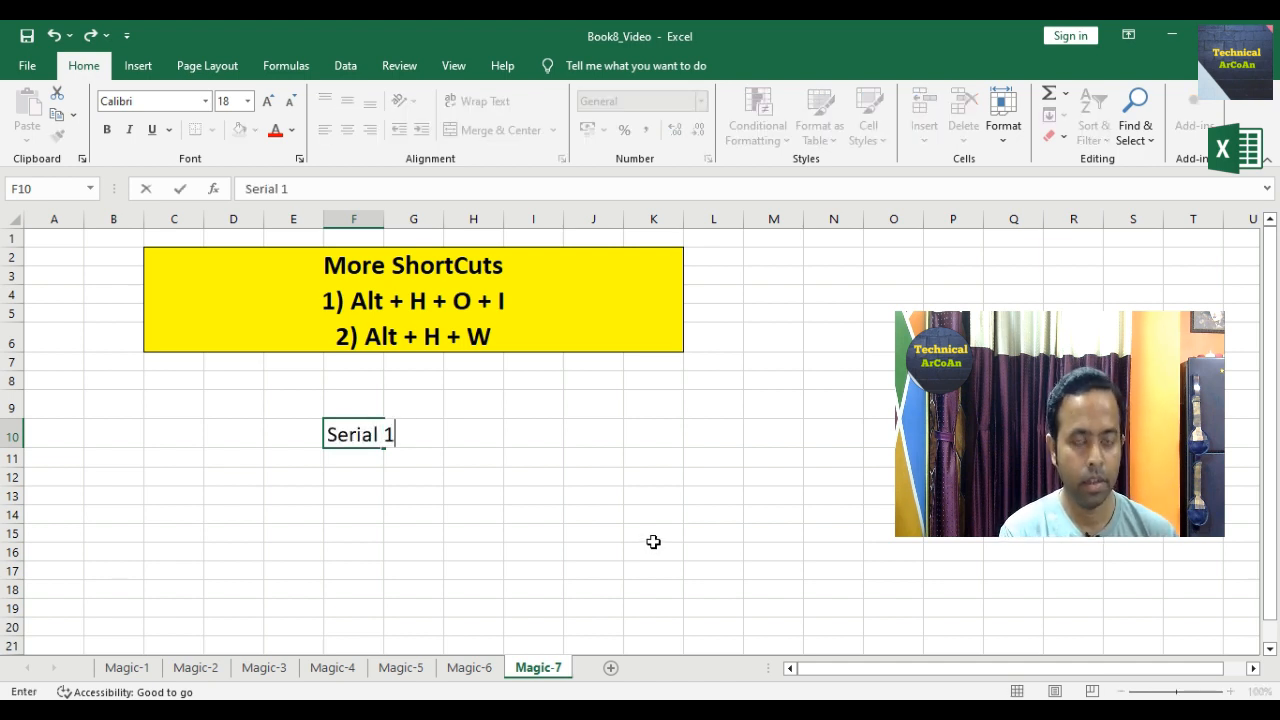
click(425, 506)
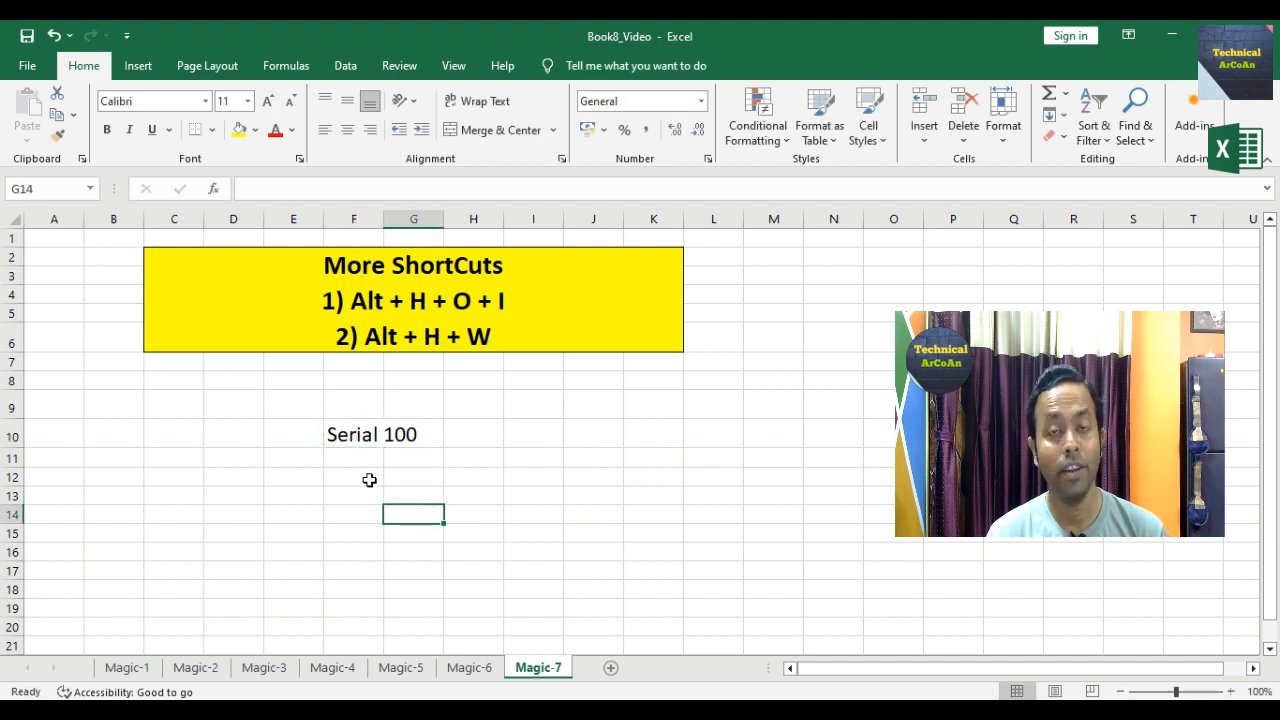
click(340, 434)
drag(340, 434, 418, 436)
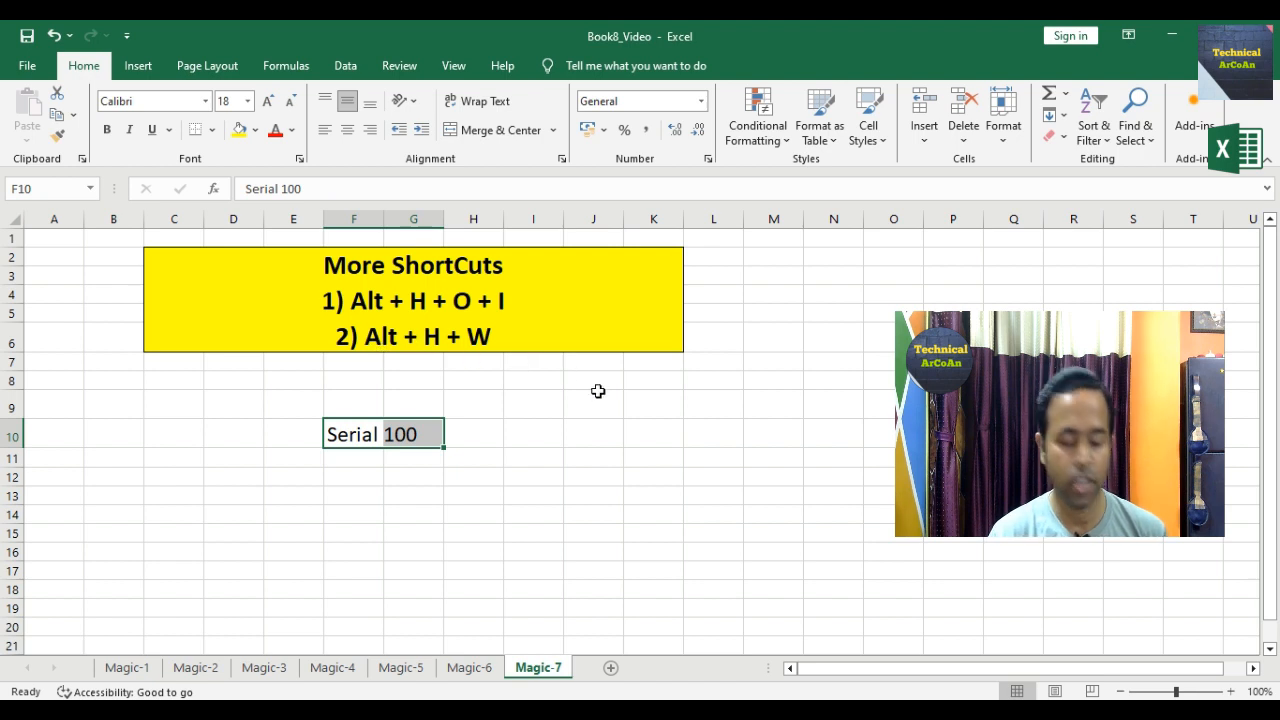
key(alt)
key(h)
key(w)
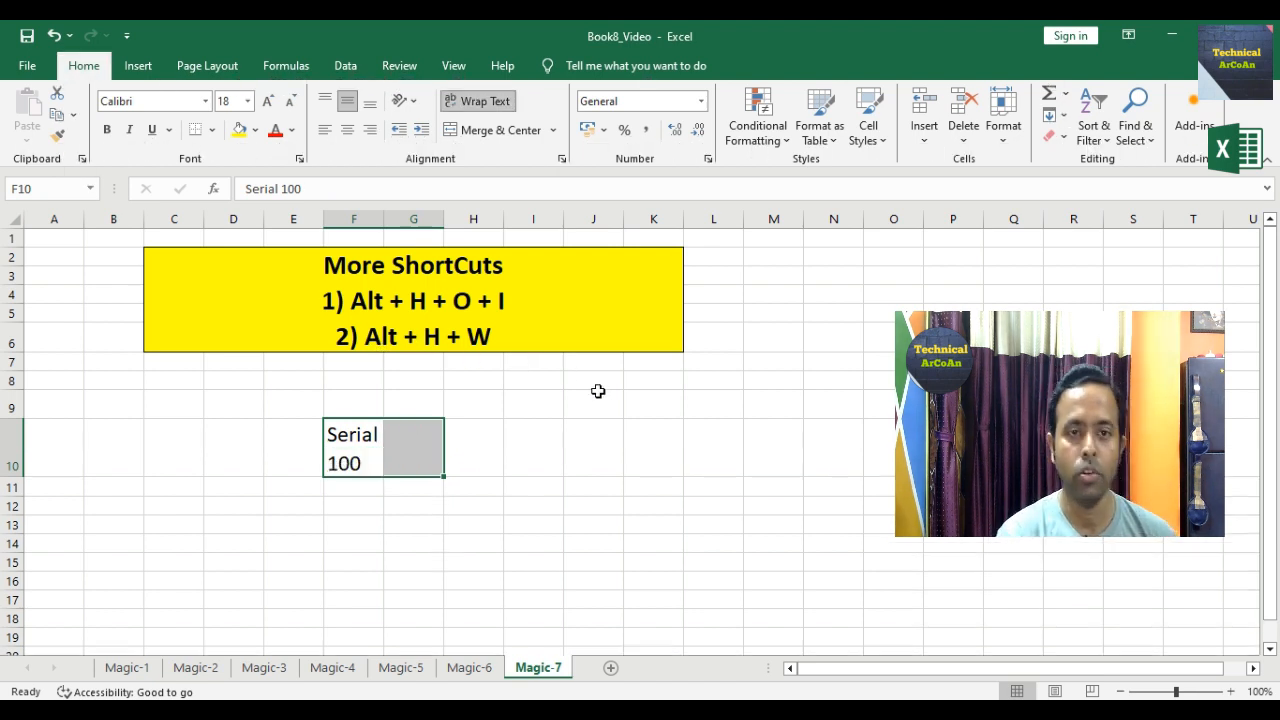
click(364, 561)
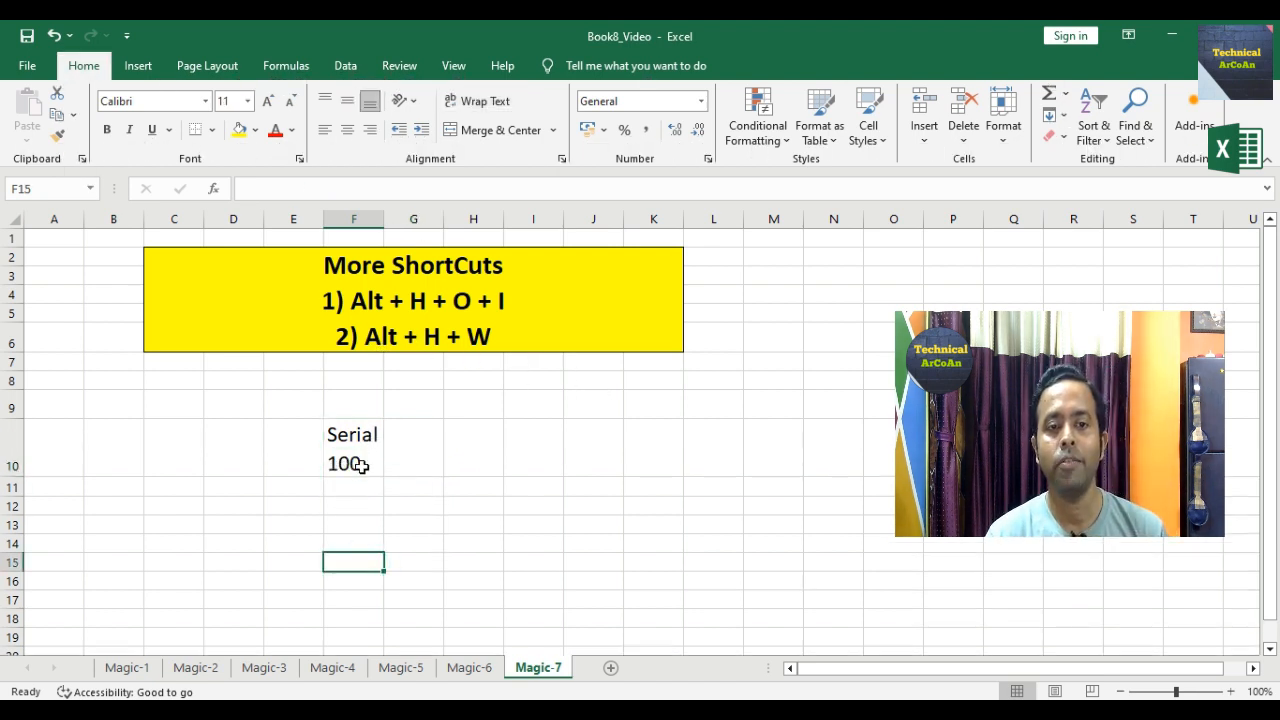